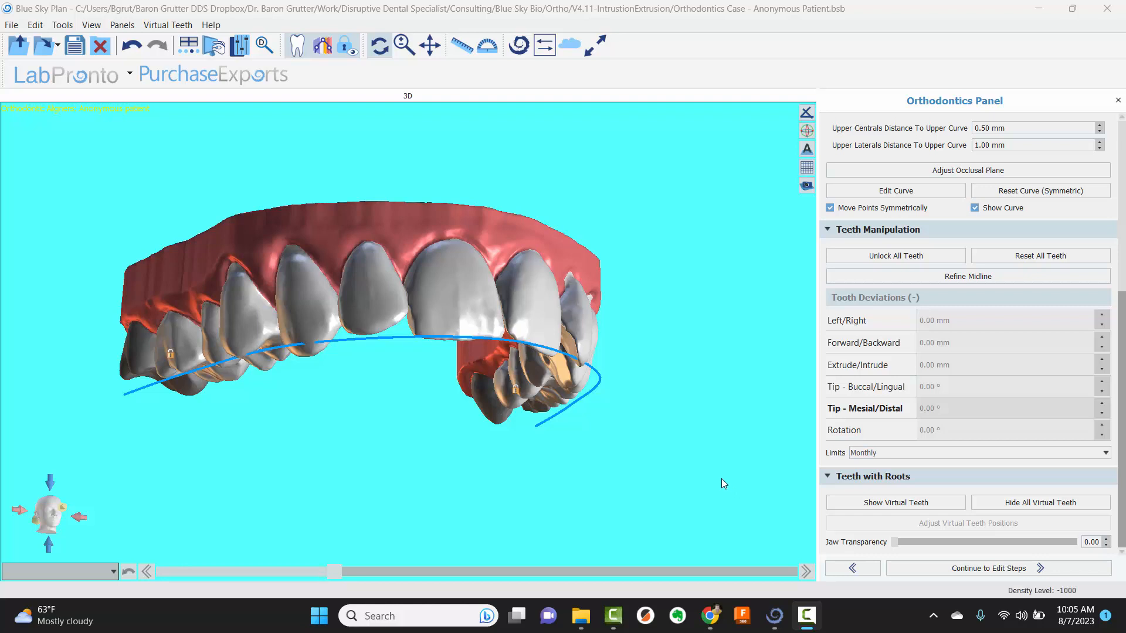
Examine the upper teeth against the blue arch curve from the side, occlusal and front views
left_click_drag(311, 404, 679, 401)
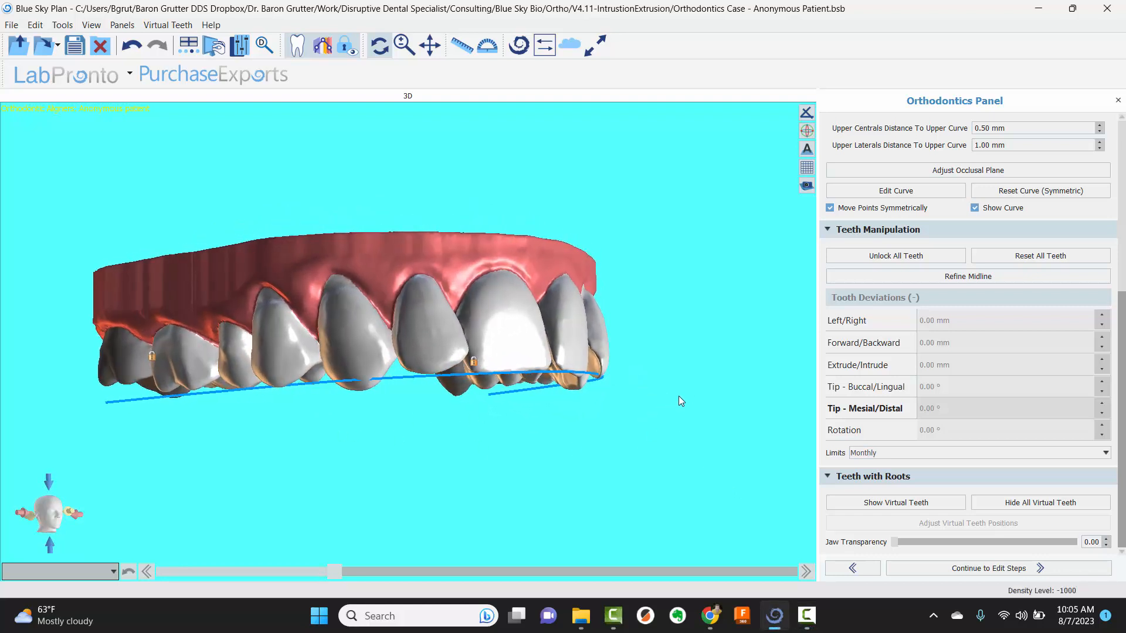
mouse_move(659, 329)
left_mouse_down()
mouse_move(728, 339)
mouse_move(666, 342)
left_mouse_up()
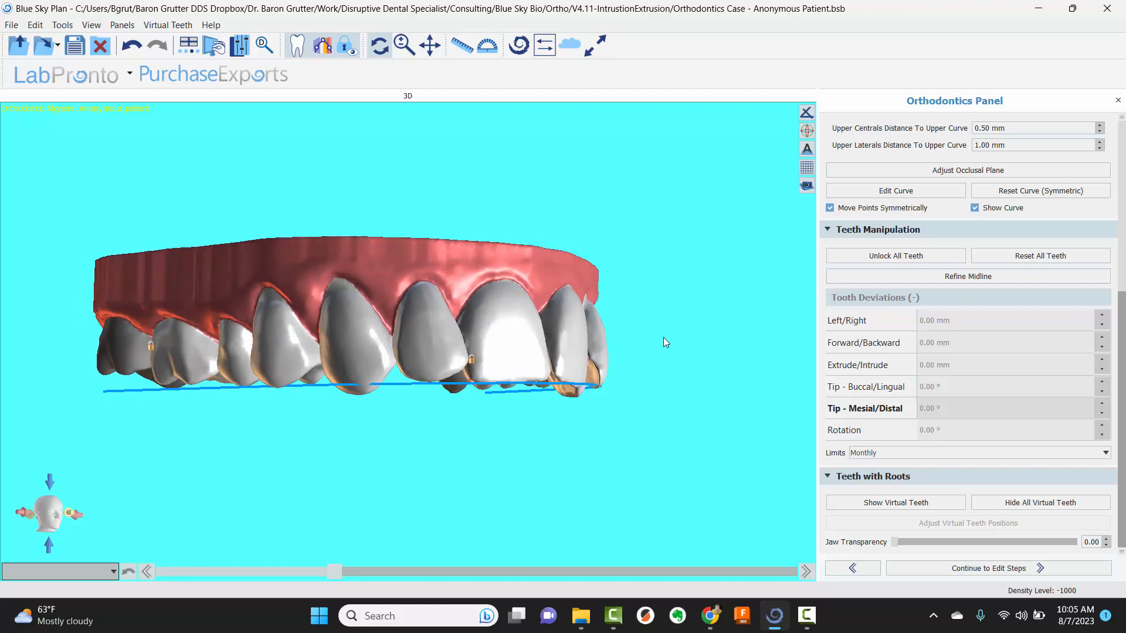
left_click_drag(678, 350, 294, 217)
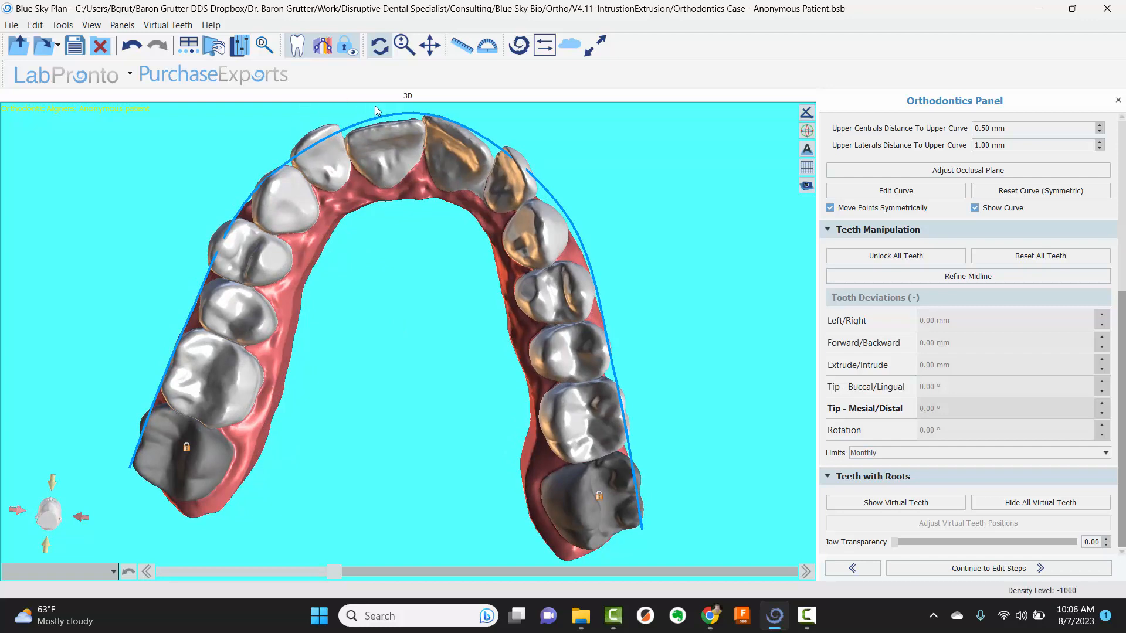
left_click_drag(400, 224, 383, 329)
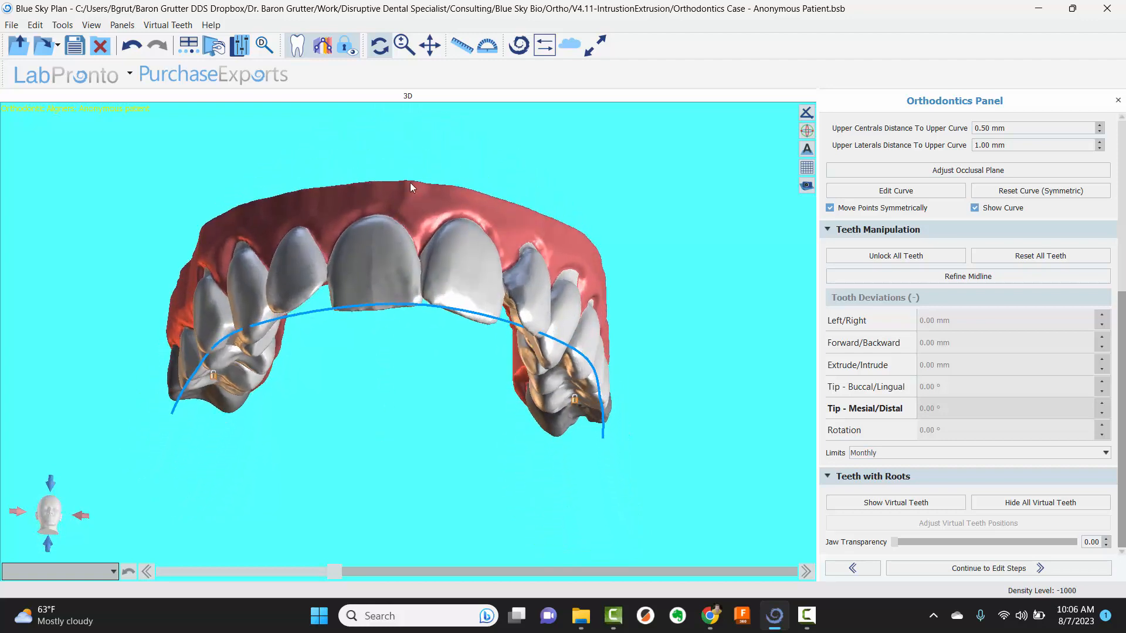
left_click_drag(410, 187, 198, 303)
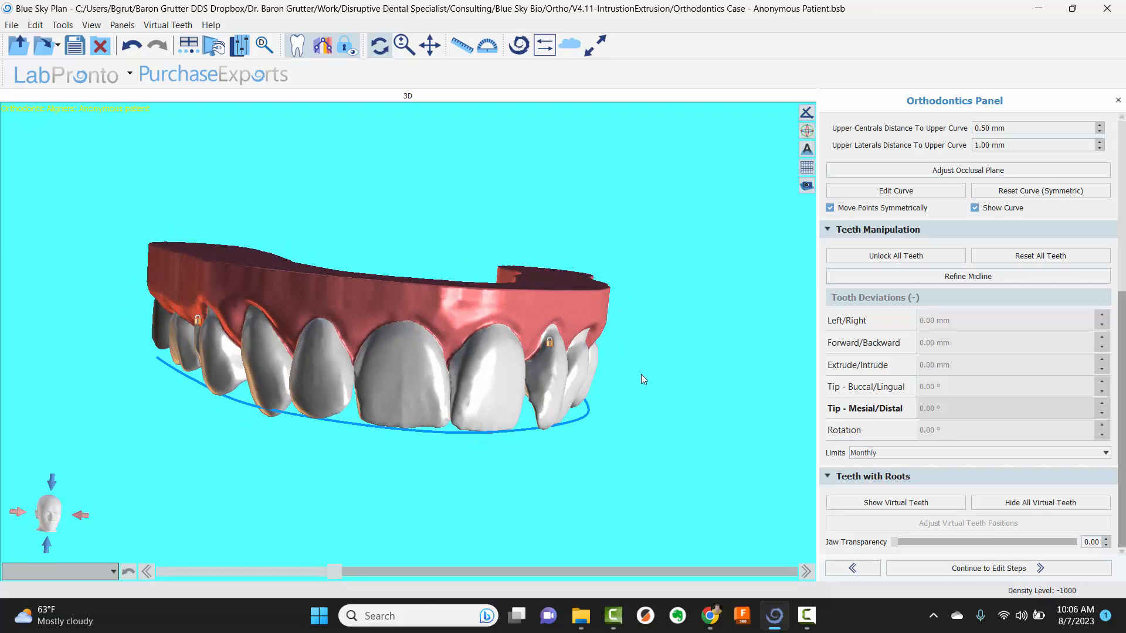
left_click_drag(642, 374, 628, 343)
Show the opposing arch and inspect how the upper and lower teeth meet around the curve
scroll(840, 230, "up", 3)
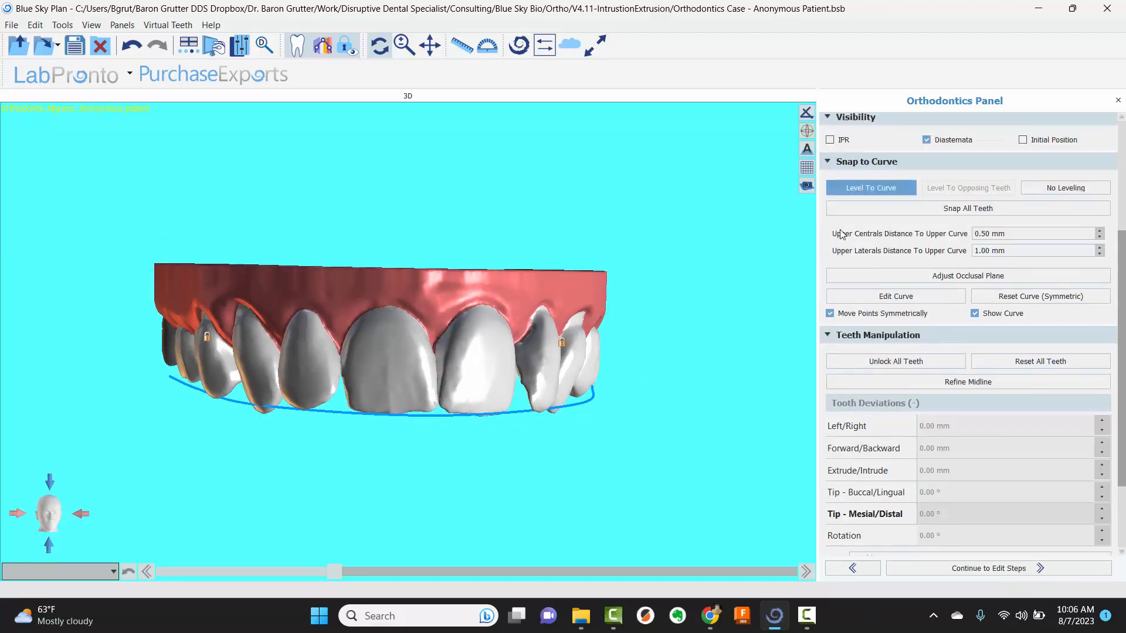
scroll(840, 234, "up", 2)
left_click(829, 165)
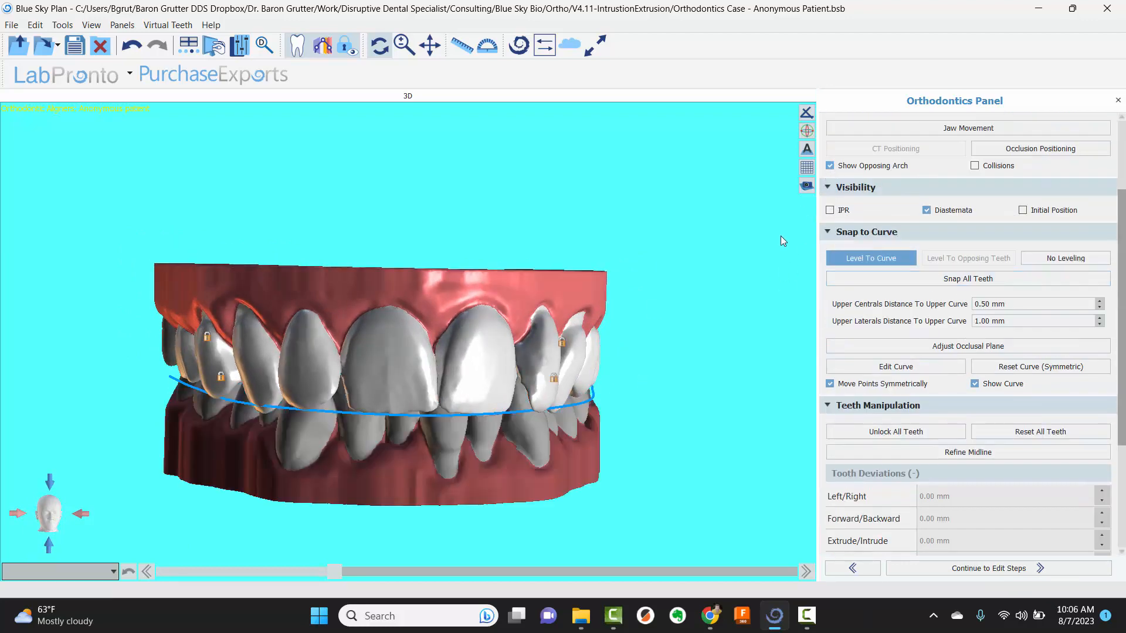
left_click_drag(563, 431, 445, 250)
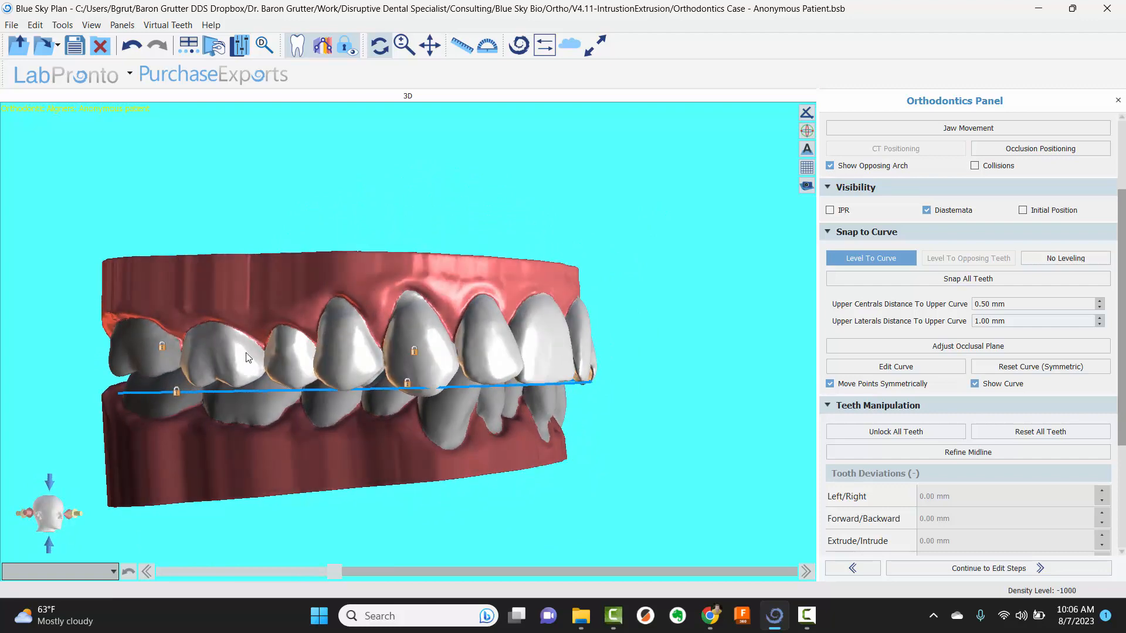
left_click_drag(628, 373, 400, 382)
left_click_drag(214, 373, 425, 361)
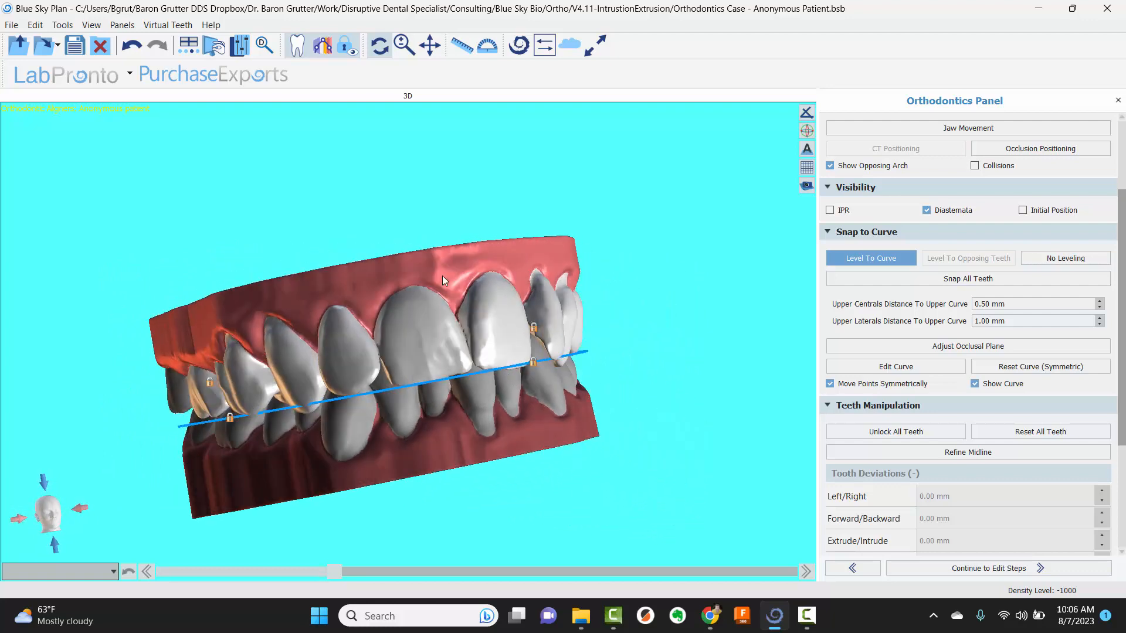
left_click_drag(442, 275, 514, 388)
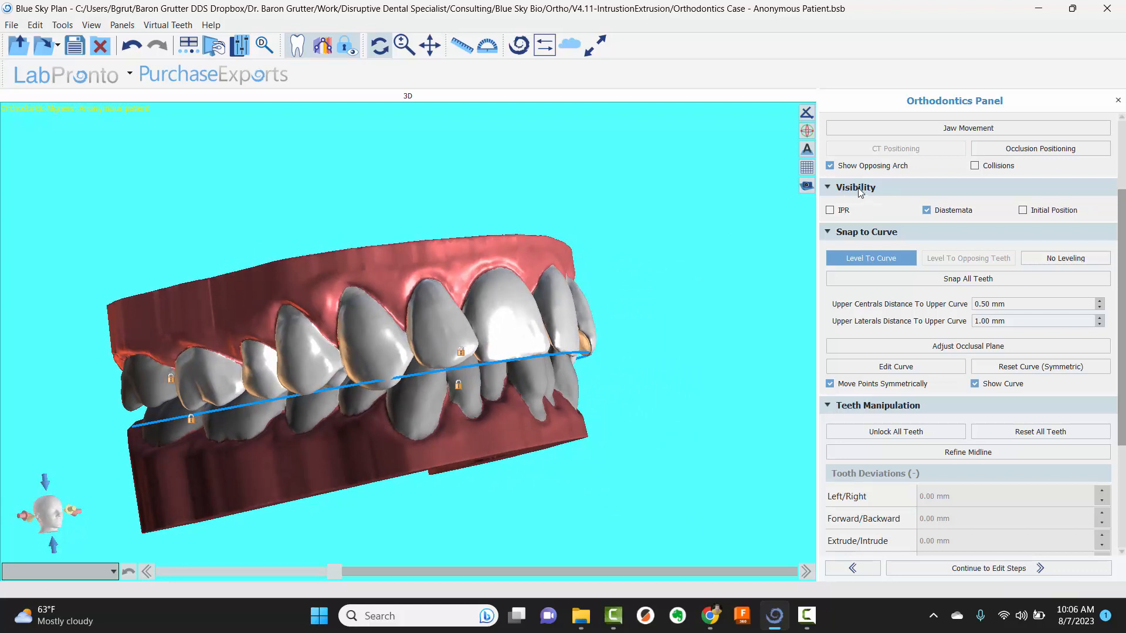
Make the mandible the active jaw and hide the opposing arch
scroll(857, 193, "up", 3)
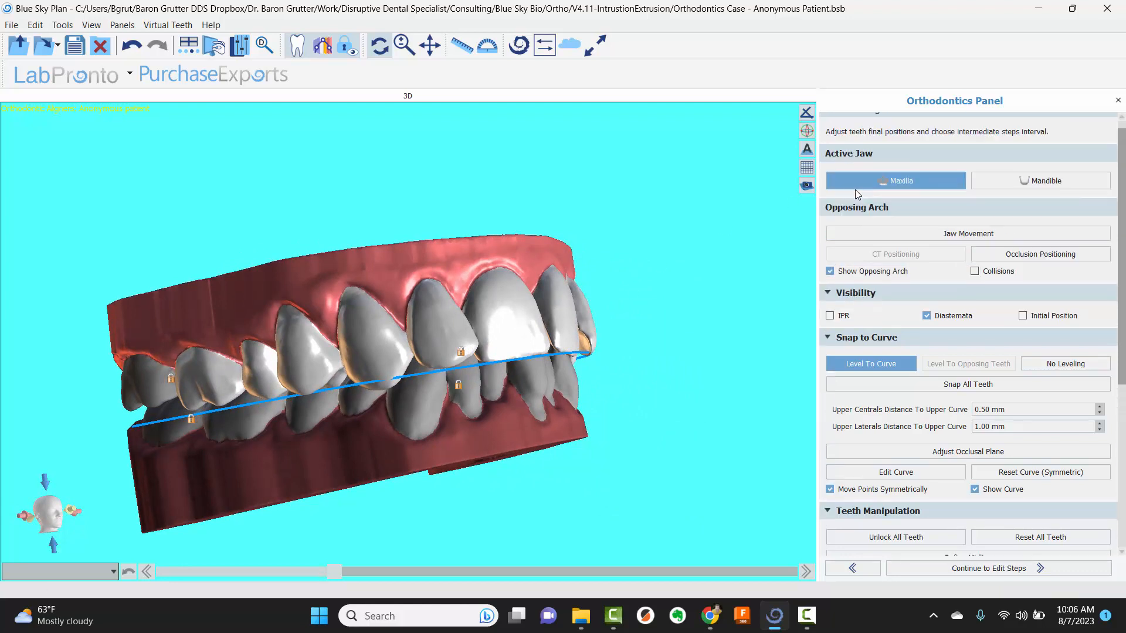
left_click(995, 183)
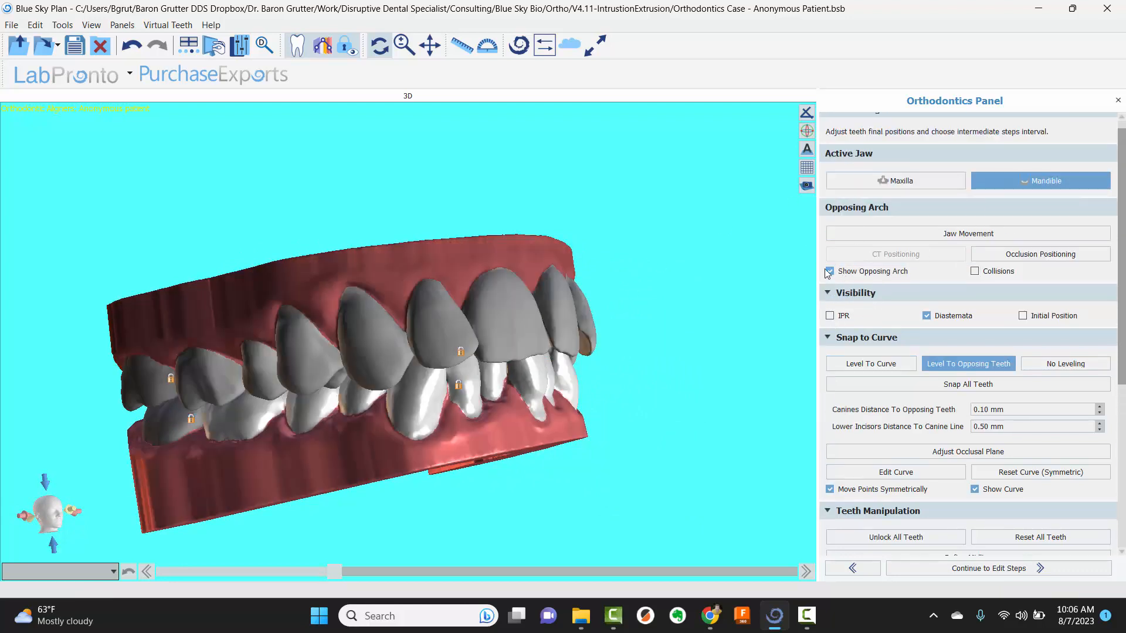
left_click(829, 272)
Examine the lower teeth against the lower arch curve from the front, occlusal and side views
left_click_drag(705, 311, 401, 229)
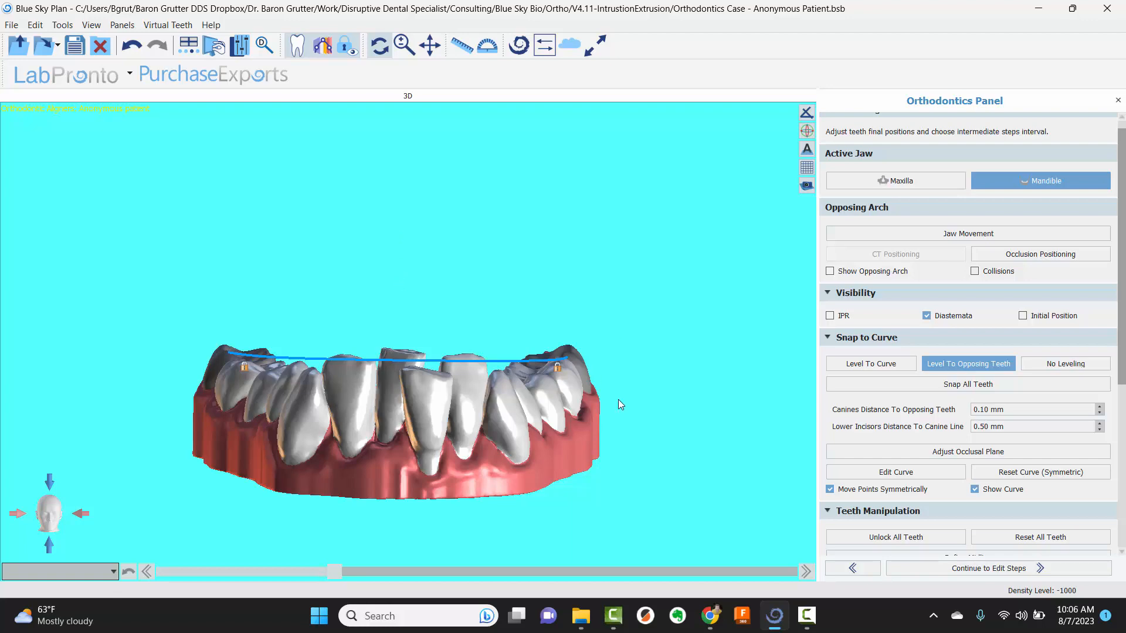
left_click_drag(618, 400, 352, 236)
left_click_drag(492, 265, 436, 314)
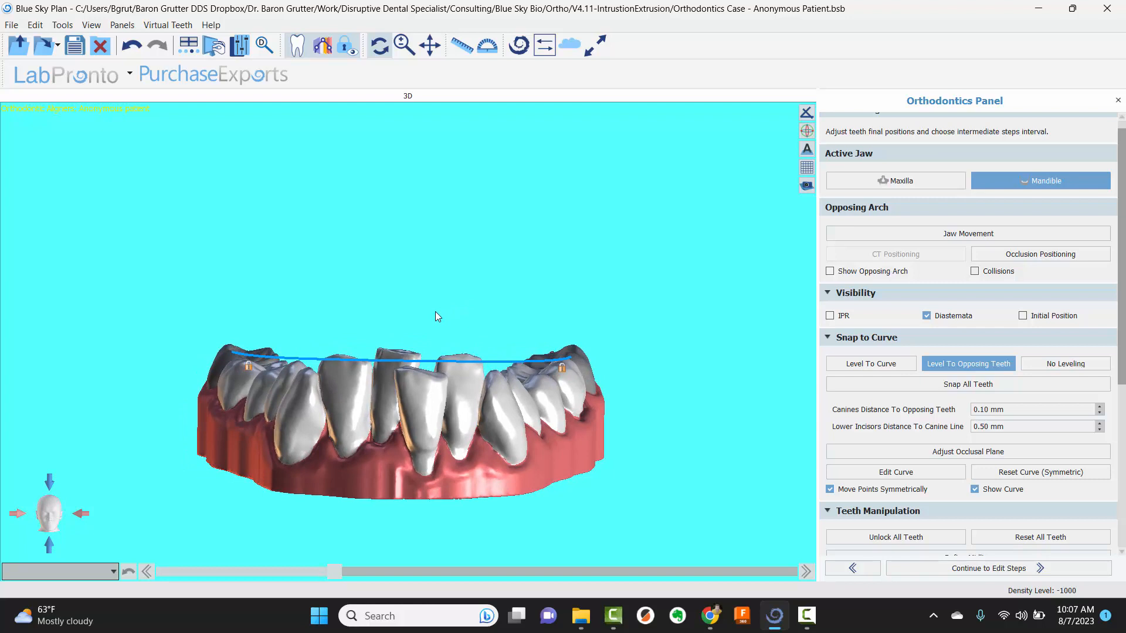
left_click_drag(435, 312, 393, 470)
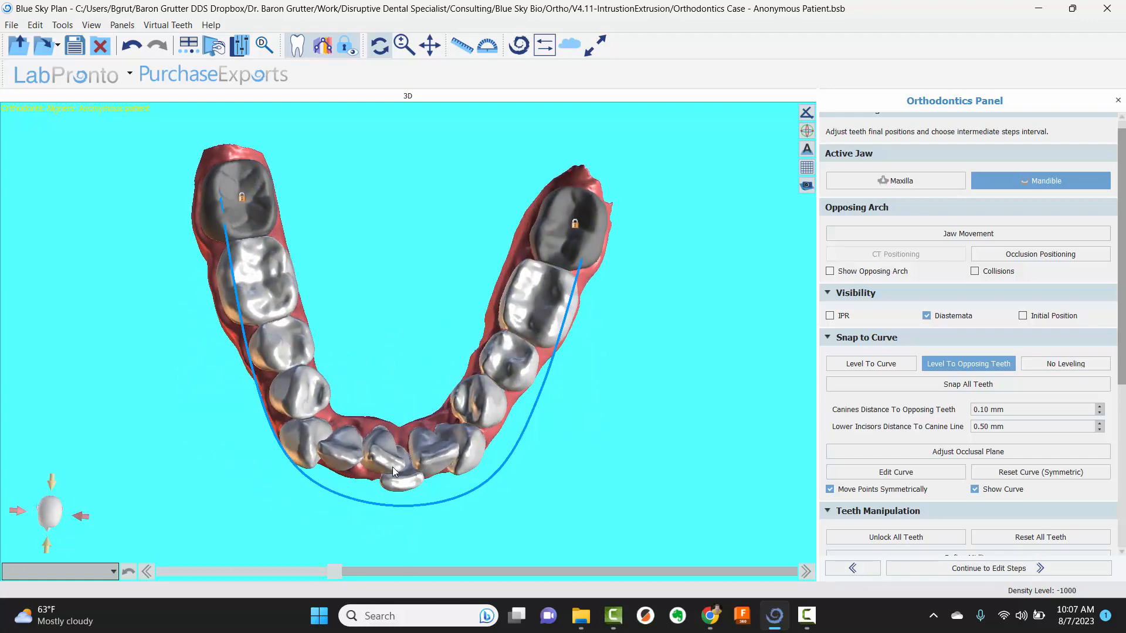
left_click_drag(393, 471, 436, 253)
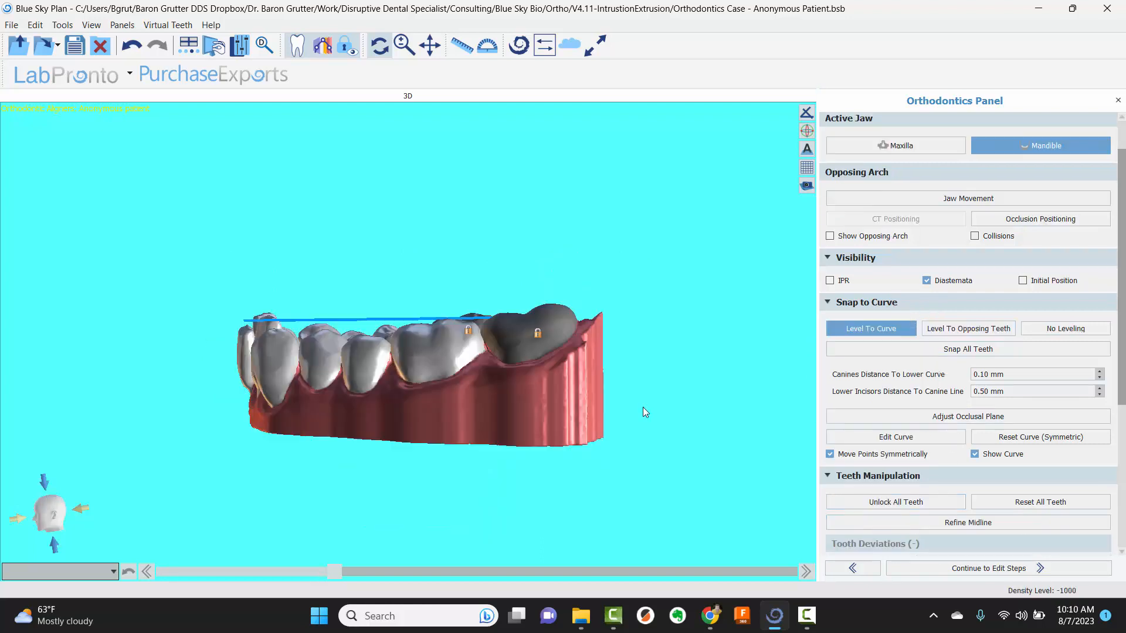
left_click_drag(402, 241, 529, 253)
left_click_drag(689, 327, 702, 304)
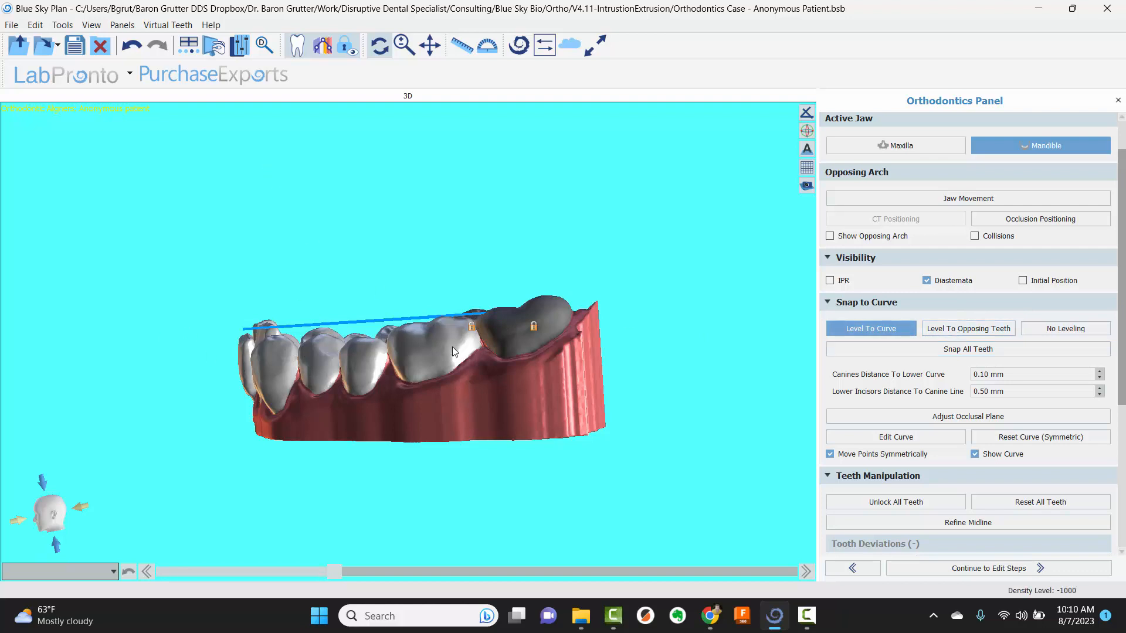
Try the No Leveling option while inspecting the lower arch in side view, and return to Level To Curve
left_click(1057, 332)
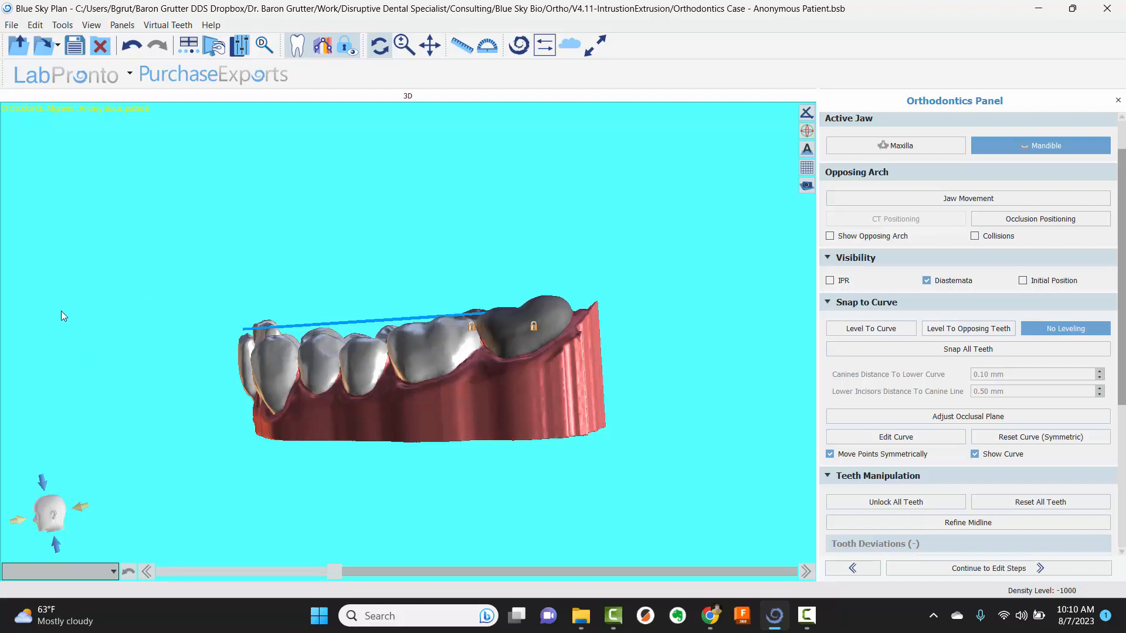
left_click_drag(61, 311, 125, 347)
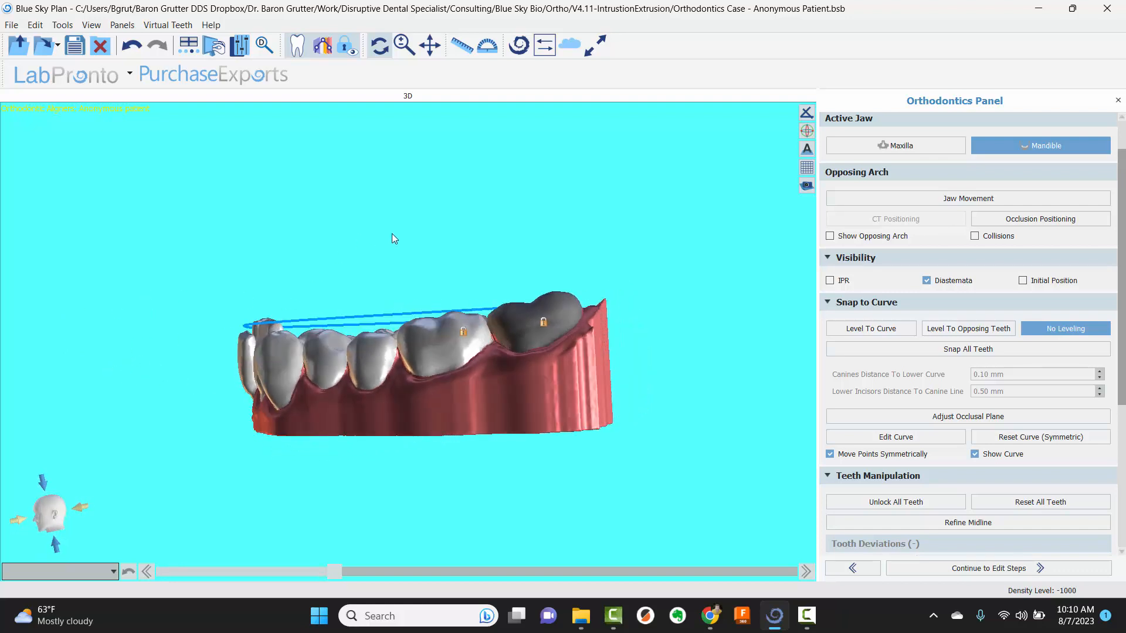
left_click_drag(392, 237, 383, 247)
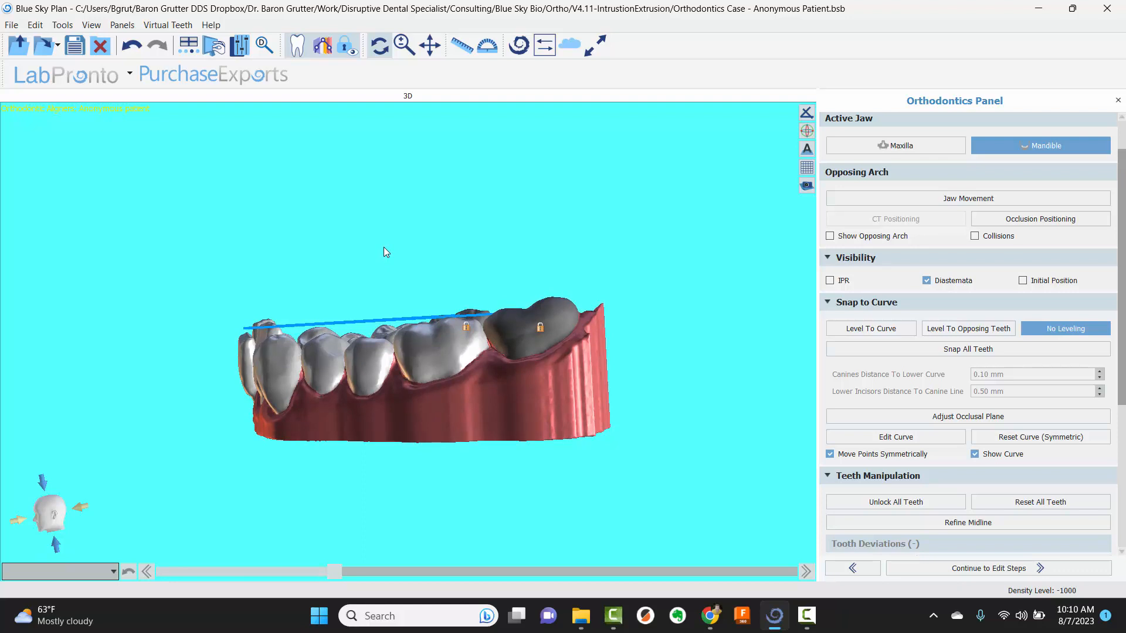
left_click_drag(383, 247, 419, 293)
left_click_drag(550, 317, 550, 305)
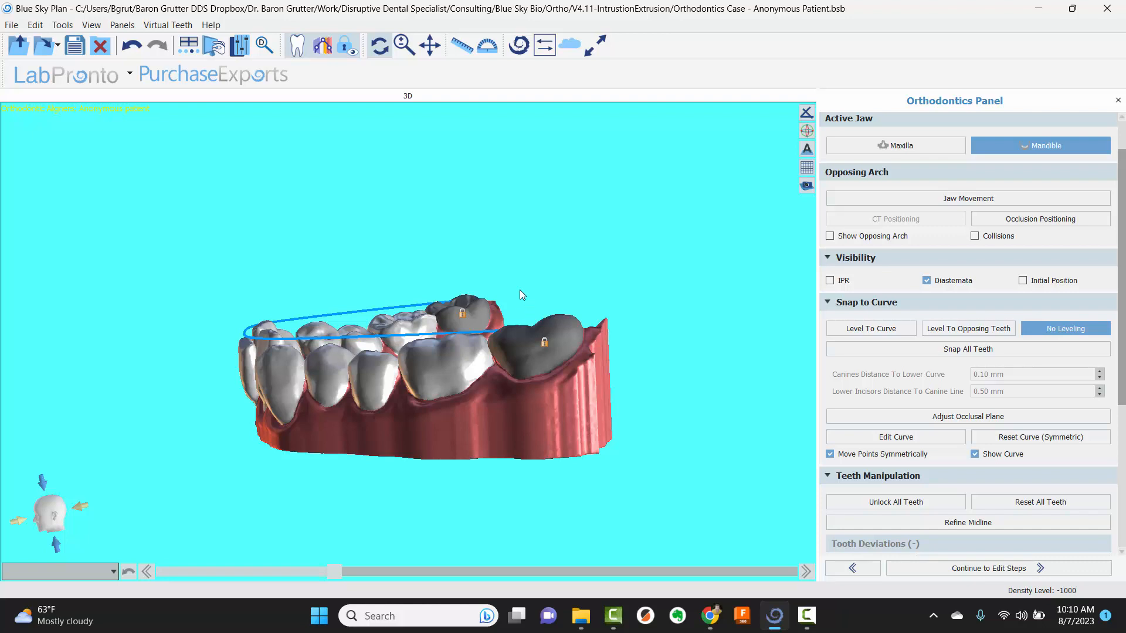
left_click_drag(307, 425, 316, 428)
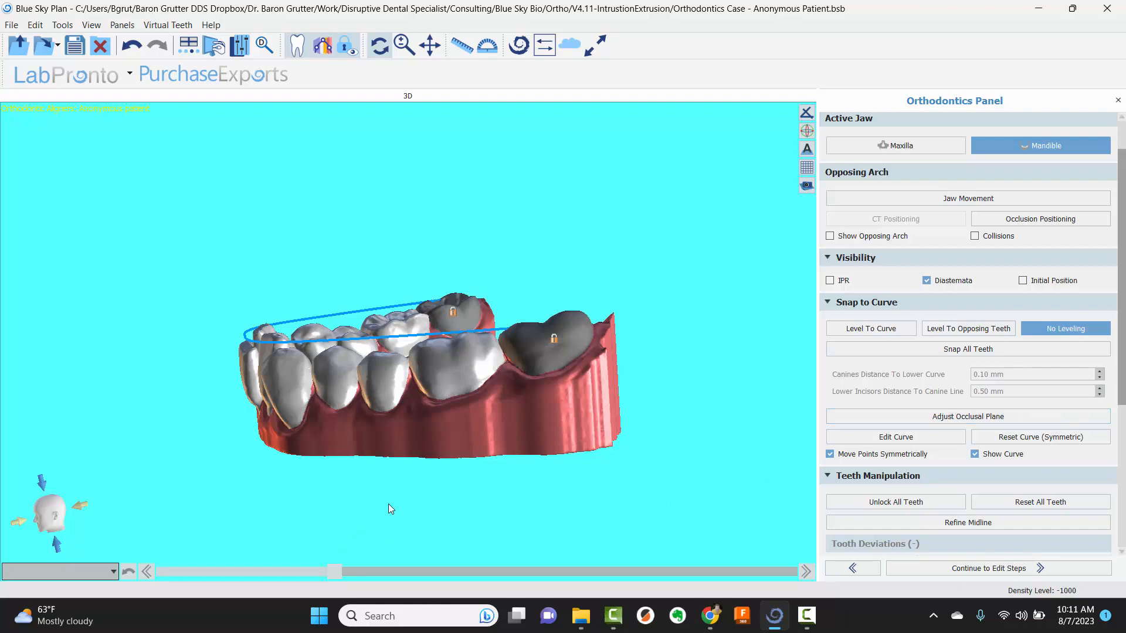
left_click_drag(388, 504, 582, 400)
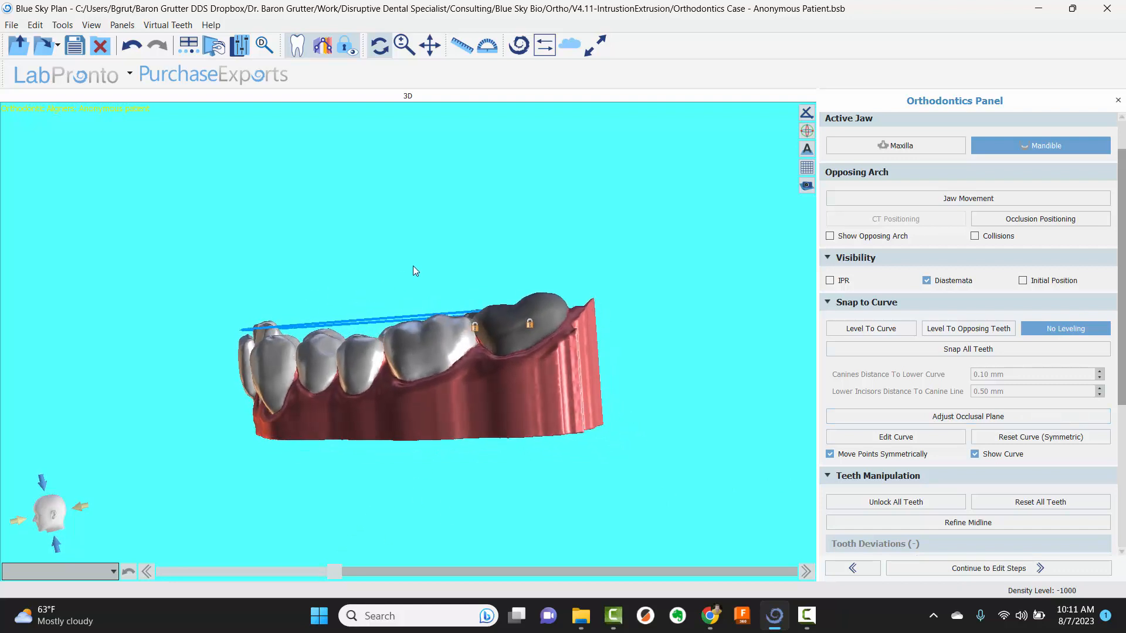
left_click_drag(413, 266, 414, 278)
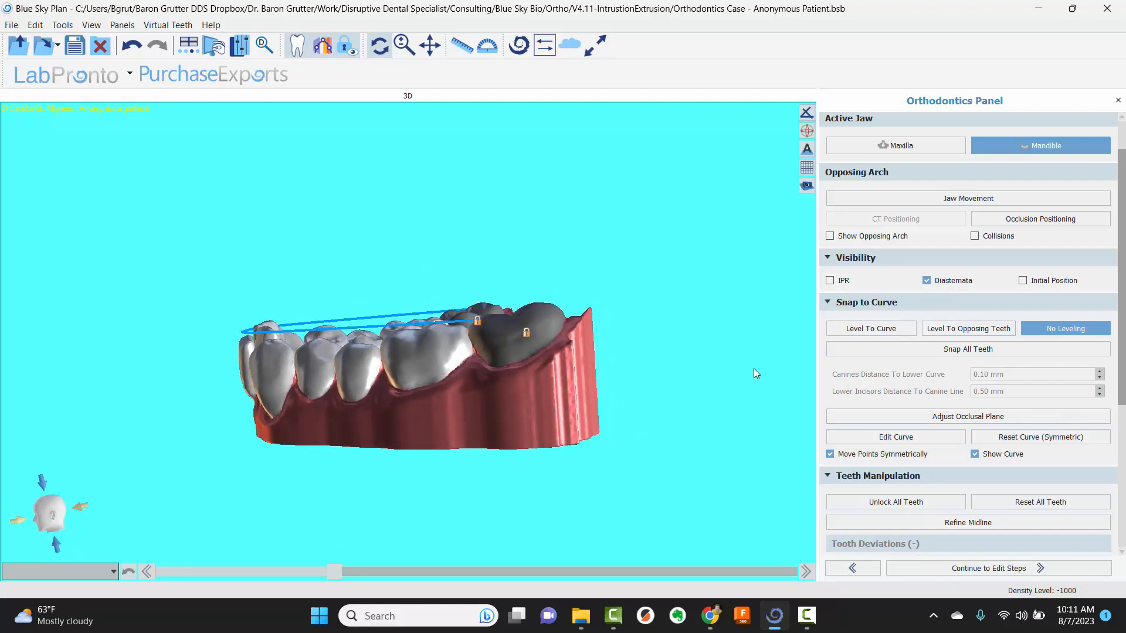
left_click(893, 326)
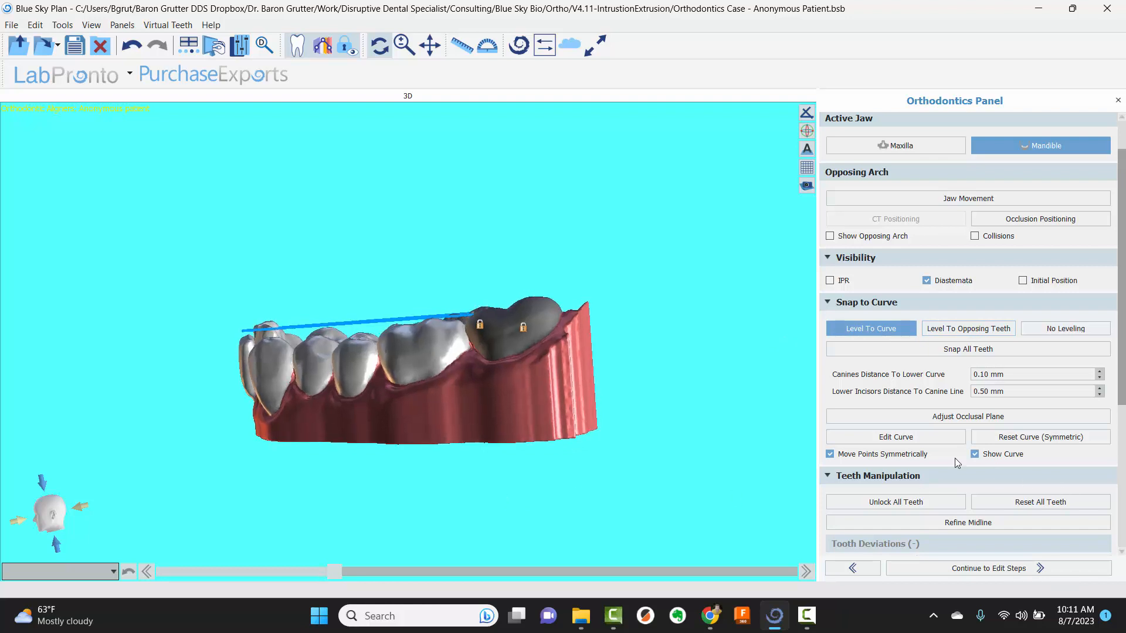
Tilt the lower occlusal plane in side view so its front drops and its back rises, and snap all lower teeth to the curve
left_click(83, 508)
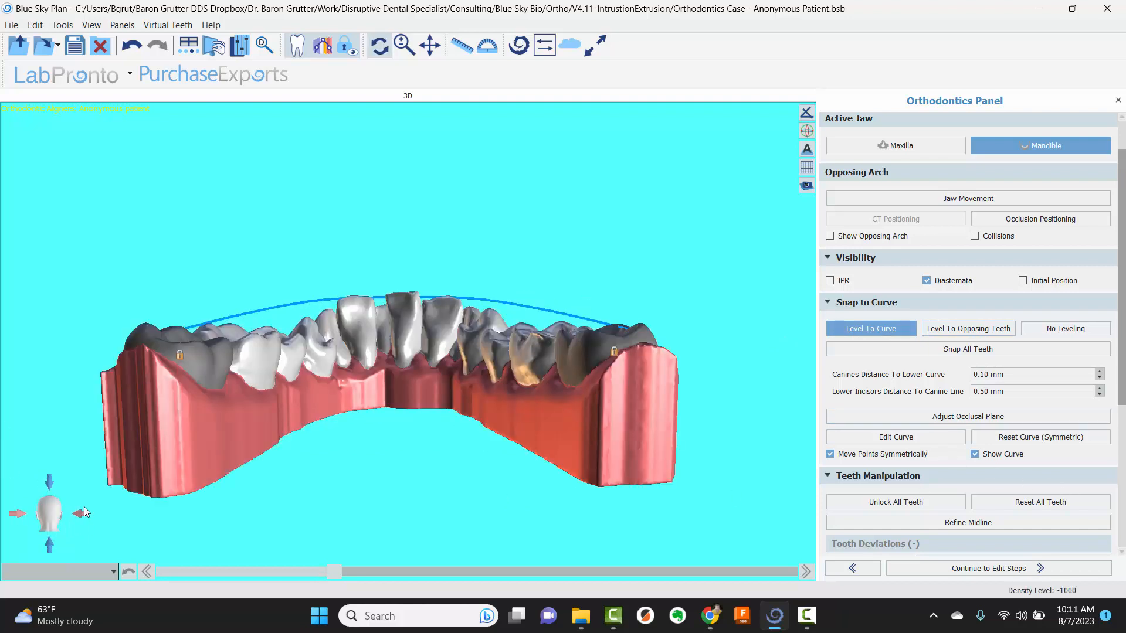
left_click(83, 510)
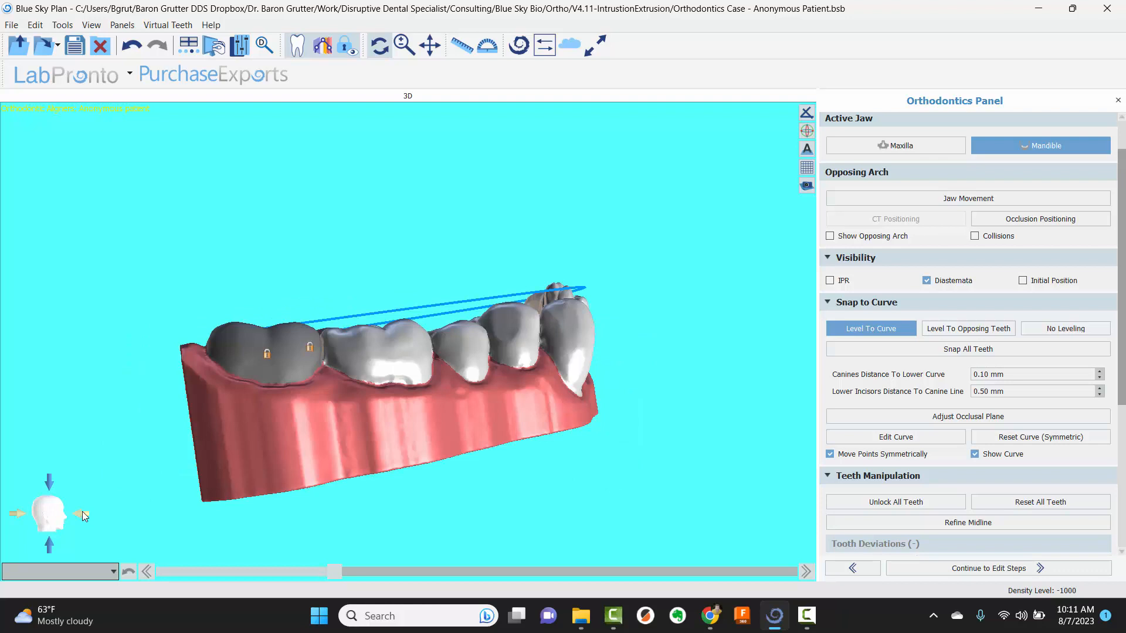
left_click(83, 512)
left_click(83, 512)
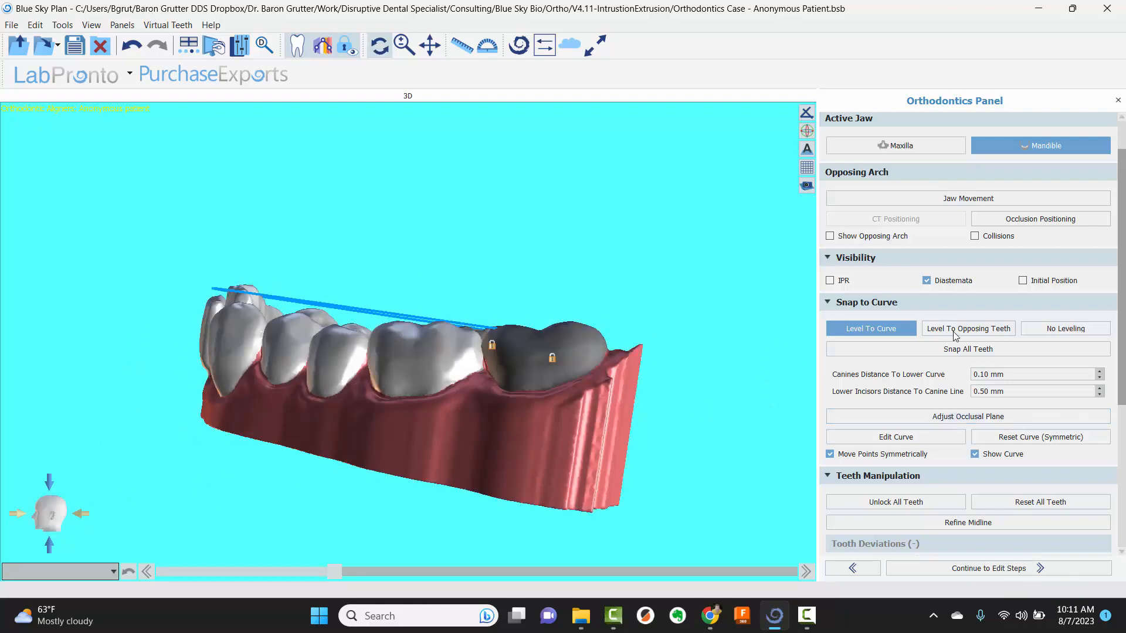
left_click(967, 417)
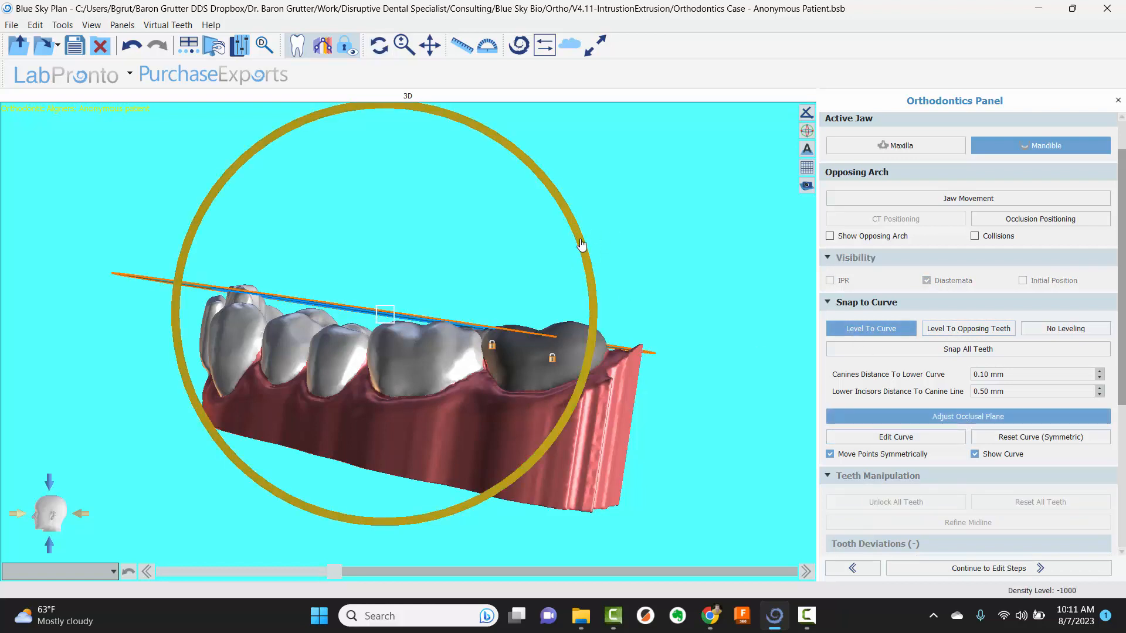
left_click_drag(582, 246, 585, 221)
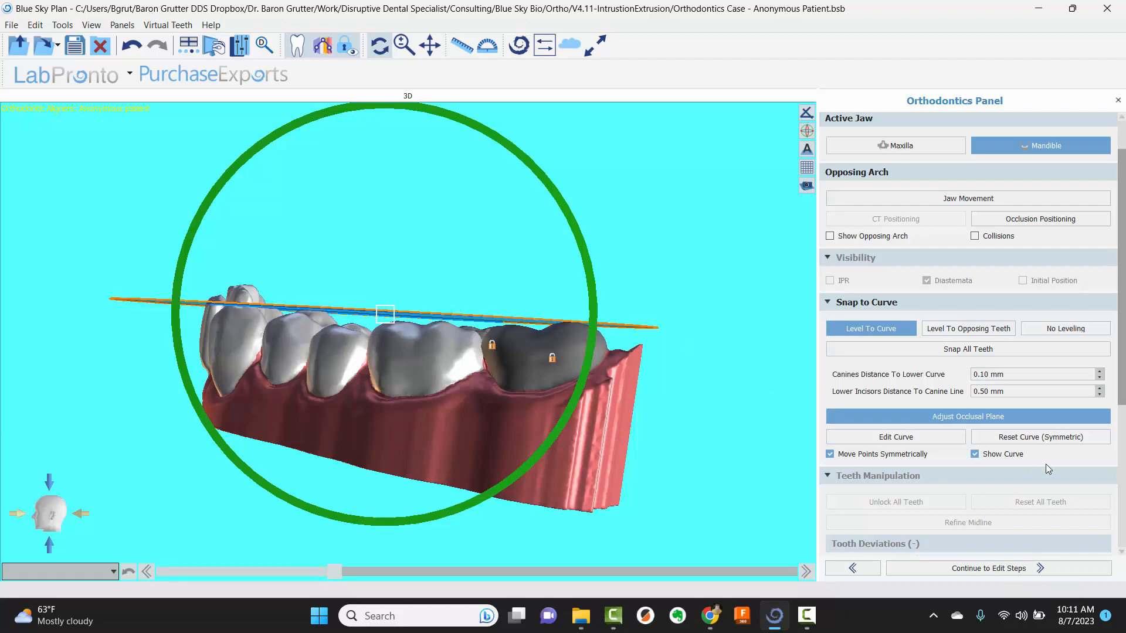
left_click(1013, 420)
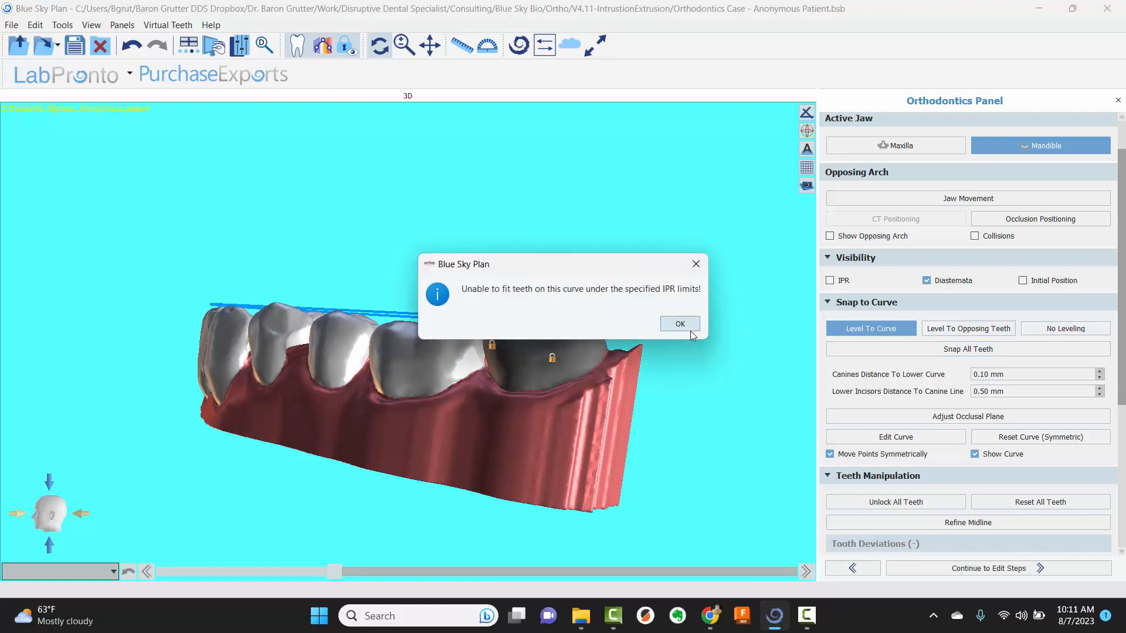
left_click(680, 324)
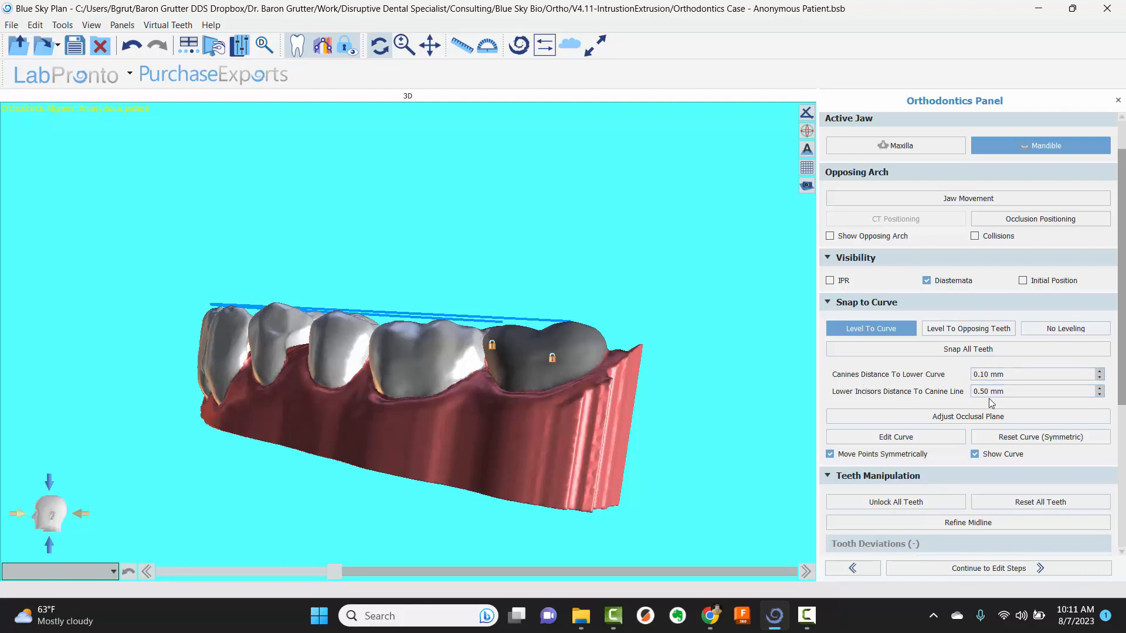
Intrude lower premolars 21, 29 and 28 slightly in side view so their cusps sit just below the lower curve
left_click_drag(160, 383, 445, 231)
left_click_drag(578, 291, 330, 332)
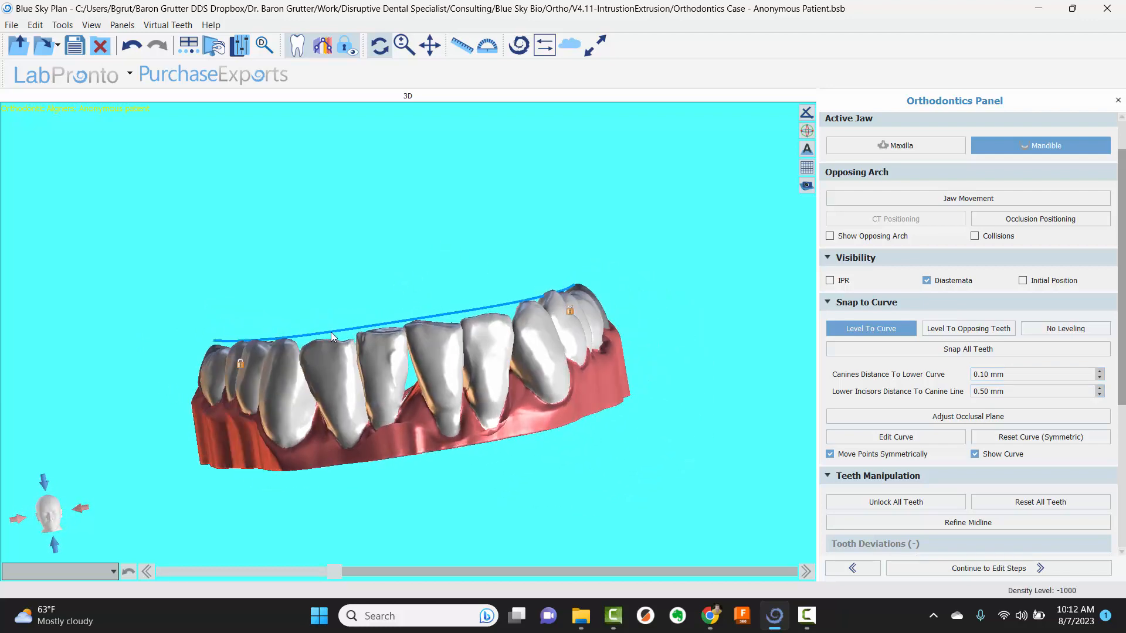
left_click_drag(663, 316, 402, 329)
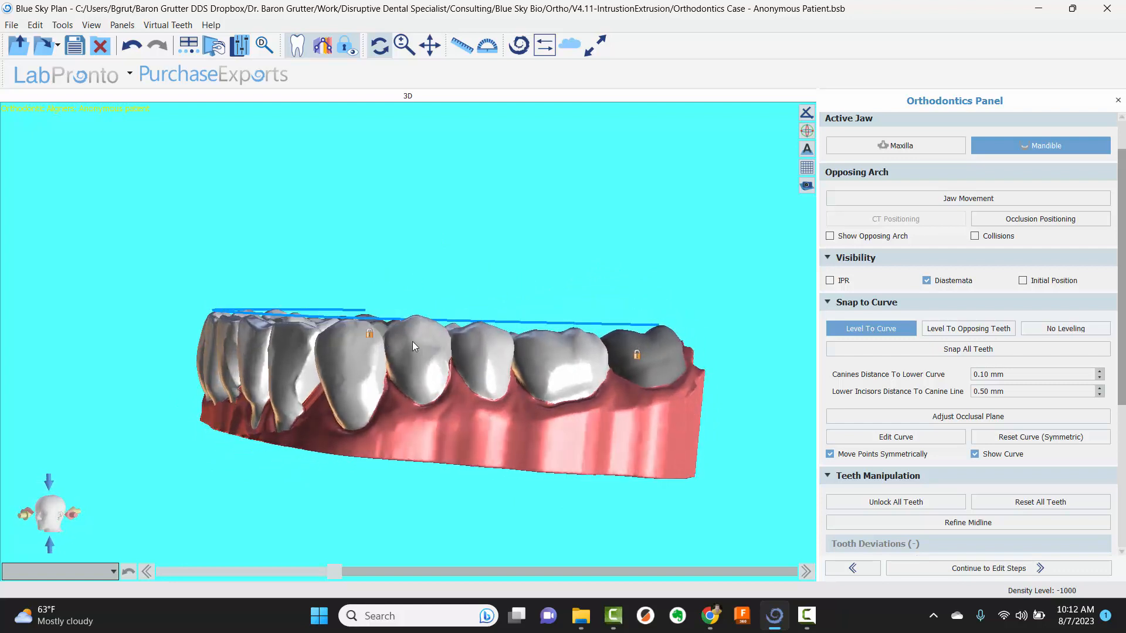
left_click_drag(427, 290, 409, 321)
left_click(396, 340)
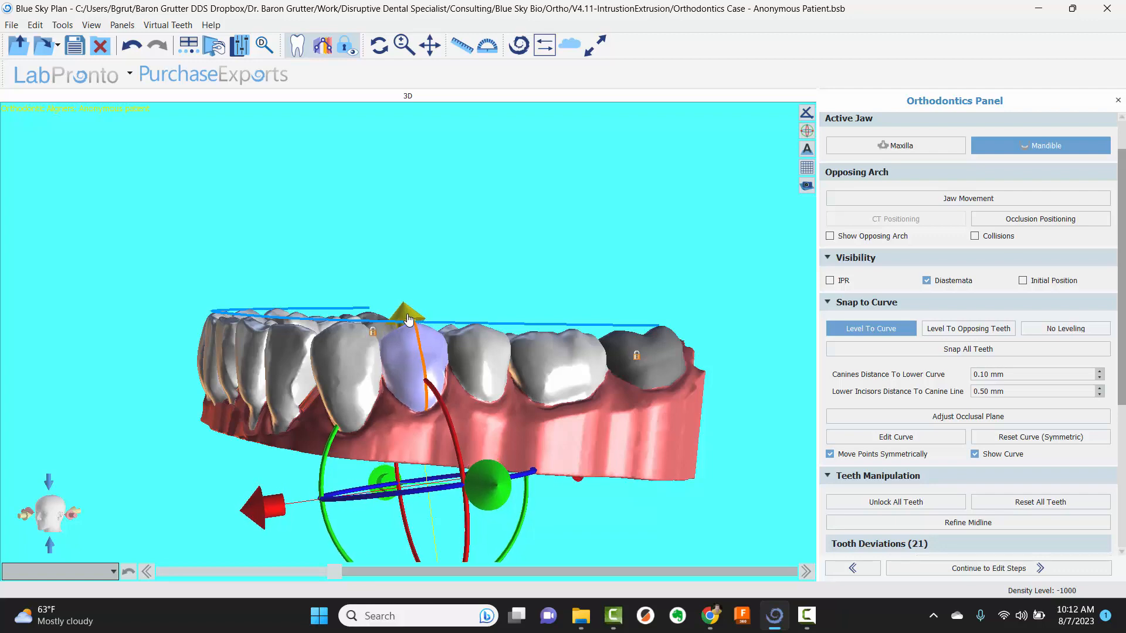
left_click_drag(100, 387, 377, 251)
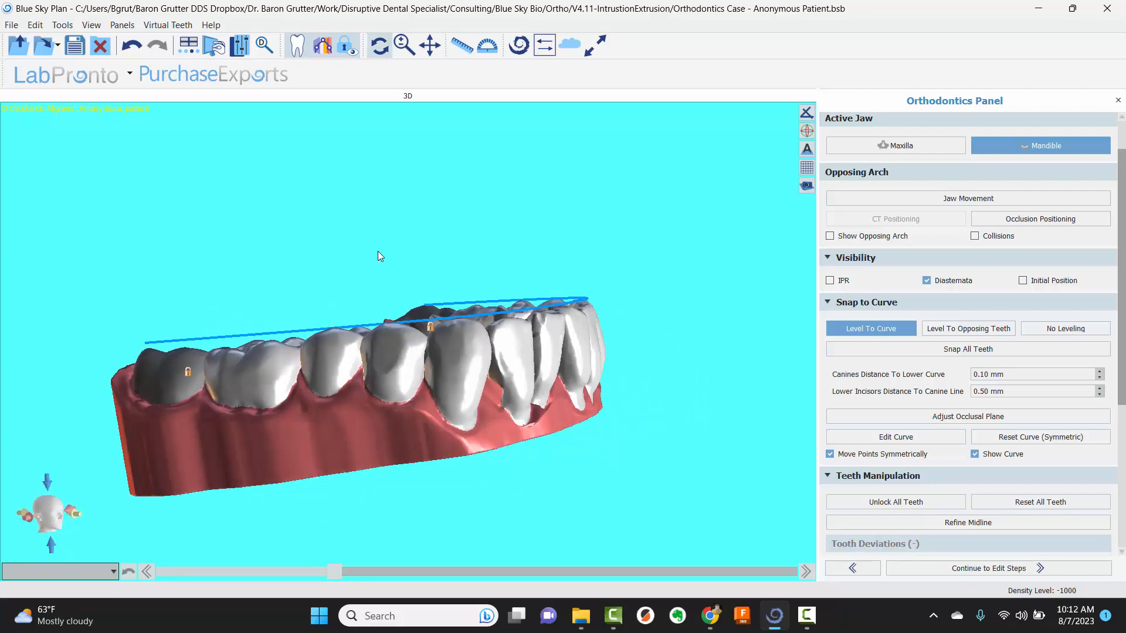
left_click(330, 335)
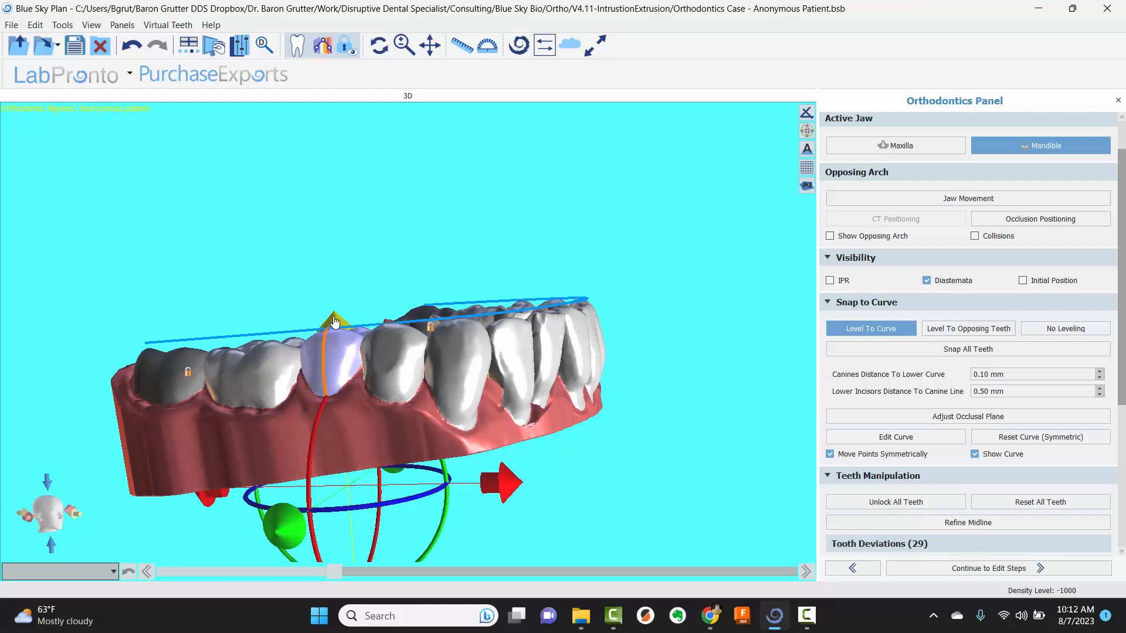
left_click_drag(334, 322, 334, 323)
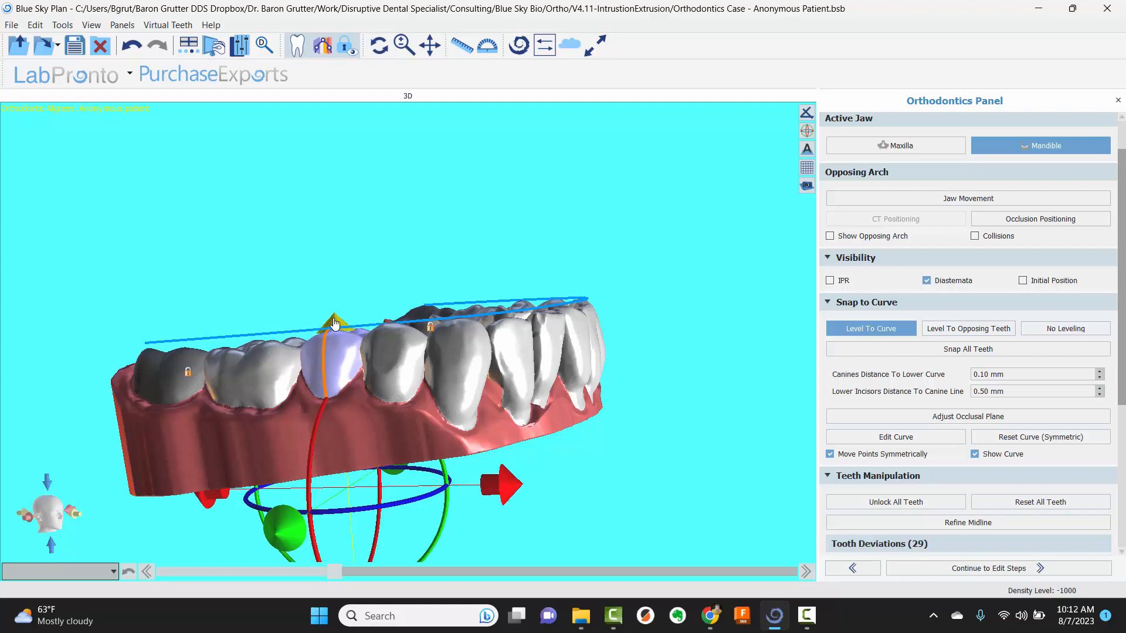
left_click(385, 338)
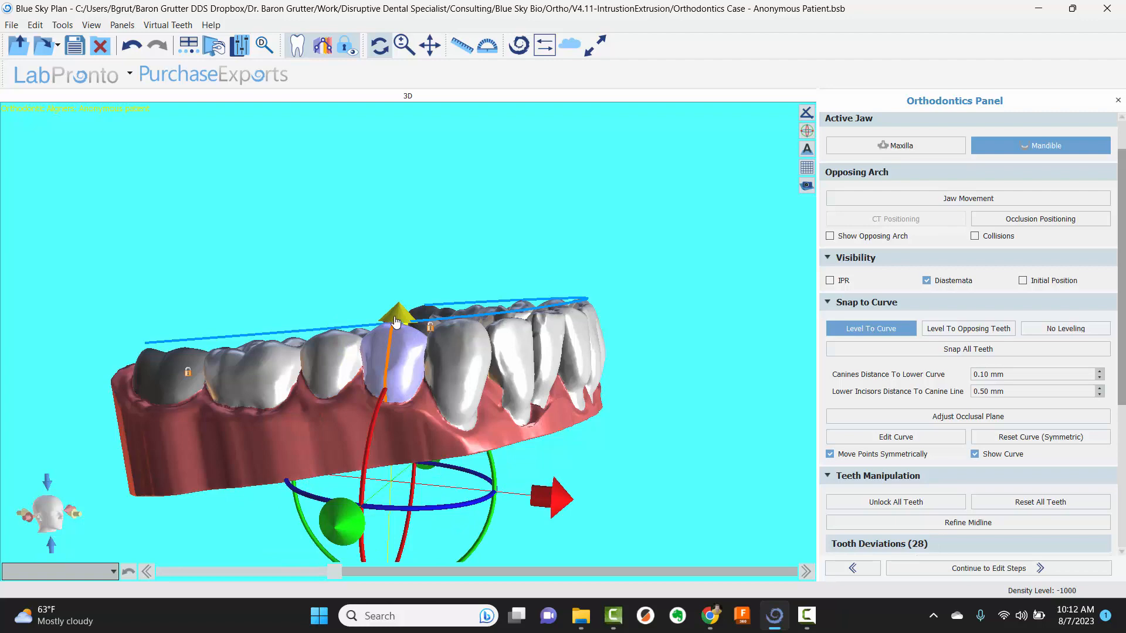
Examine the lower teeth against the lower curve from both sides, the front and the occlusal view
left_click_drag(608, 313, 459, 357)
left_click_drag(428, 276, 336, 234)
left_click_drag(680, 272, 353, 327)
left_click_drag(656, 371, 393, 390)
left_click_drag(622, 295, 551, 302)
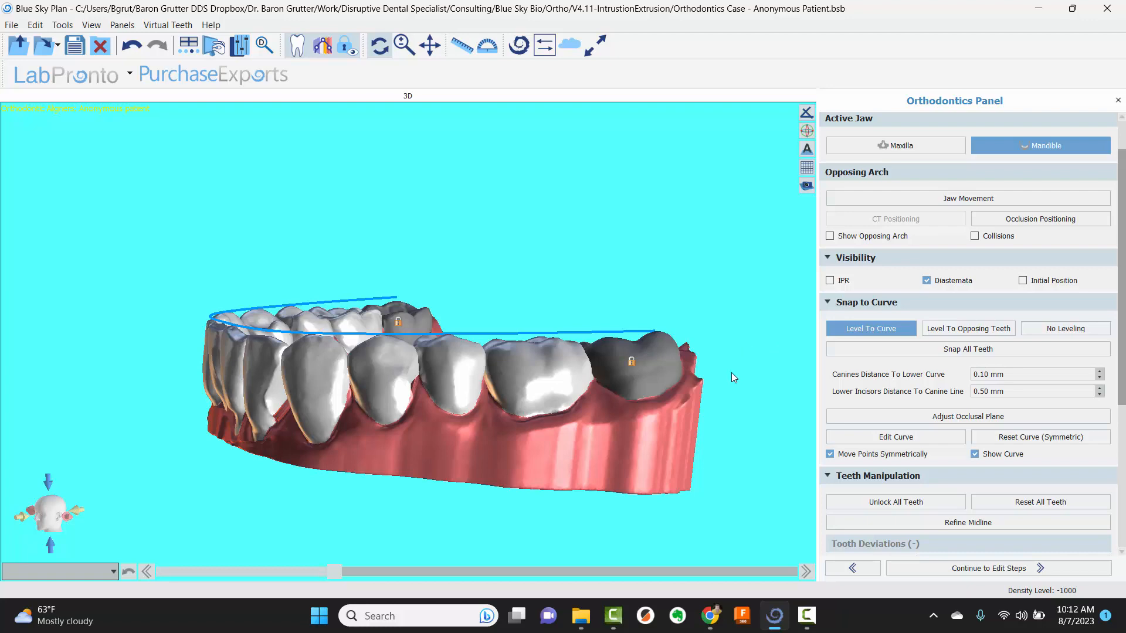
left_click_drag(258, 480, 428, 405)
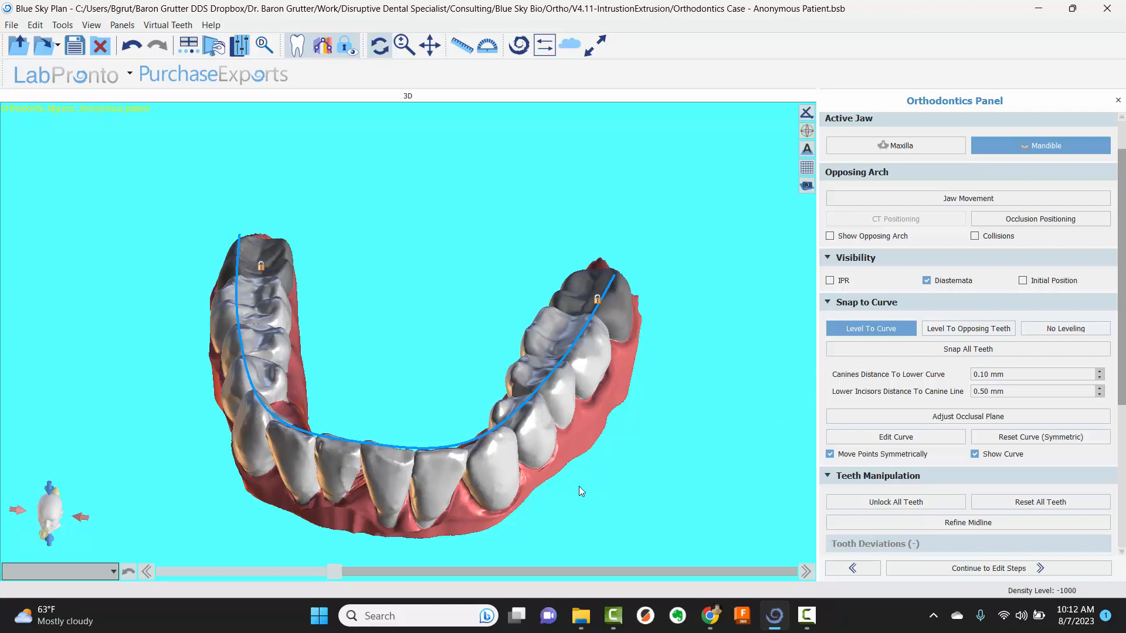
left_click_drag(412, 414, 451, 350)
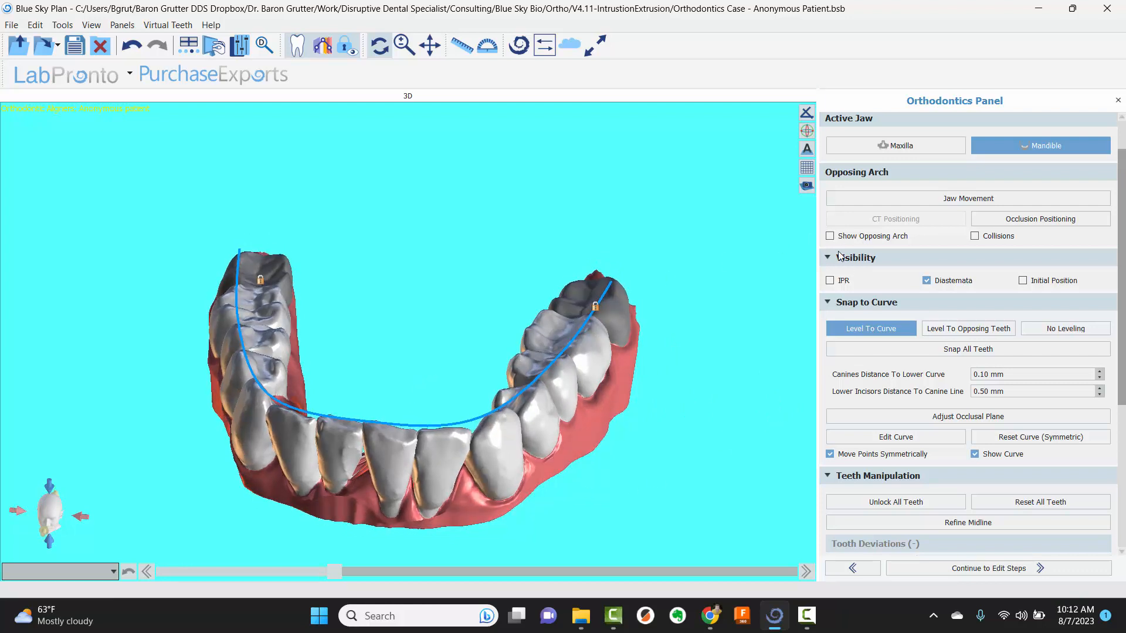
Show the opposing arch and snap all lower teeth using Level To Opposing Teeth
left_click(829, 235)
left_click_drag(626, 456, 426, 345)
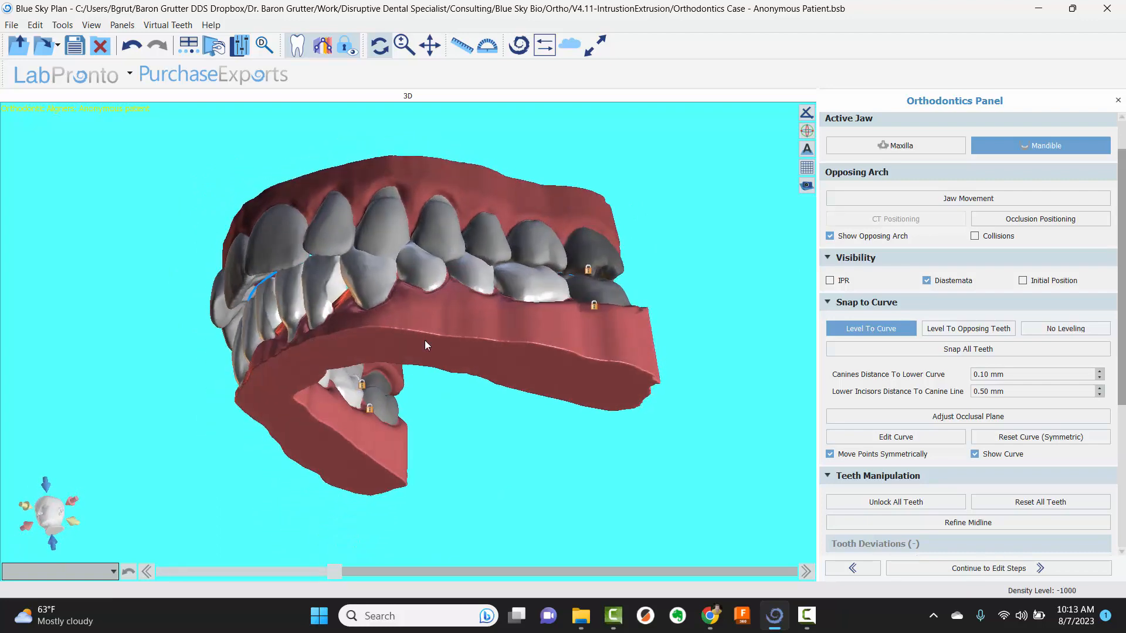
left_click(948, 330)
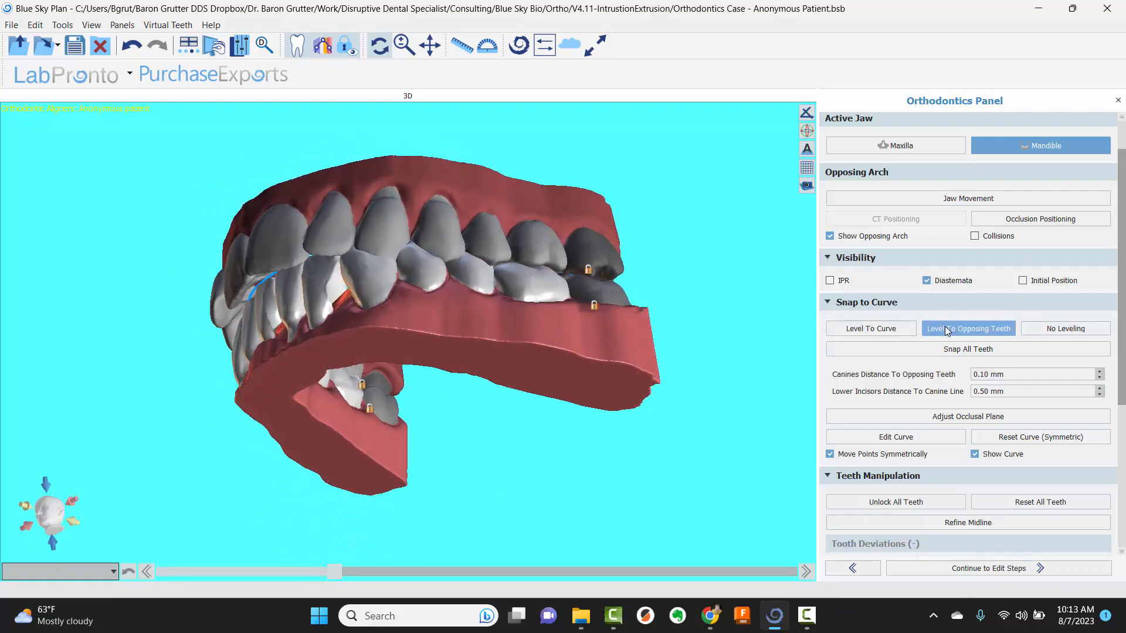
left_click_drag(156, 410, 294, 194)
left_click_drag(129, 276, 107, 185)
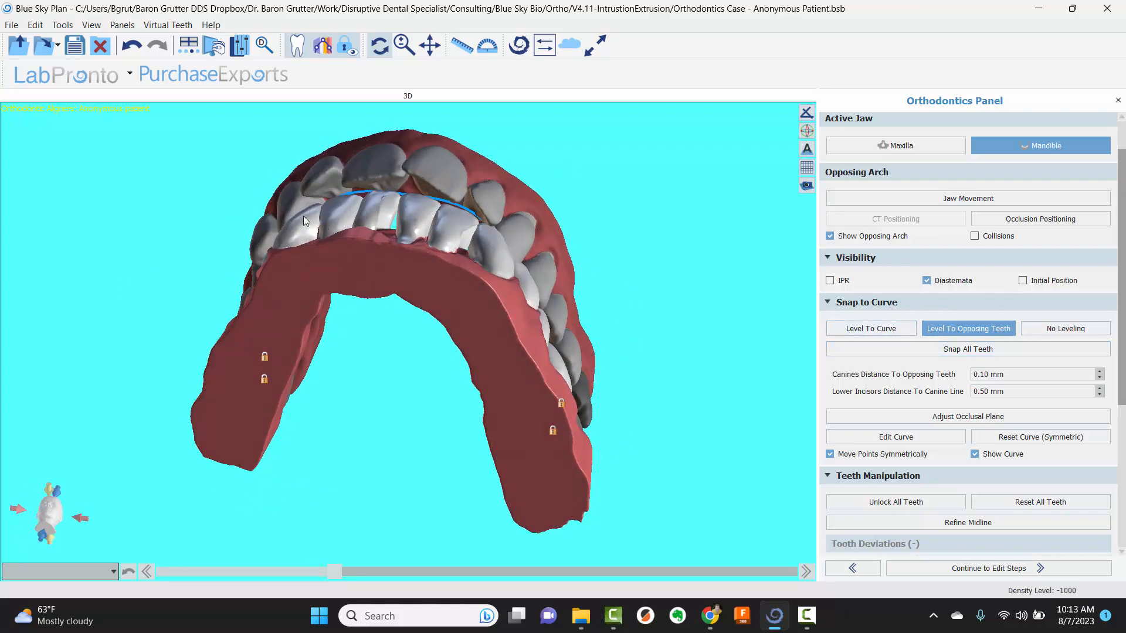
left_click(903, 351)
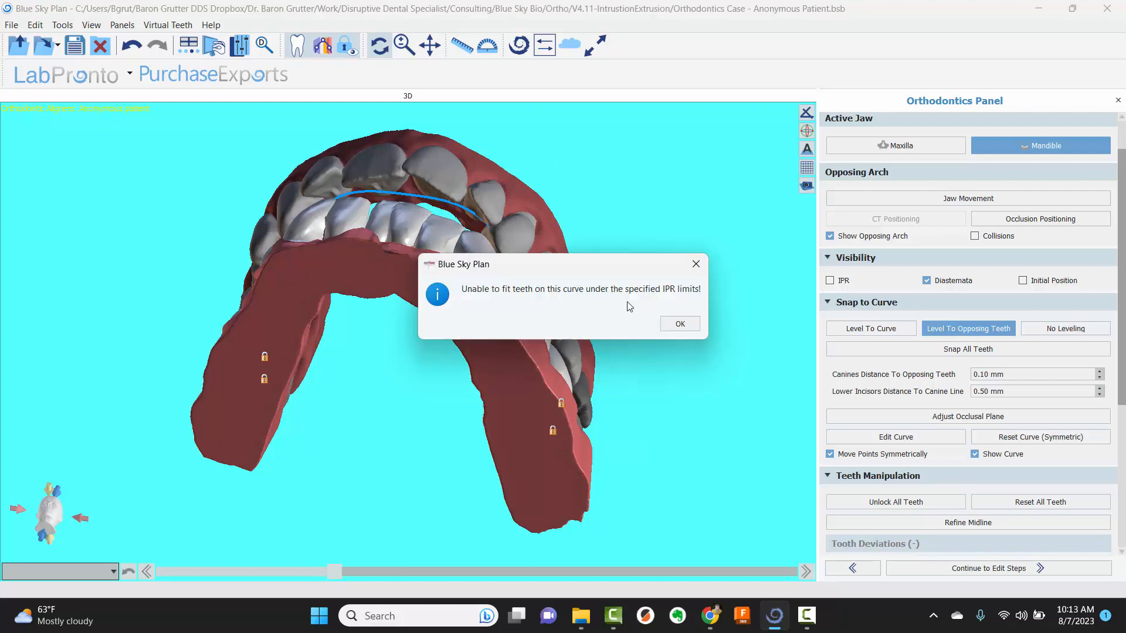
left_click(686, 327)
Examine how the snapped lower teeth meet the upper arch from the sides, the front and below
left_click_drag(610, 210, 337, 339)
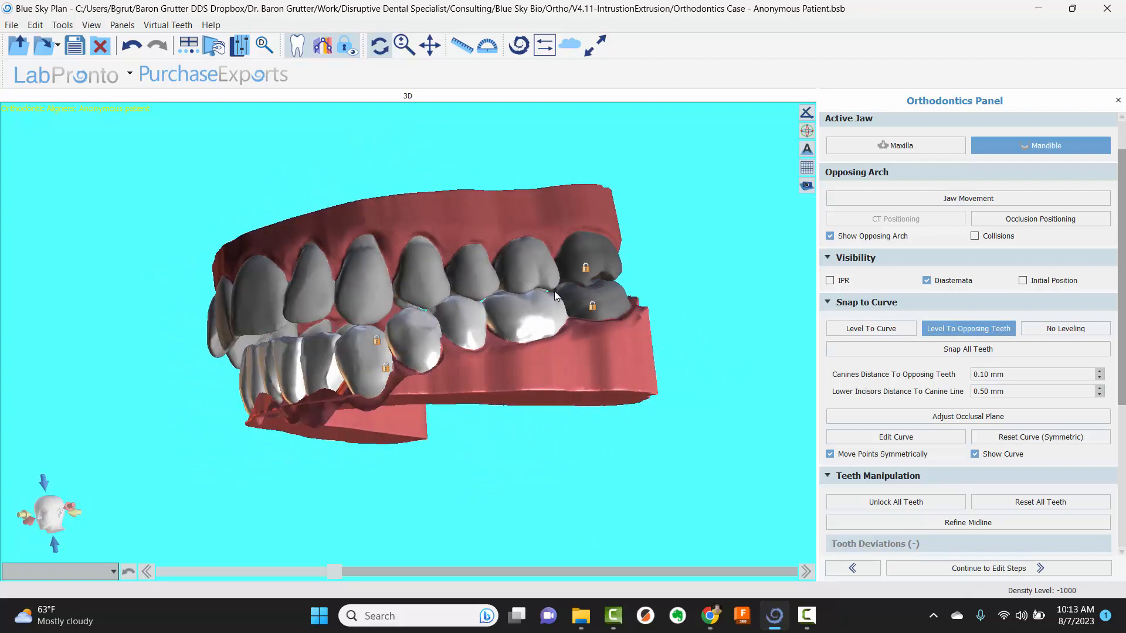
left_click_drag(261, 350, 539, 376)
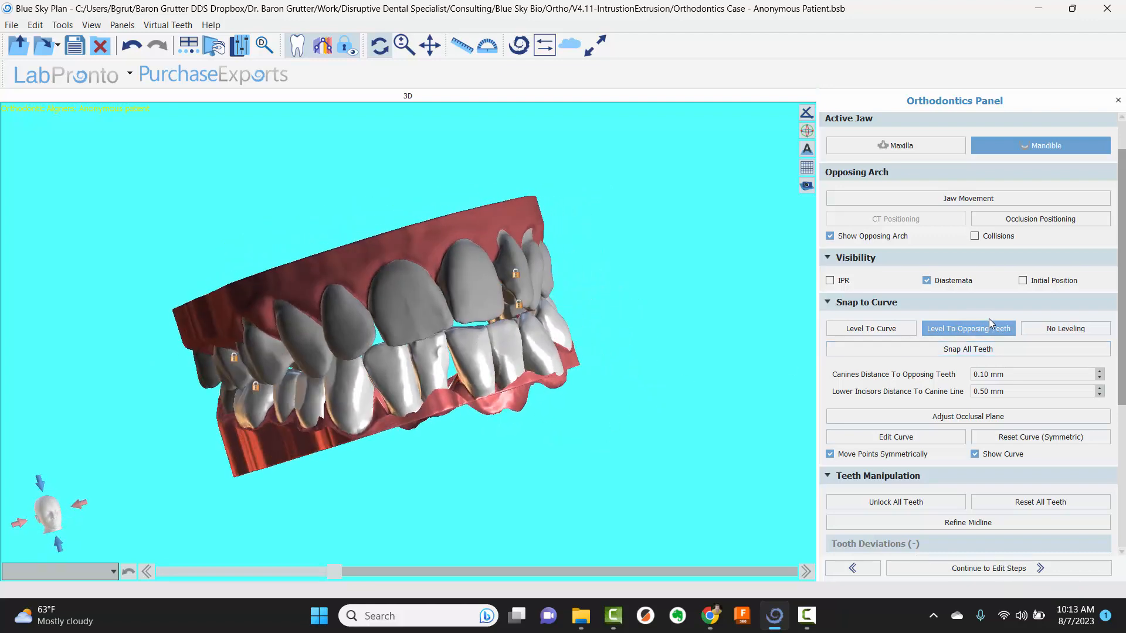
left_click_drag(655, 316, 423, 358)
left_click_drag(156, 348, 588, 419)
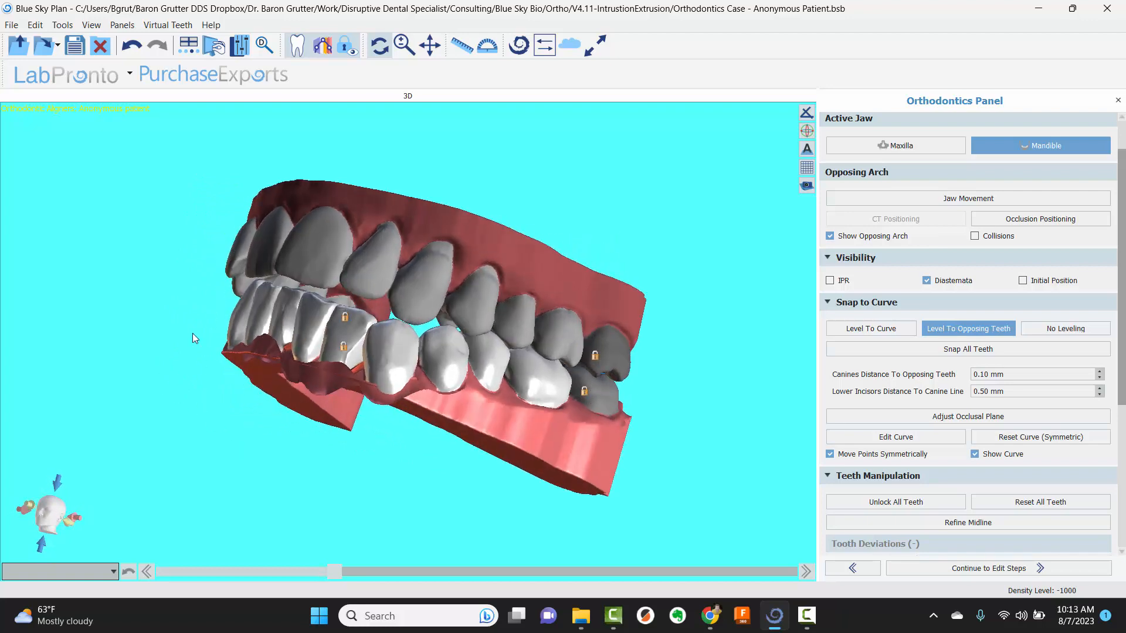
left_click_drag(193, 334, 472, 328)
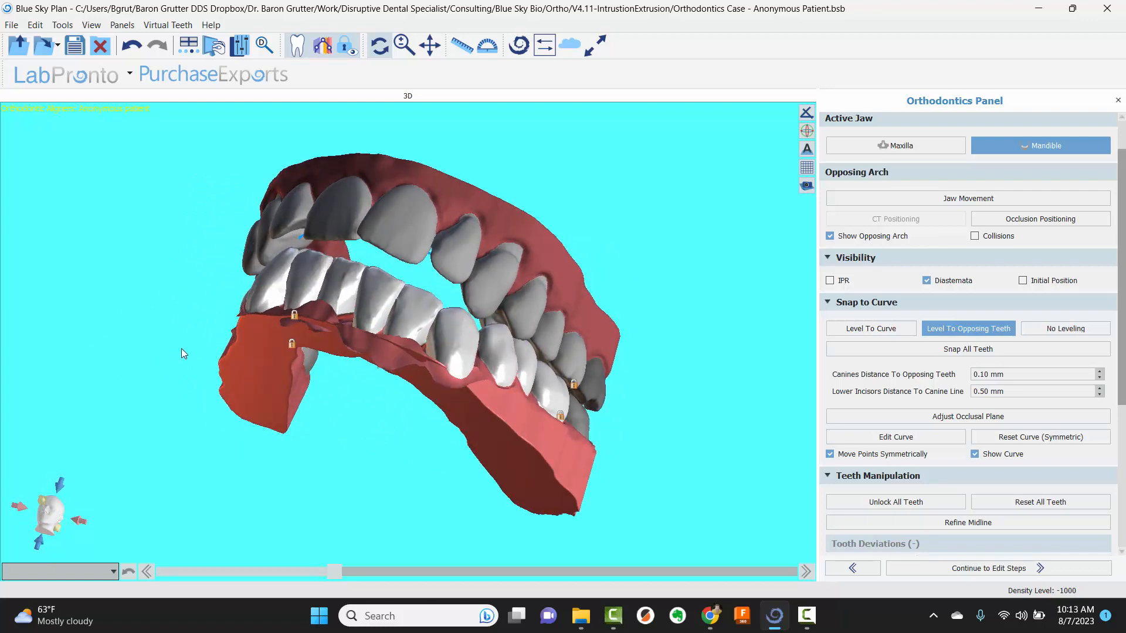
left_click_drag(181, 353, 246, 312)
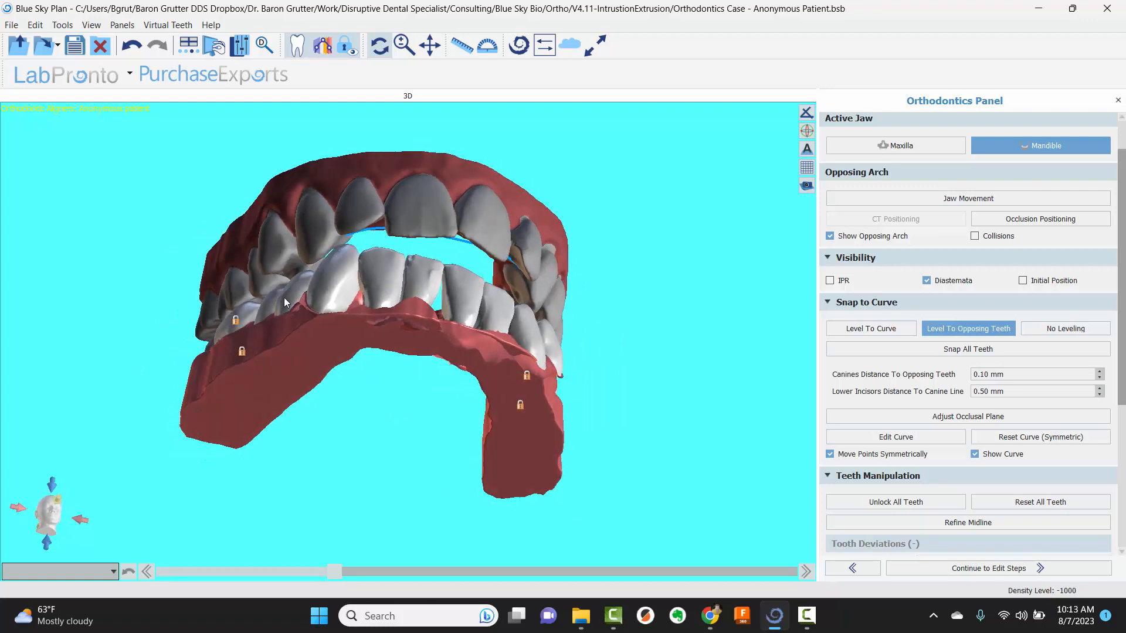
left_click_drag(540, 345, 385, 287)
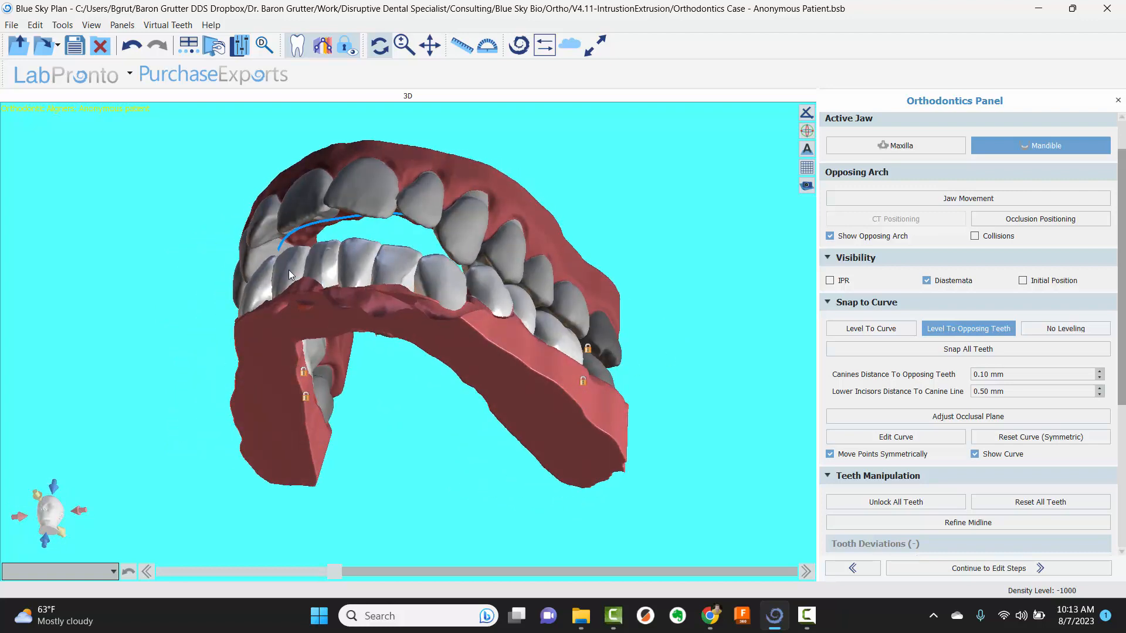
left_click_drag(288, 270, 346, 225)
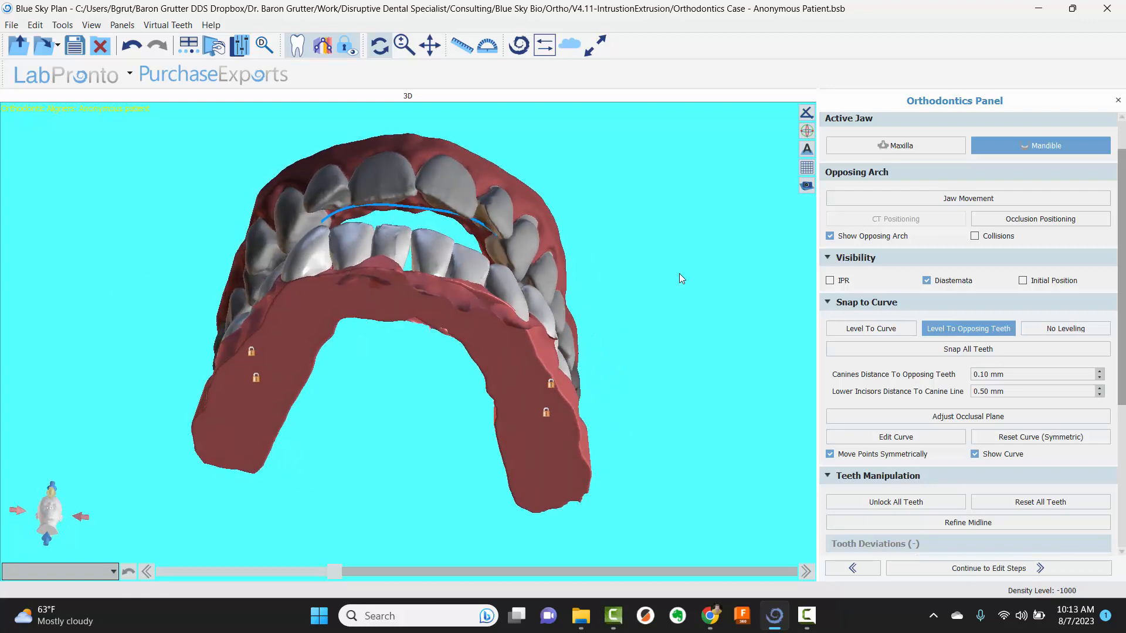
left_click_drag(679, 273, 413, 366)
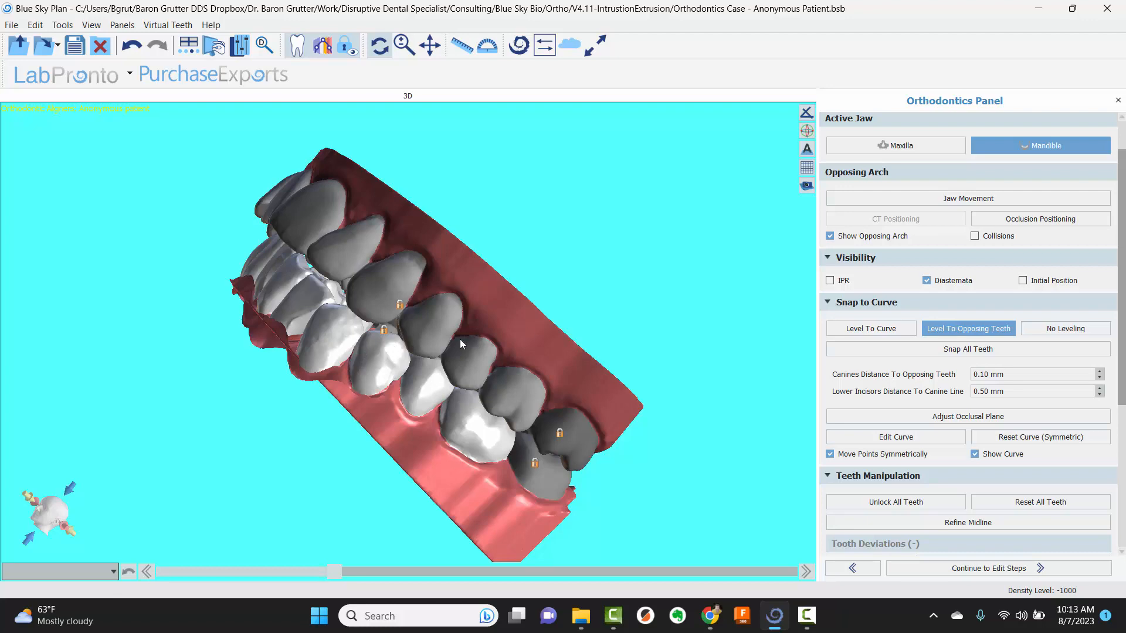
left_click_drag(113, 315, 194, 267)
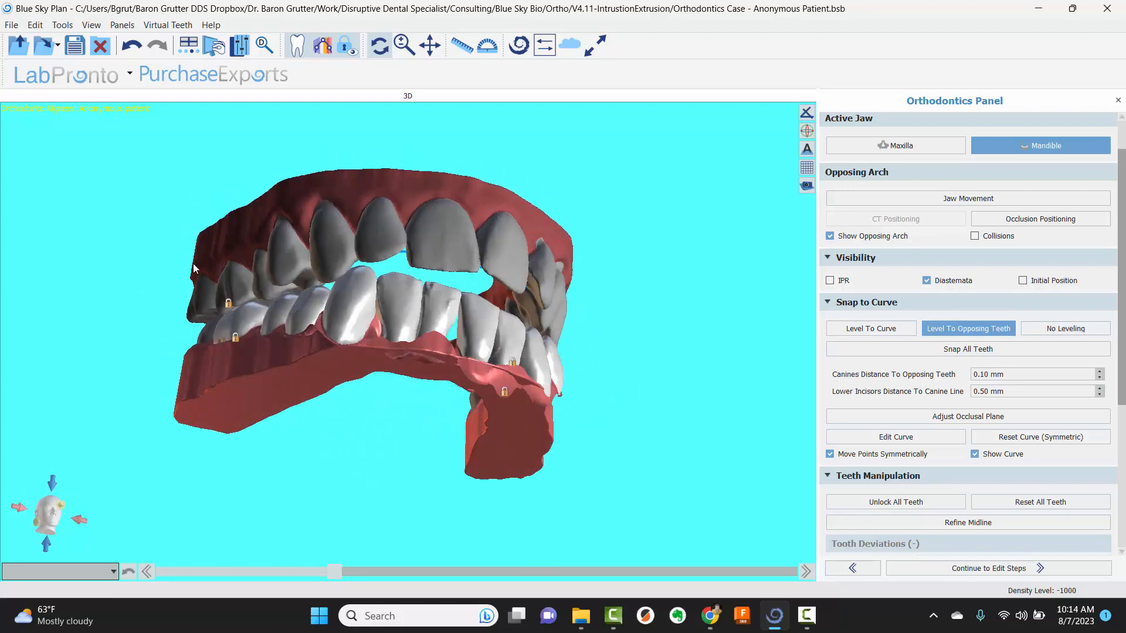
left_click_drag(589, 238, 387, 264)
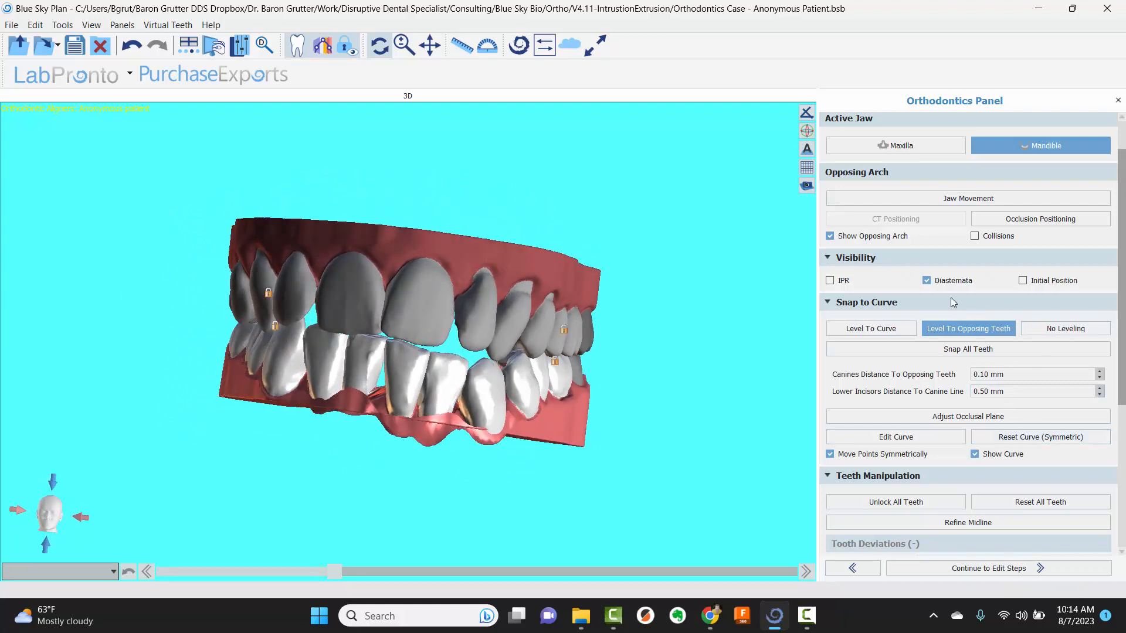
Reset all lower teeth to their starting positions, and hide the opposing arch to expose the curve in occlusal view
left_click(1026, 505)
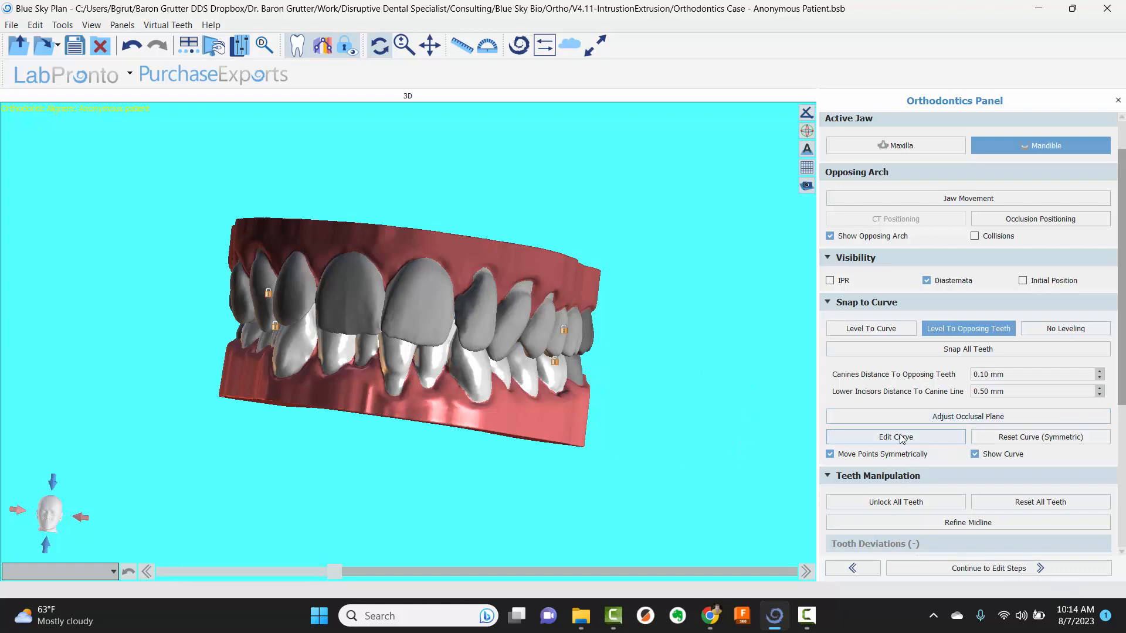
left_click(829, 236)
left_click_drag(659, 227, 447, 562)
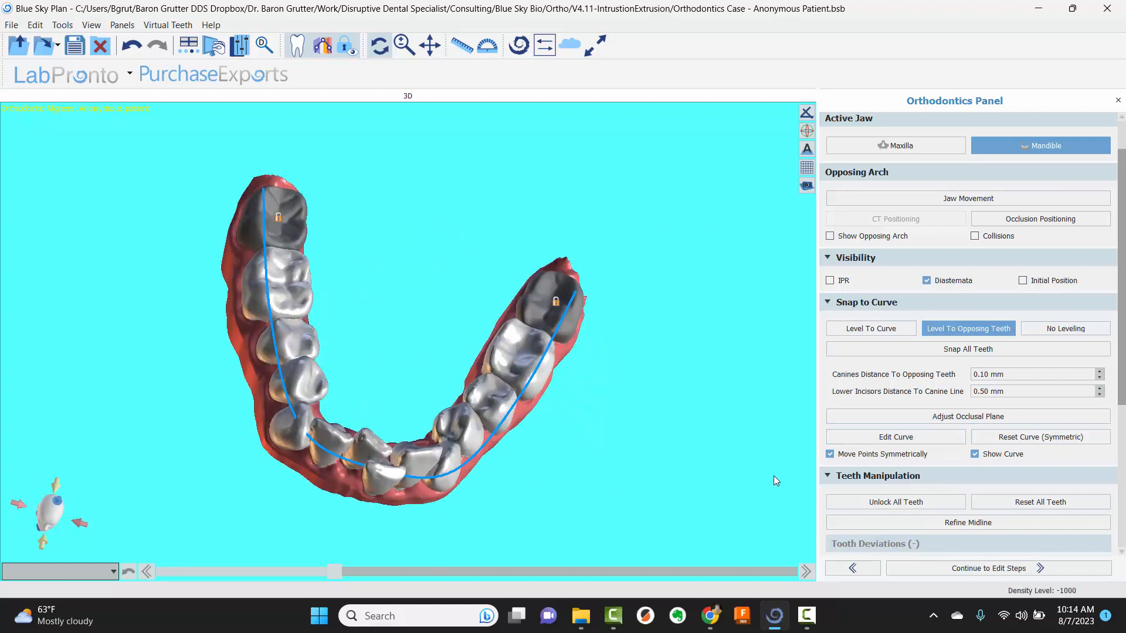
Review the lower curve's editing points and width measurements, and look over the tooth manipulation settings
left_click(851, 439)
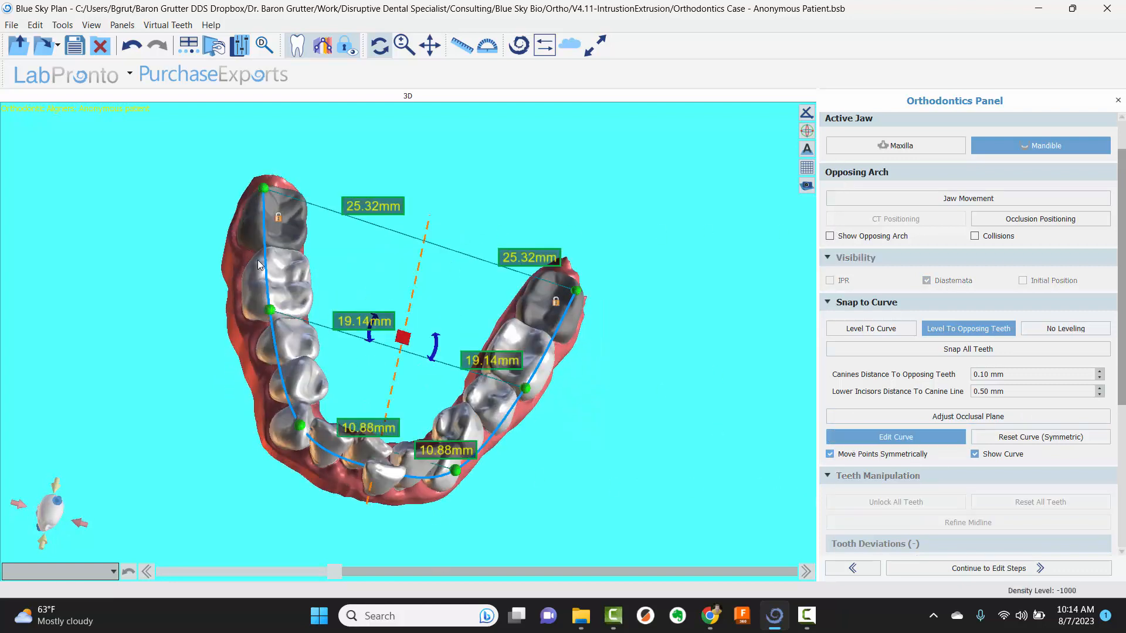
left_click(897, 437)
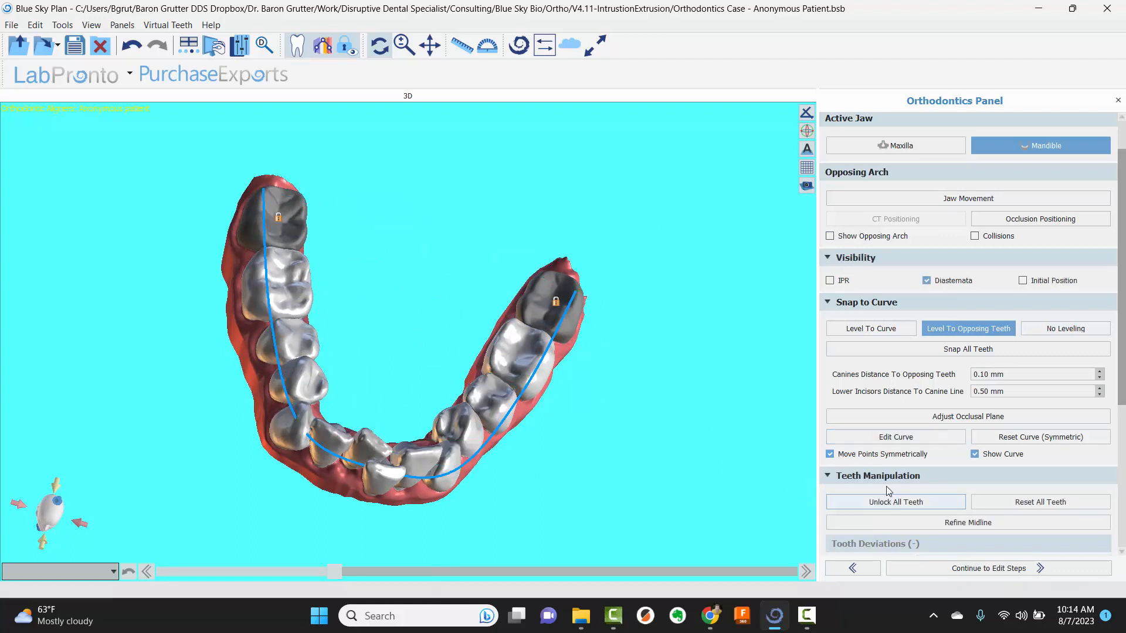
scroll(841, 486, "down", 2)
scroll(826, 468, "down", 5)
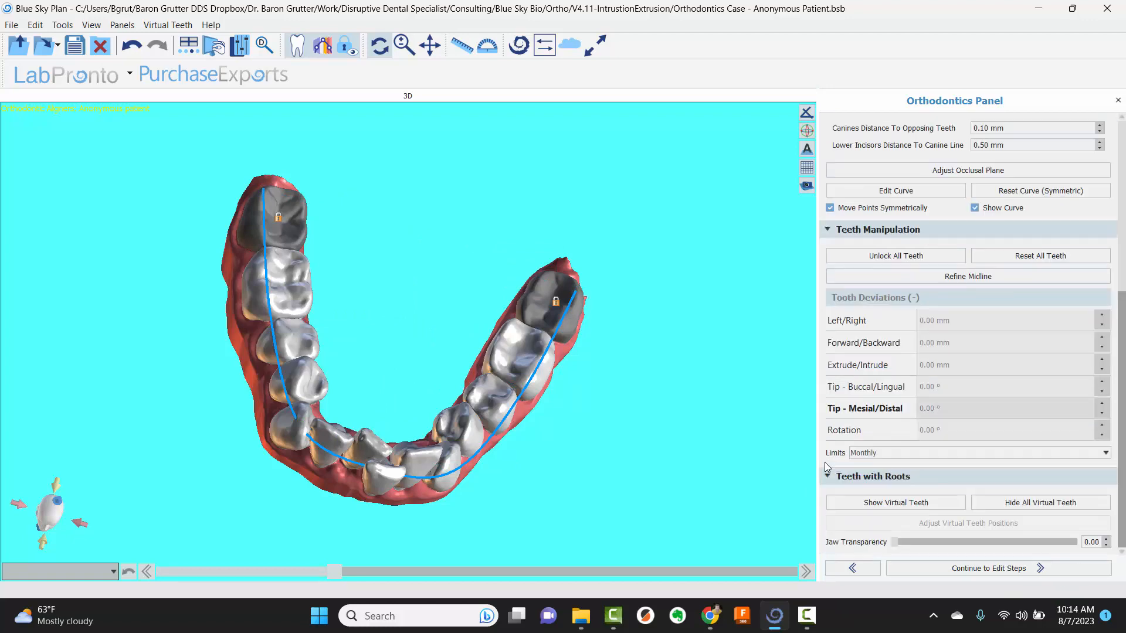
scroll(827, 467, "up", 8)
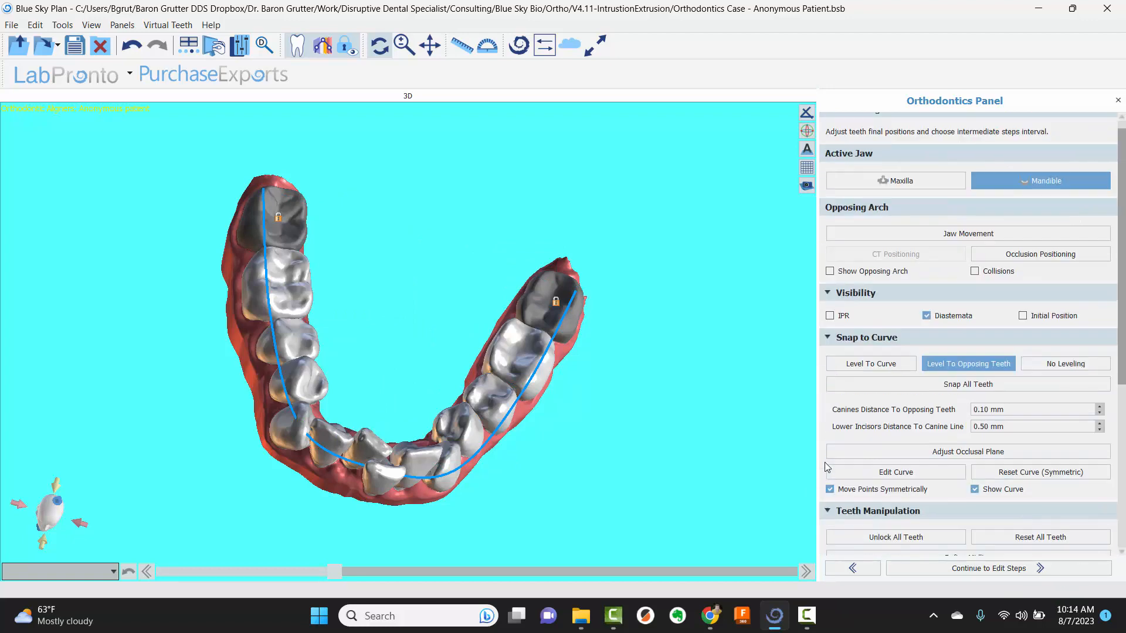
scroll(827, 467, "down", 1)
left_click_drag(469, 325, 371, 276)
left_click_drag(442, 353, 404, 315)
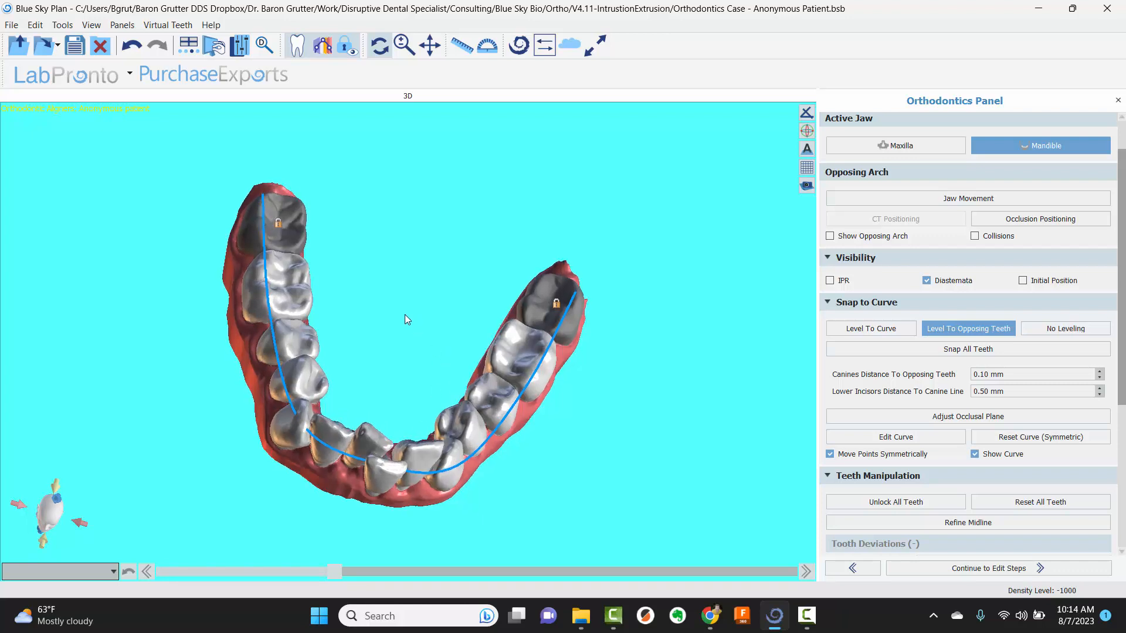
Review the tooth movement settings in the Orthodontics preferences, including IPR limits and curve distances, and cancel the preferences
left_click(61, 27)
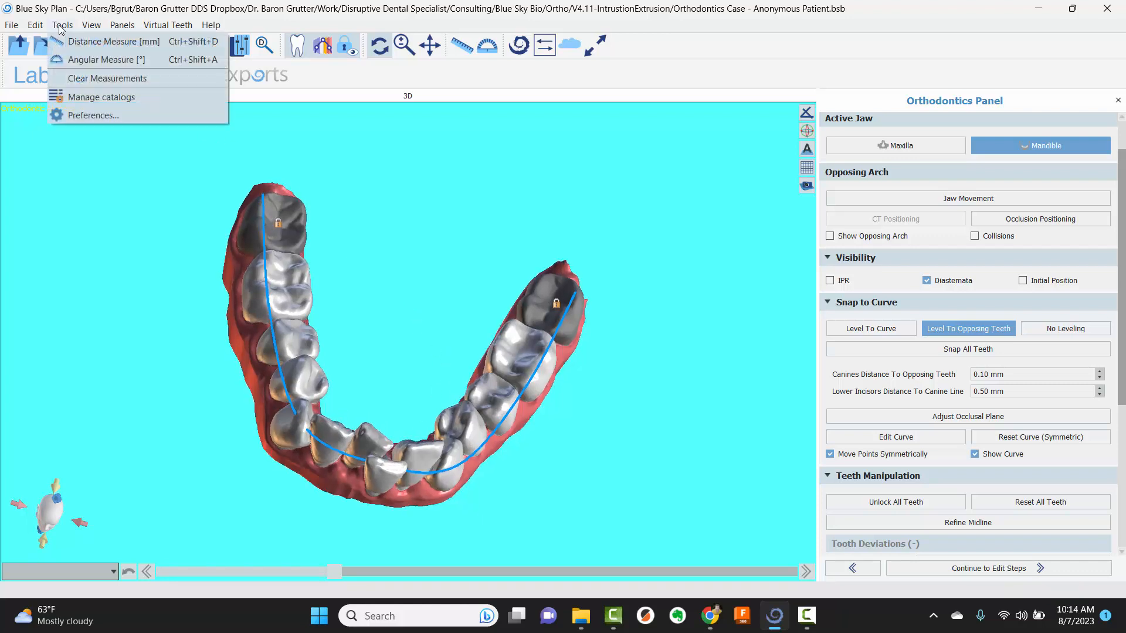
left_click(101, 116)
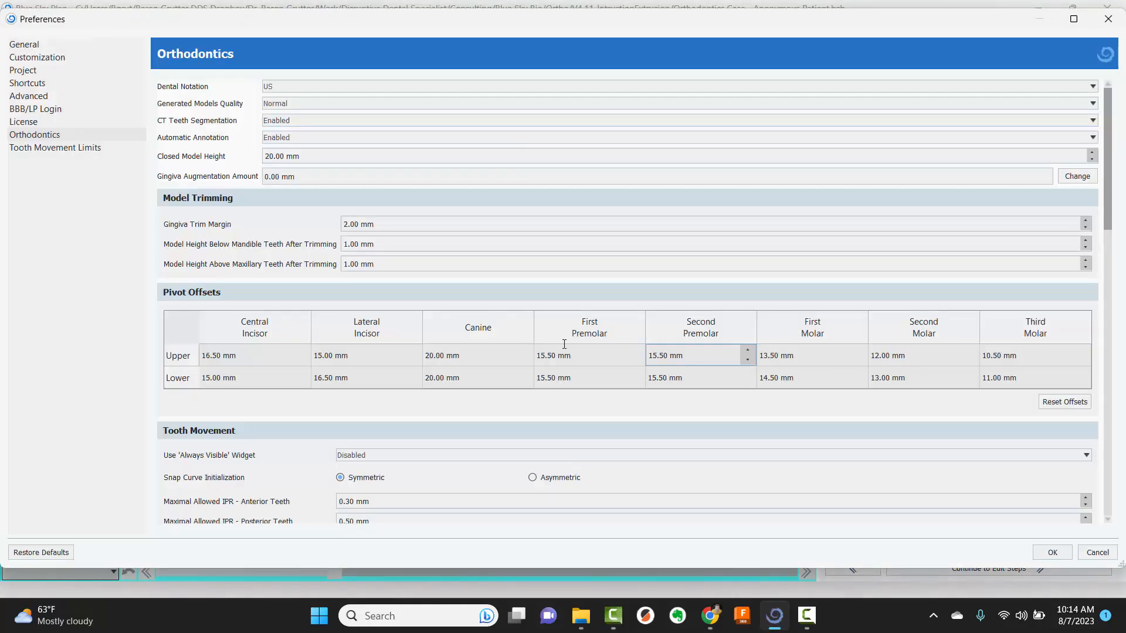
scroll(293, 469, "down", 5)
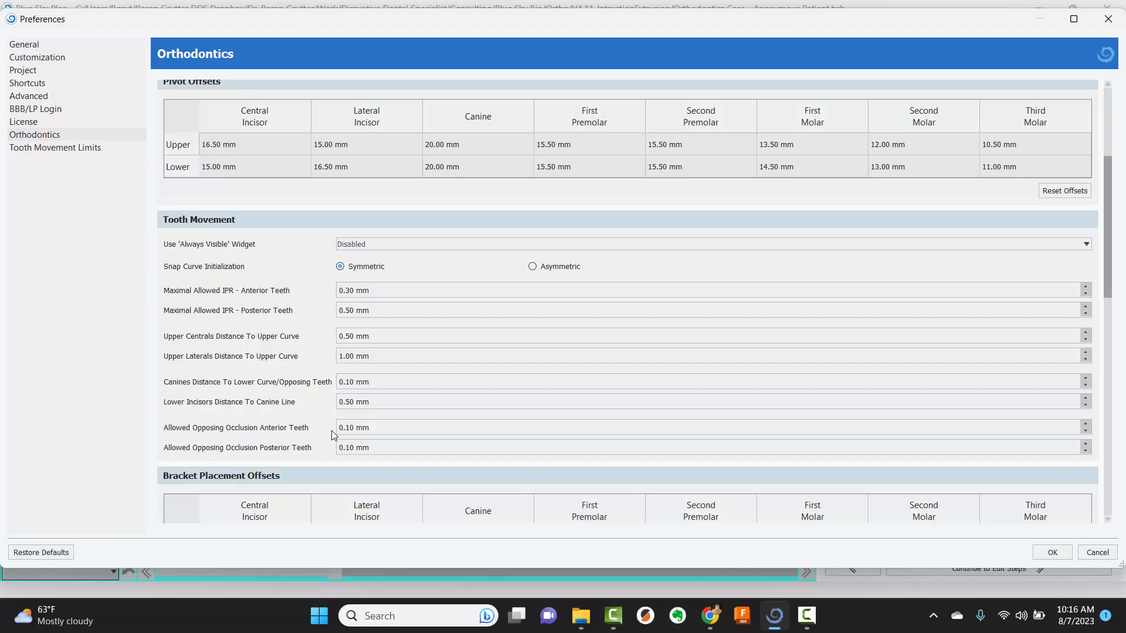
left_click(1094, 551)
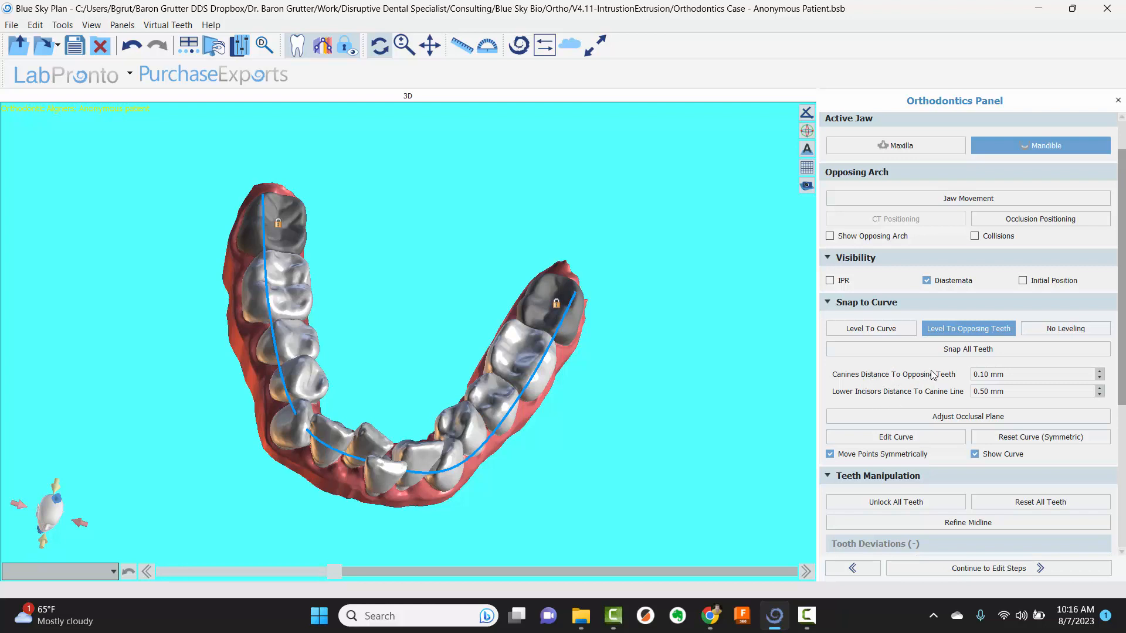
Make the maxilla the active jaw and view the upper arch and its curve from the occlusal, front and side directions
left_click(863, 146)
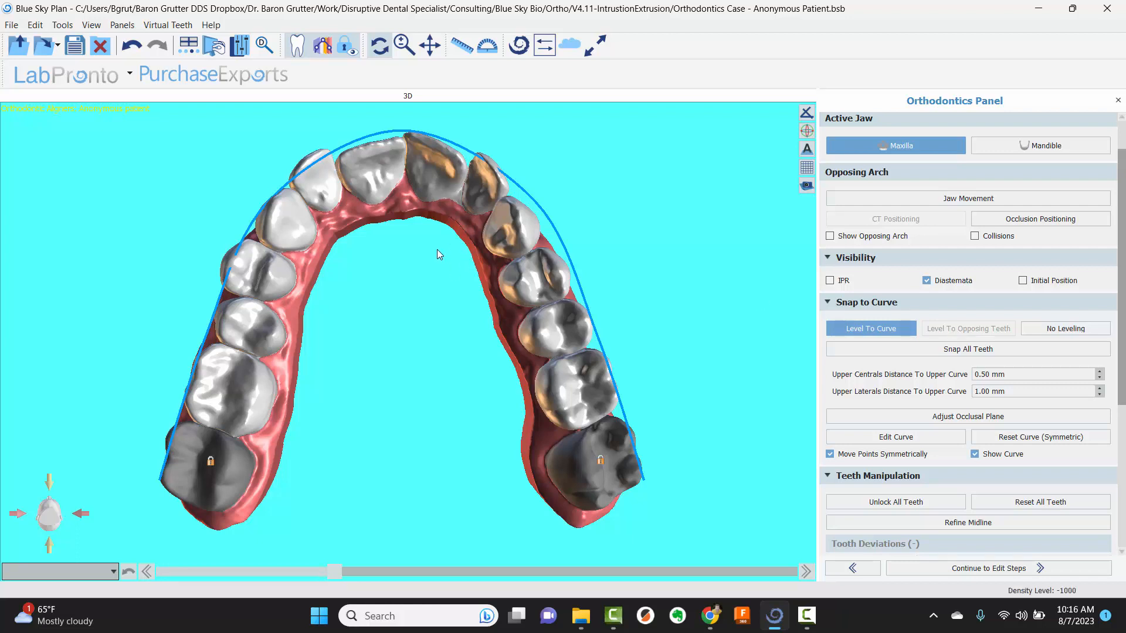
left_click_drag(436, 249, 423, 462)
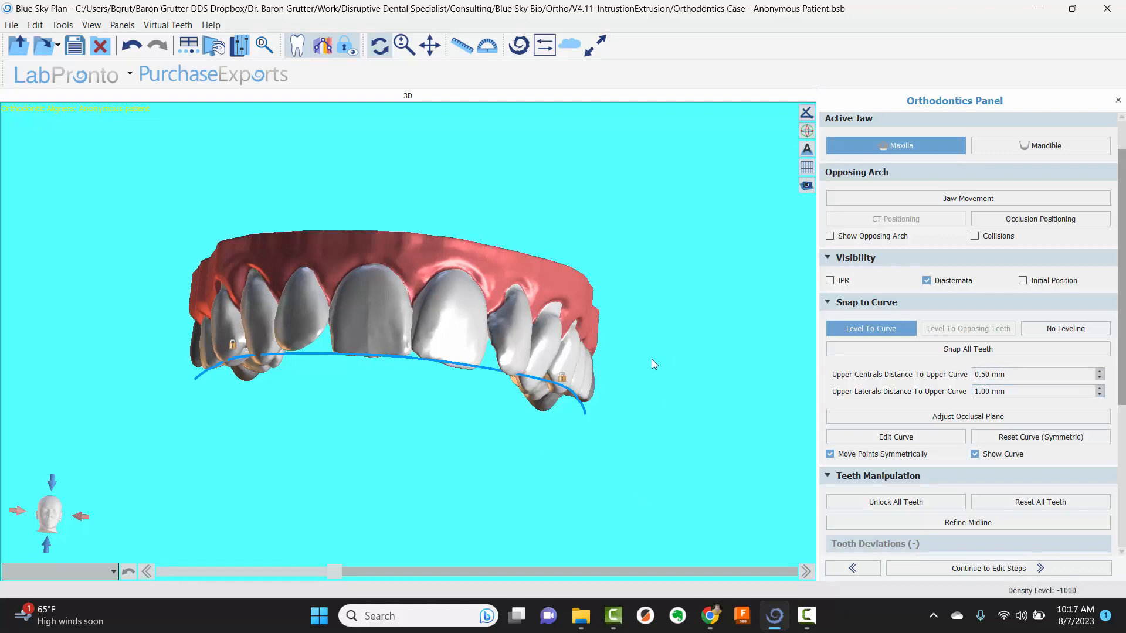
left_click_drag(649, 508, 532, 370)
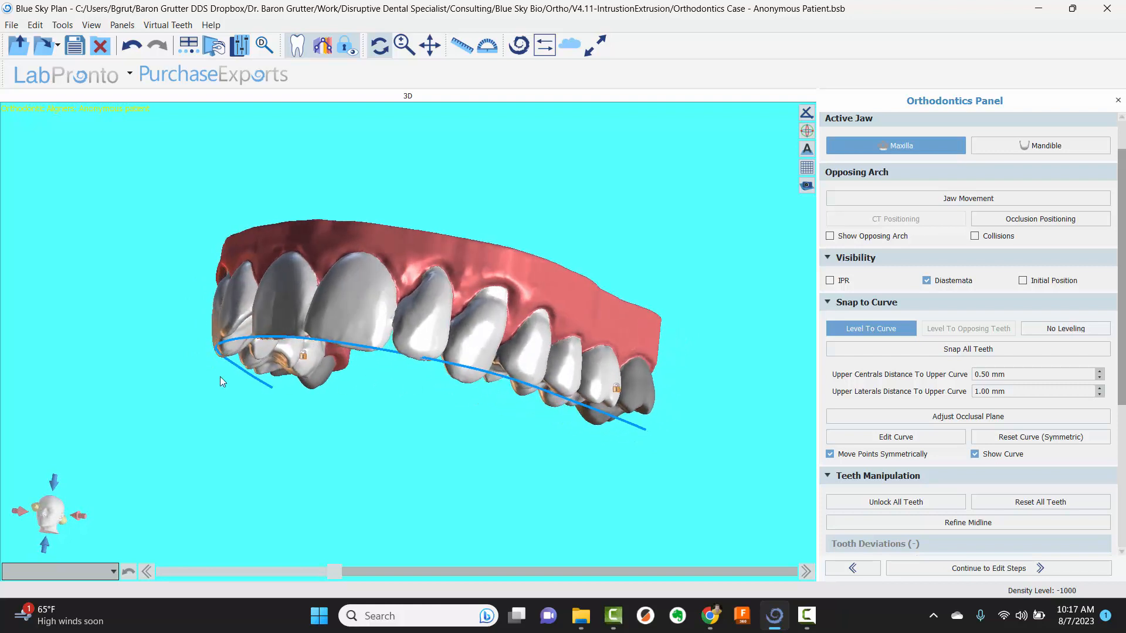
left_click_drag(153, 357, 391, 255)
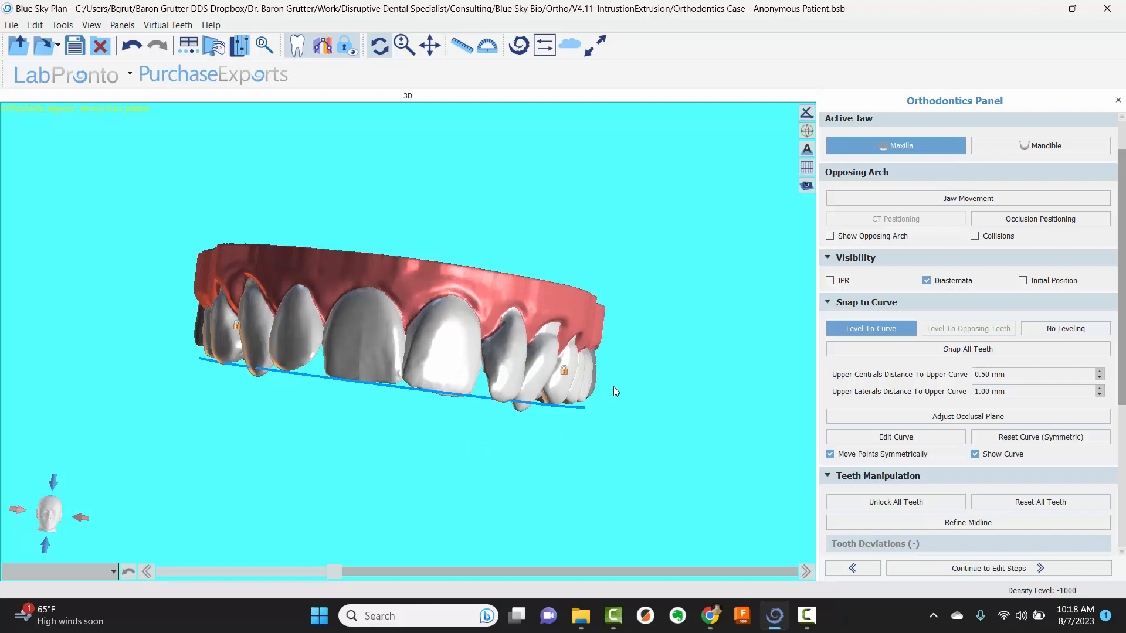
Examine the upper curve's height against the incisal edges and cusps from the front and side
left_click_drag(636, 355, 523, 382)
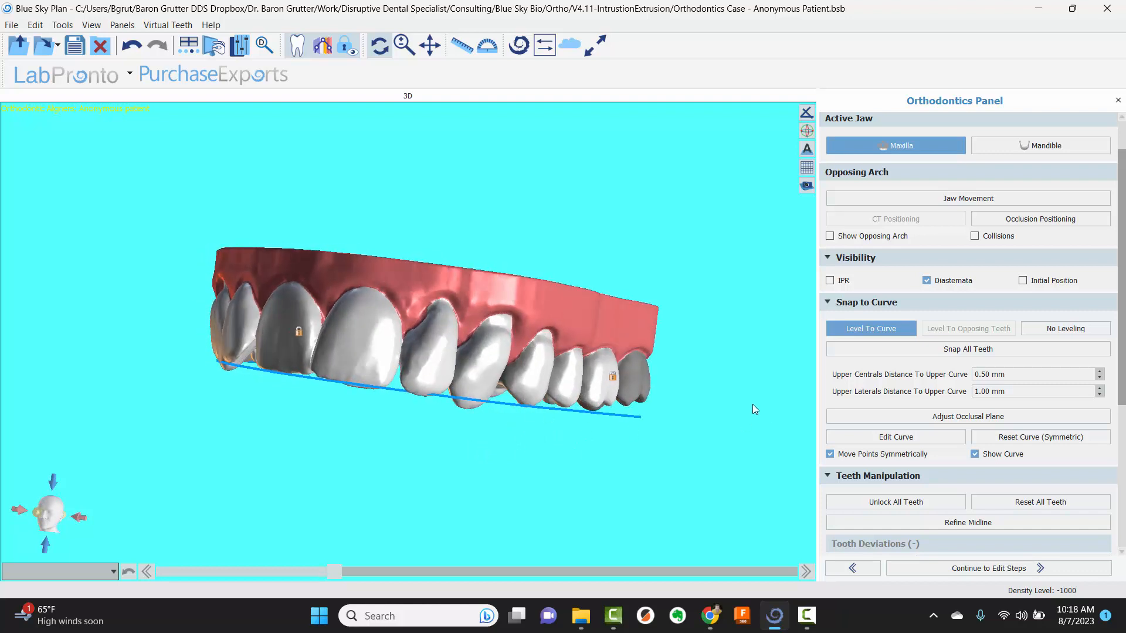
left_click_drag(751, 409, 489, 426)
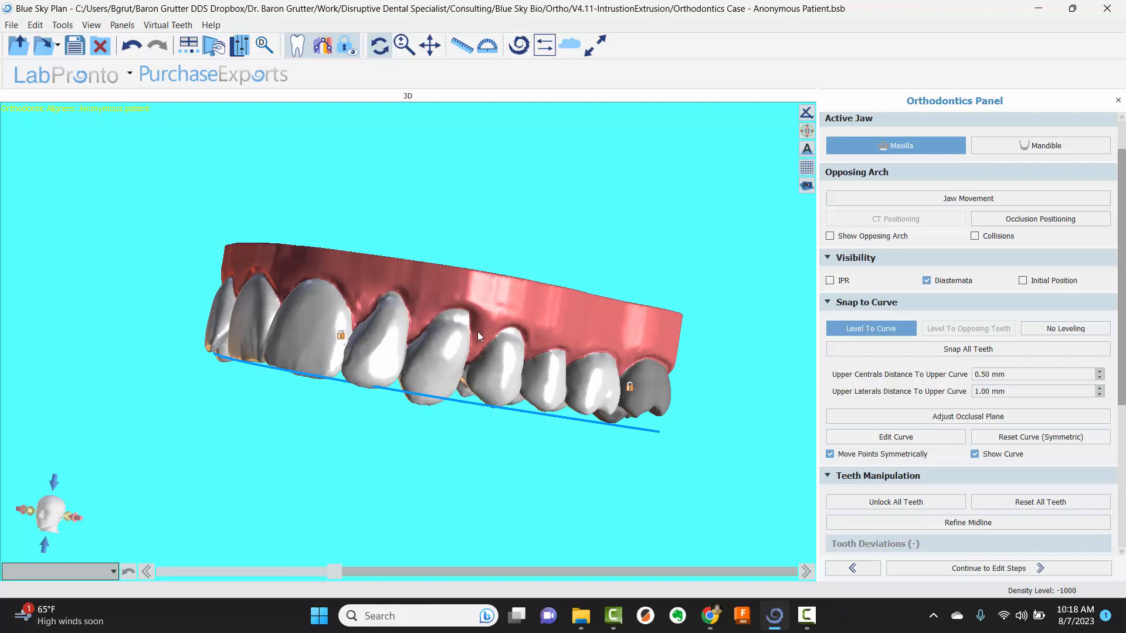
left_click_drag(177, 385, 374, 426)
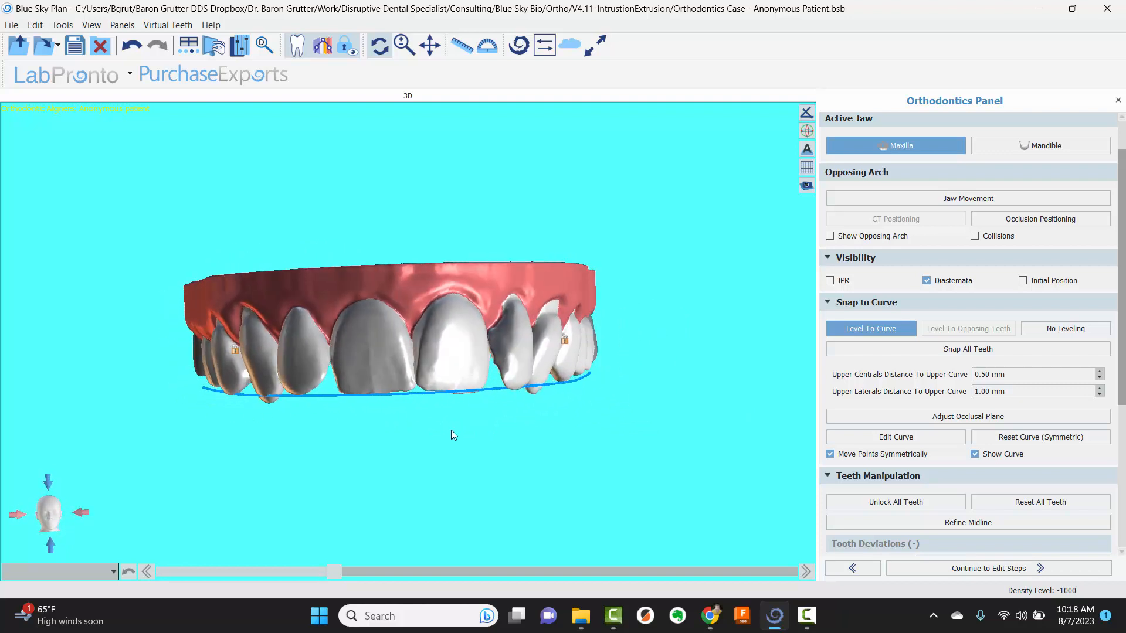
left_click_drag(452, 433, 440, 446)
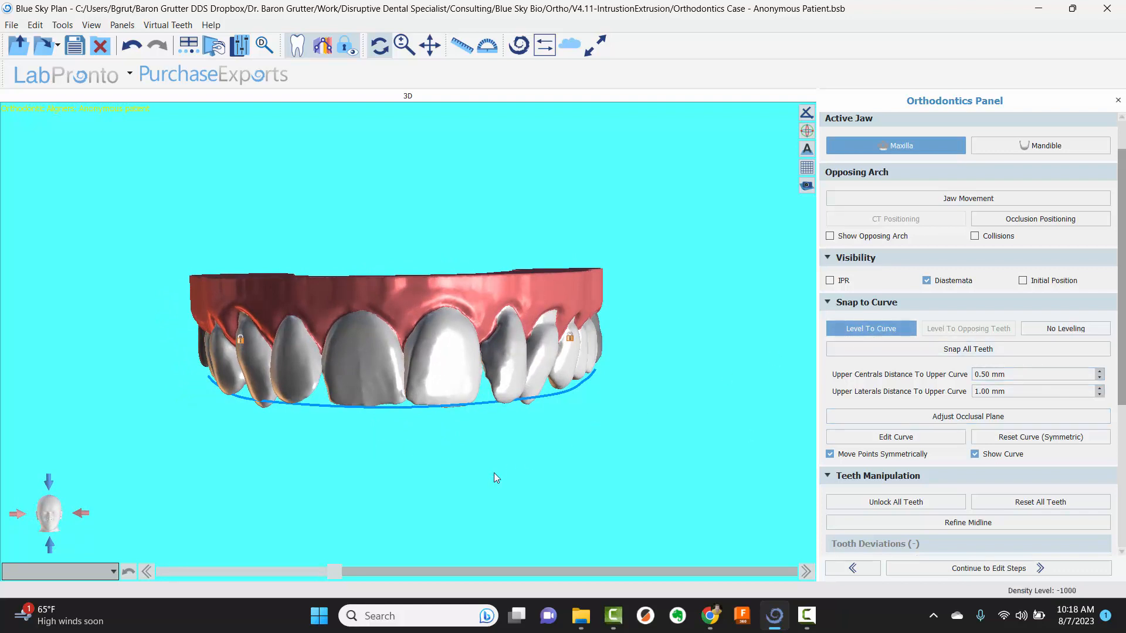
left_click_drag(427, 487, 429, 462)
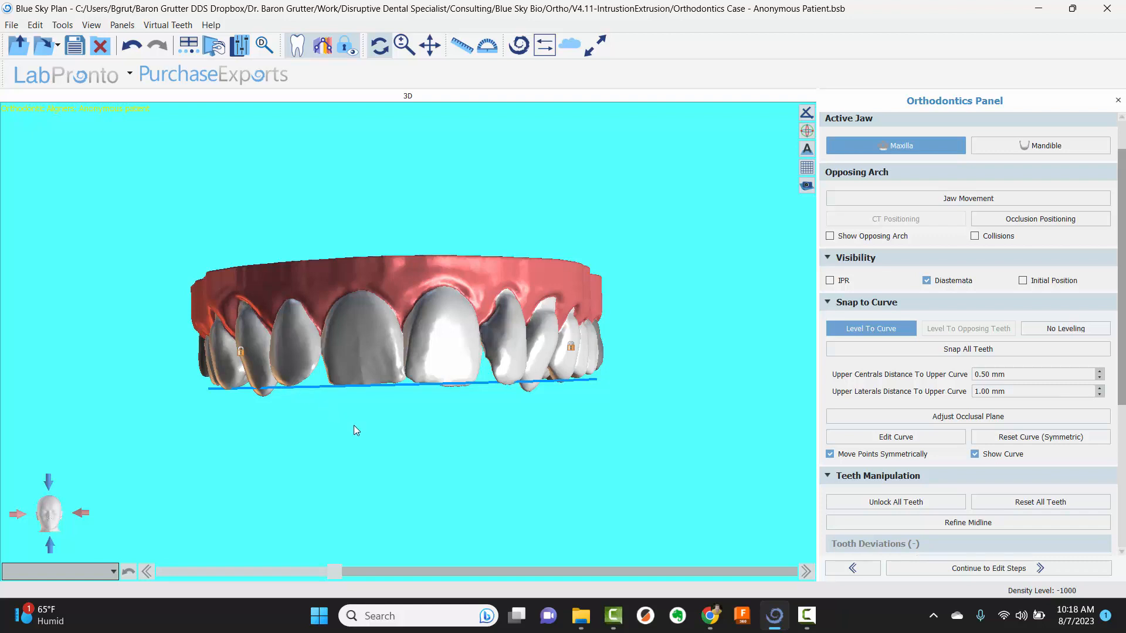
left_click_drag(353, 430, 417, 453)
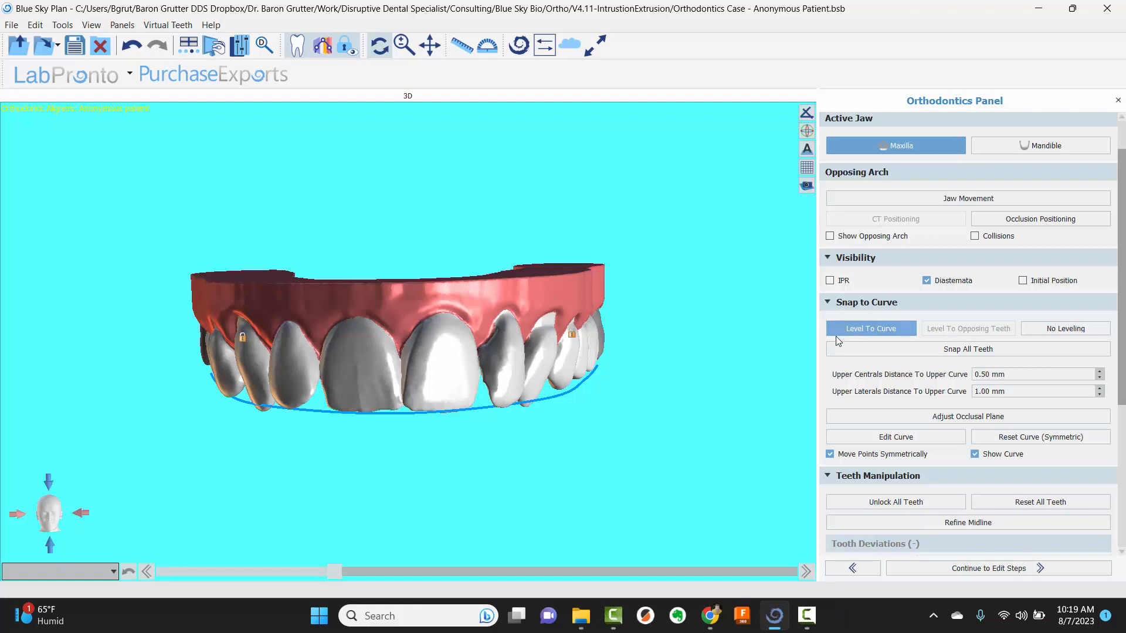
left_click_drag(733, 357, 730, 355)
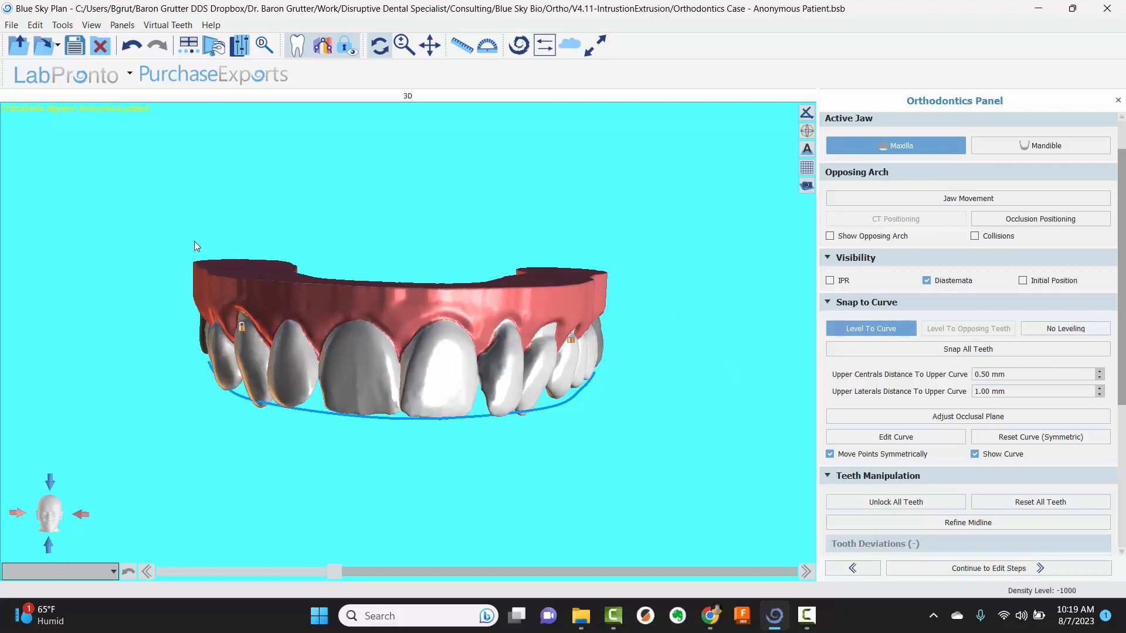
left_click_drag(194, 242, 242, 244)
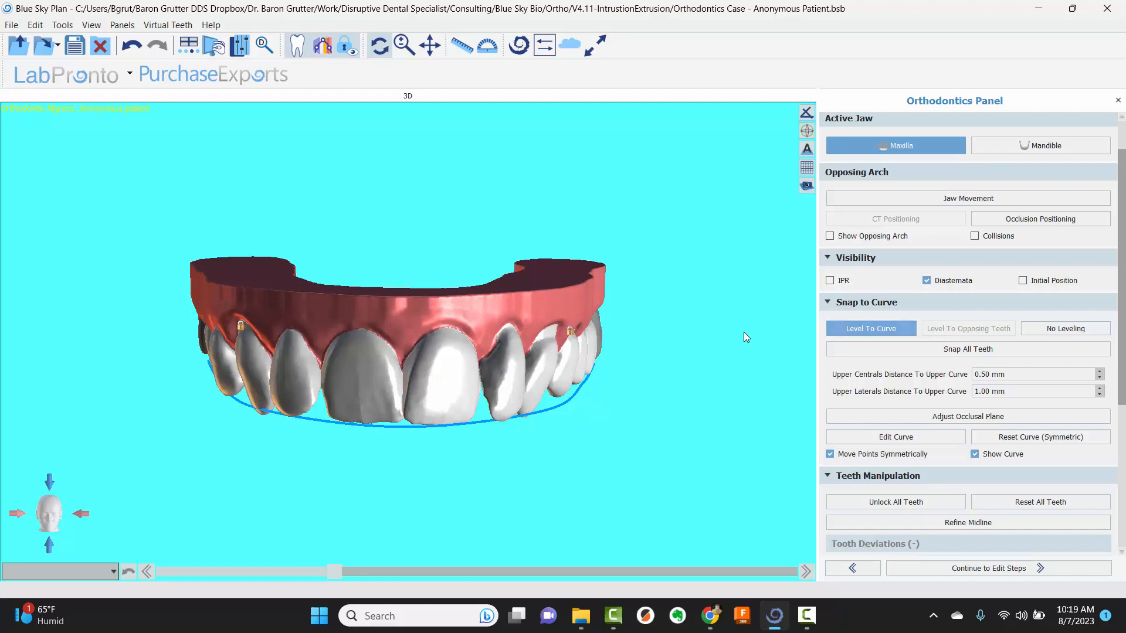
left_click_drag(276, 244, 530, 247)
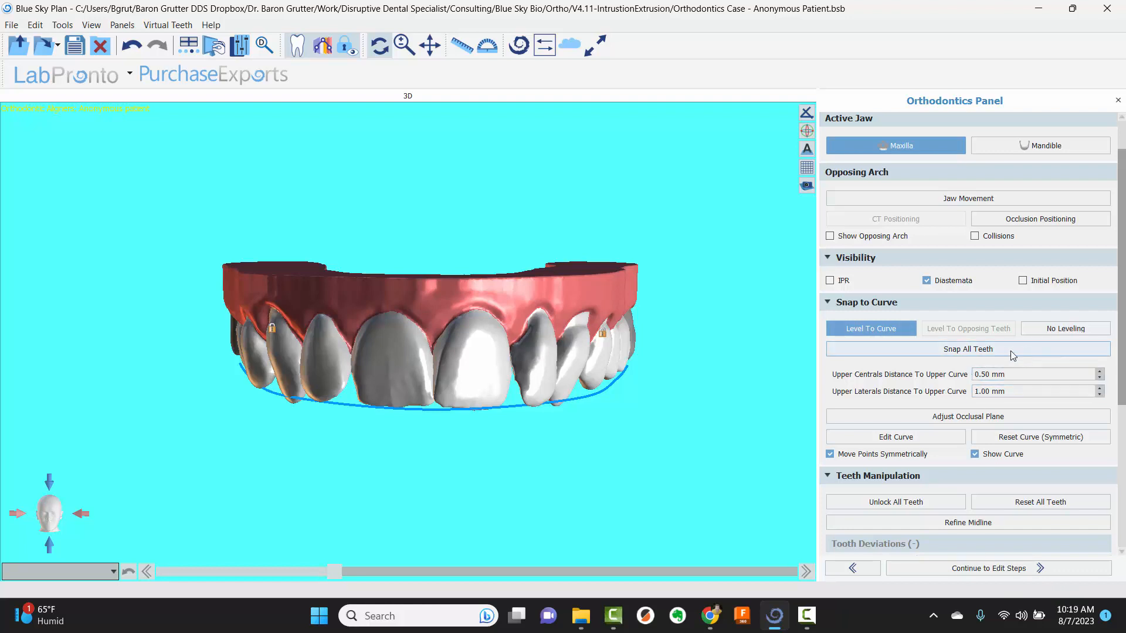
left_click_drag(356, 407, 477, 445)
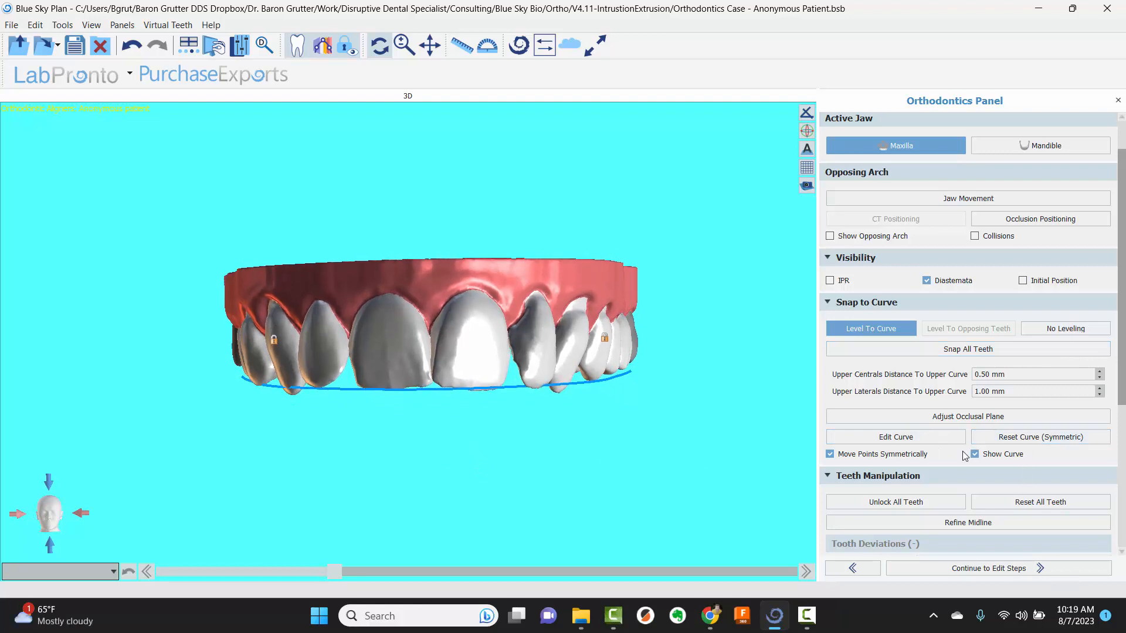
Snap all upper teeth to the curve with Level To Curve and inspect the central and lateral incisors and canines from front and side
left_click(947, 351)
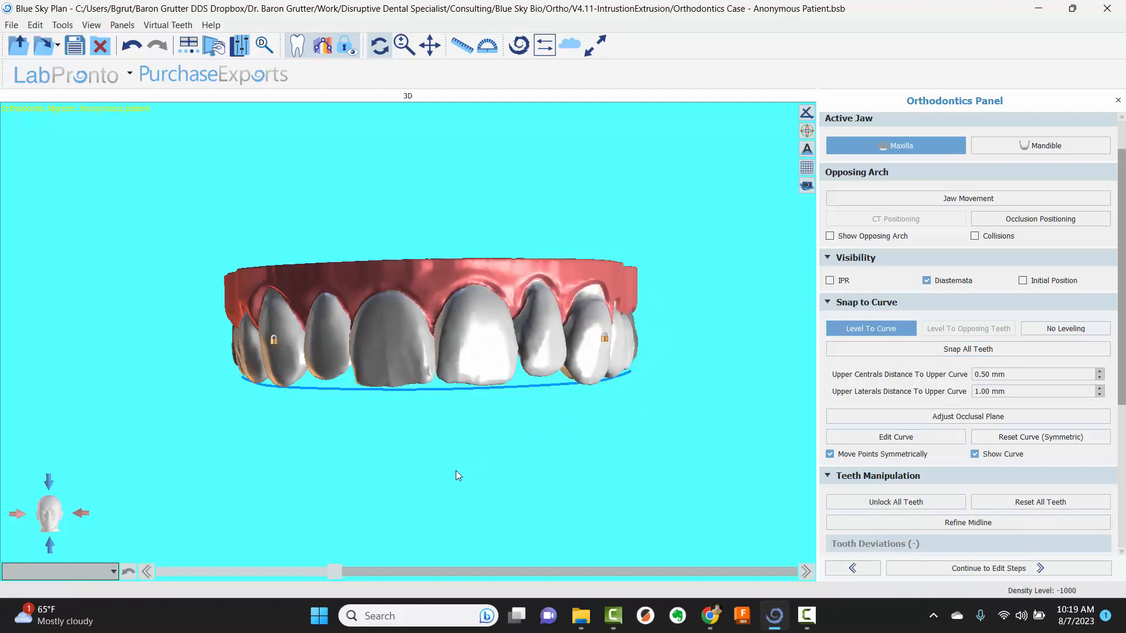
left_click_drag(455, 471, 420, 488)
left_click_drag(768, 433, 610, 407)
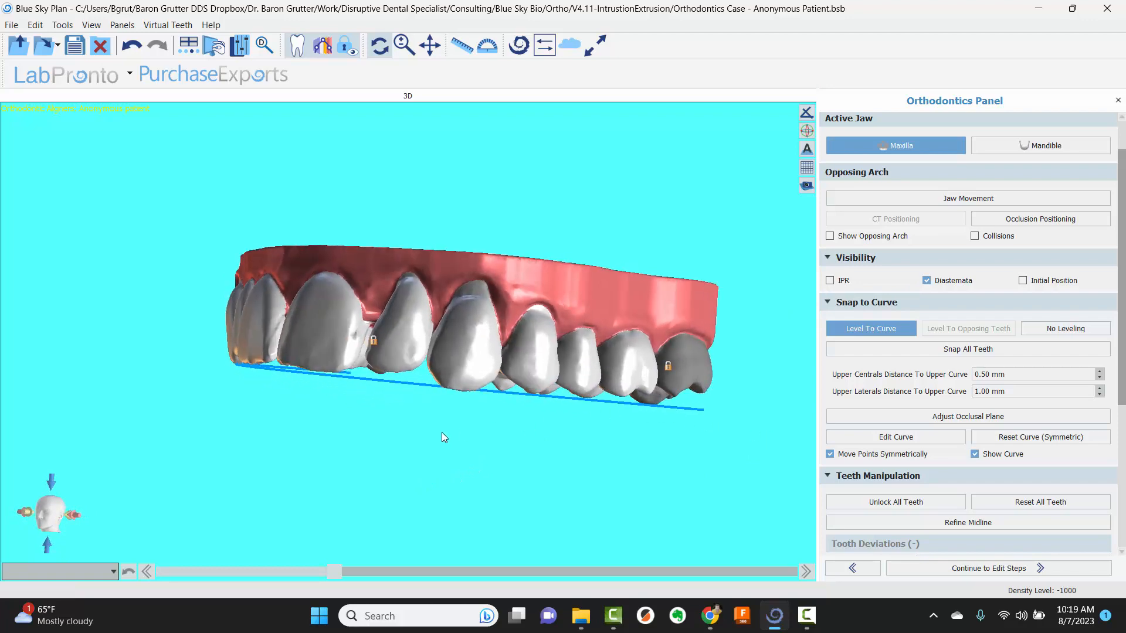
left_click_drag(442, 437, 409, 339)
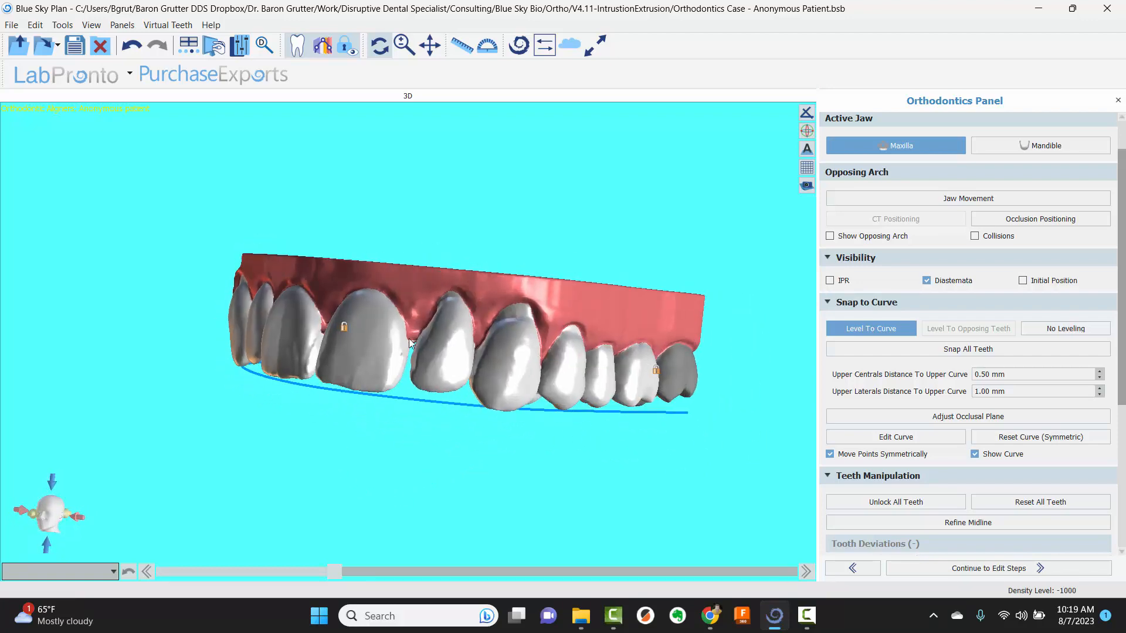
left_click_drag(307, 437, 519, 425)
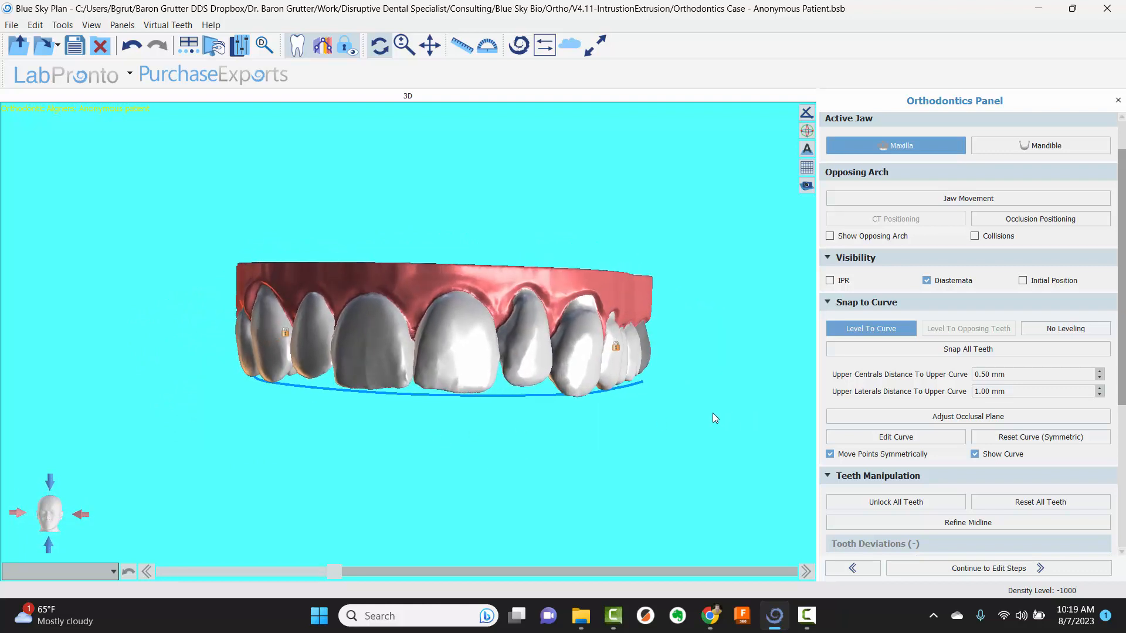
left_click_drag(715, 418, 678, 409)
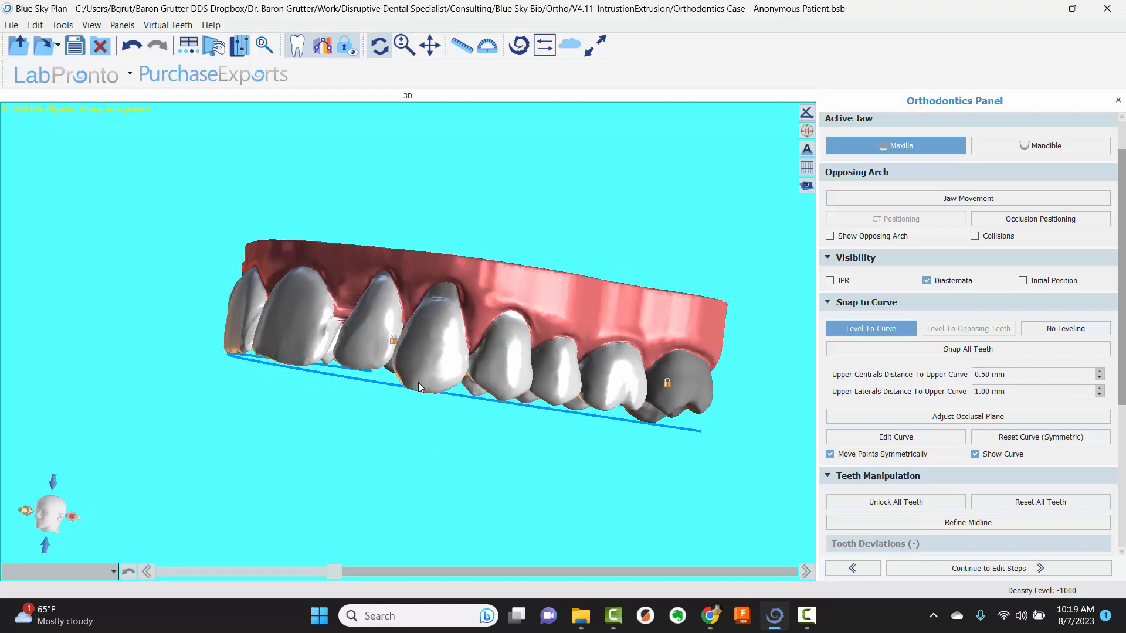
left_click_drag(276, 385, 386, 252)
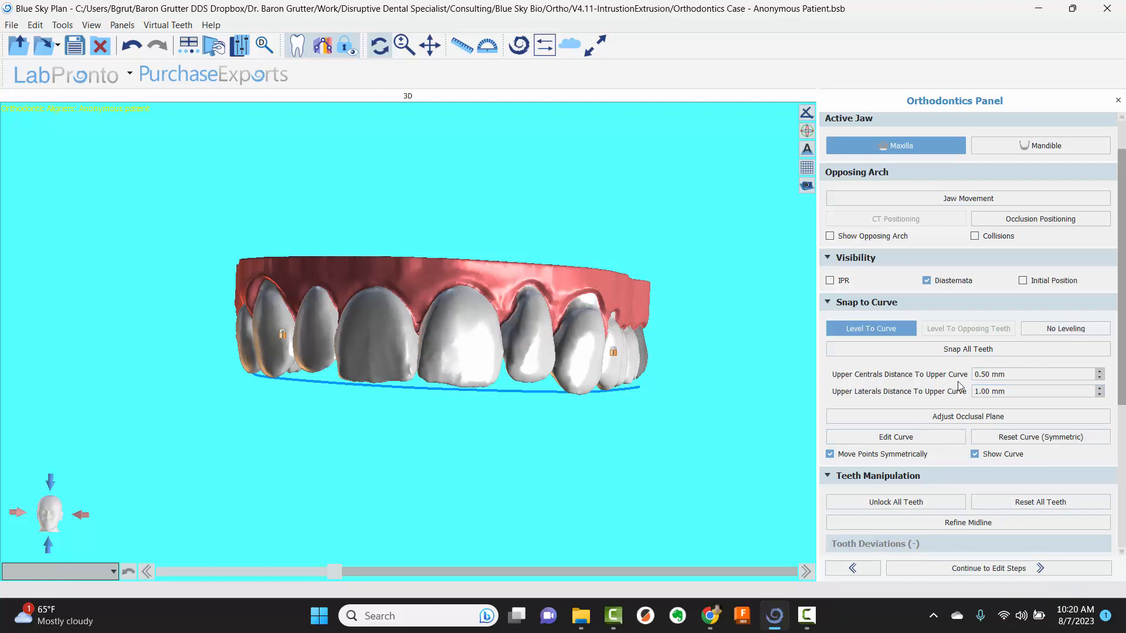
Set the upper centrals' distance to the upper curve to 0.00 mm and snap all teeth again
left_click(1098, 378)
left_click(1099, 378)
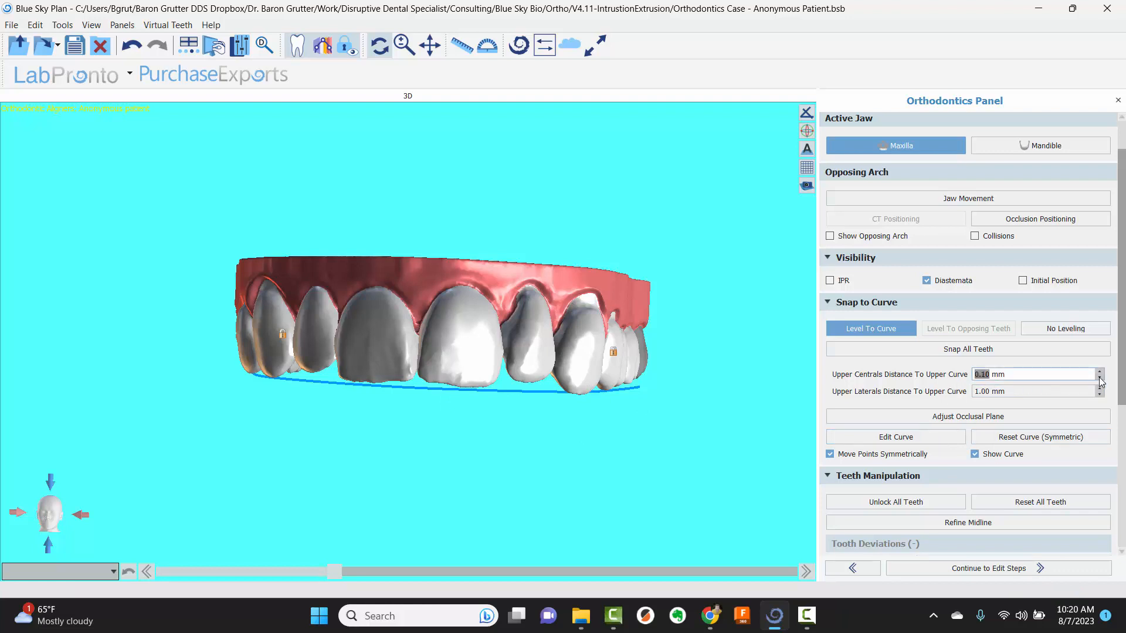
left_click(1099, 380)
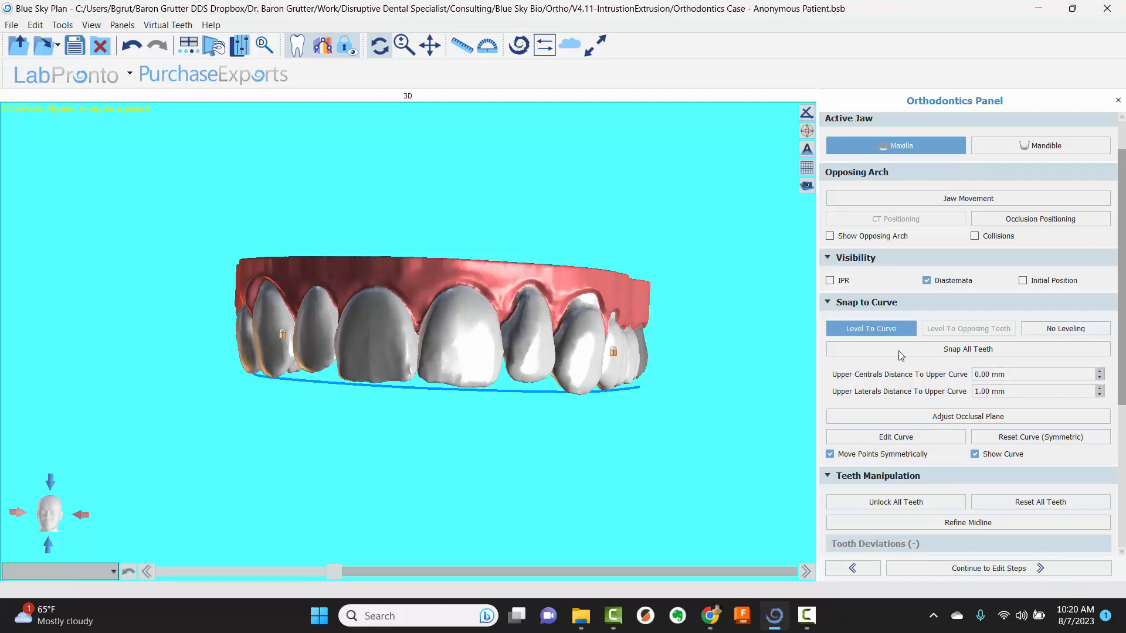
left_click(934, 352)
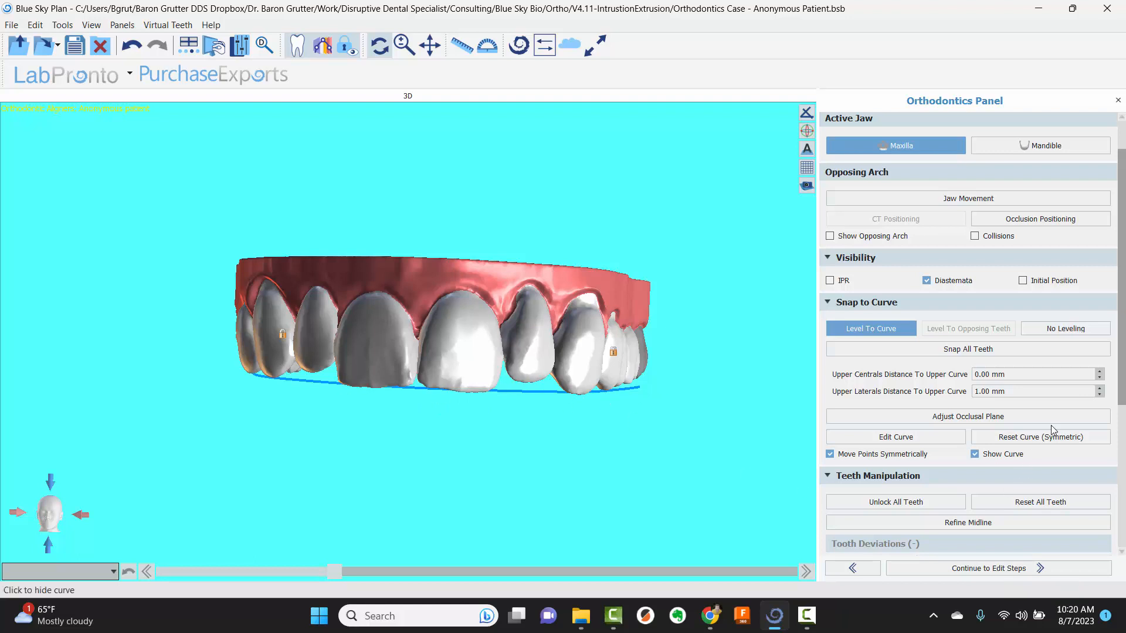
Set the upper laterals' distance to the upper curve to 0.20 mm, snap all teeth, and view the arch from the front
left_click(1099, 394)
left_click(1100, 394)
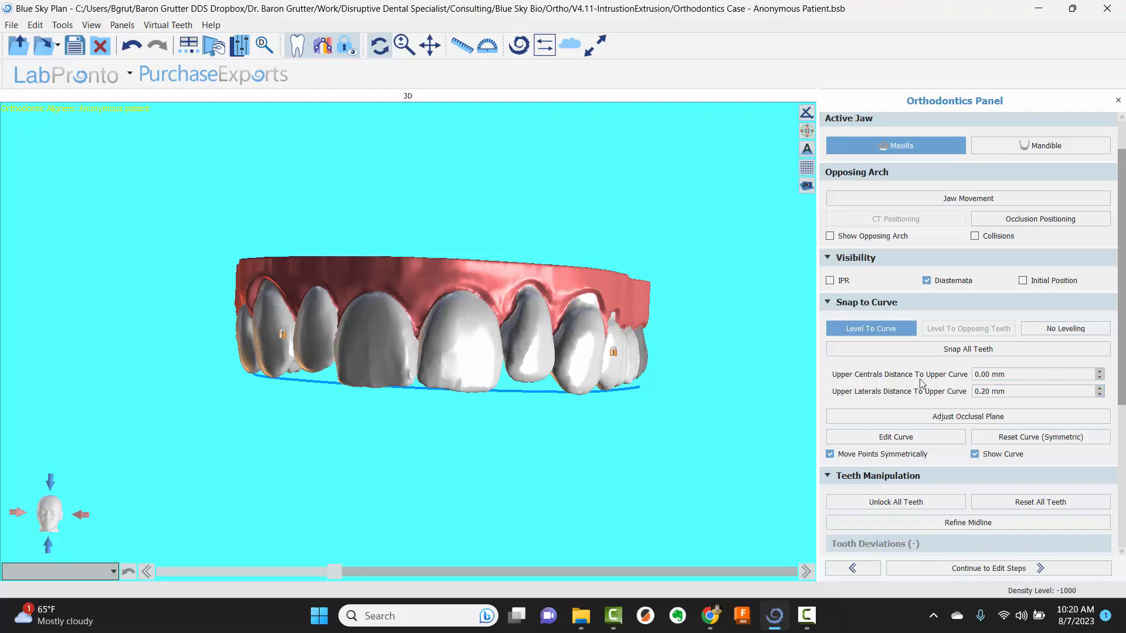
left_click(938, 350)
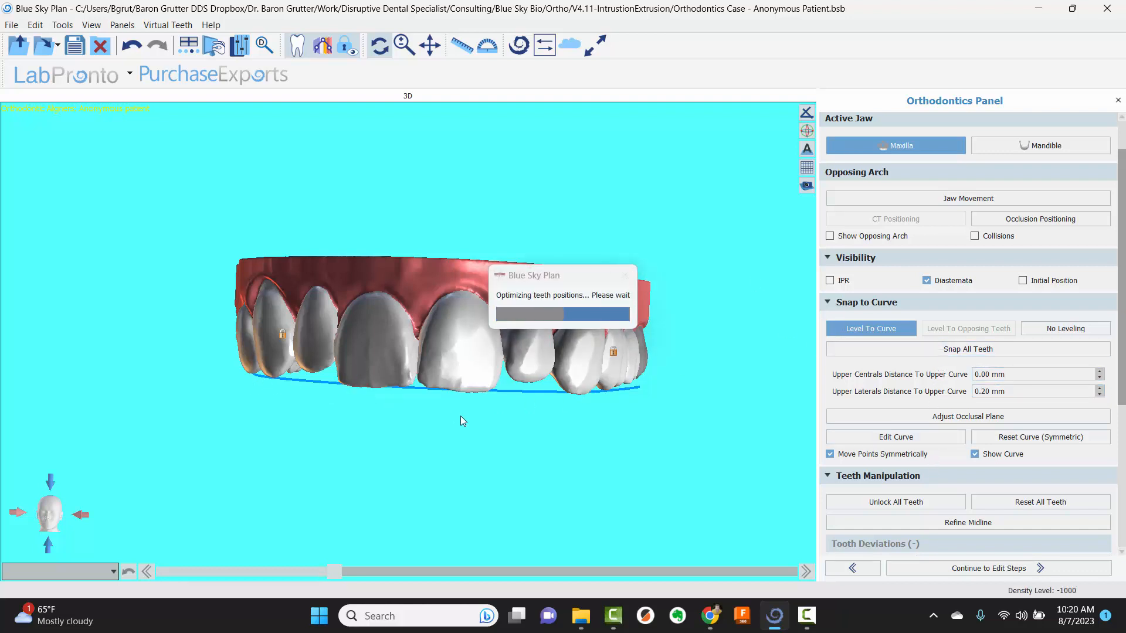
left_click_drag(488, 473, 387, 452)
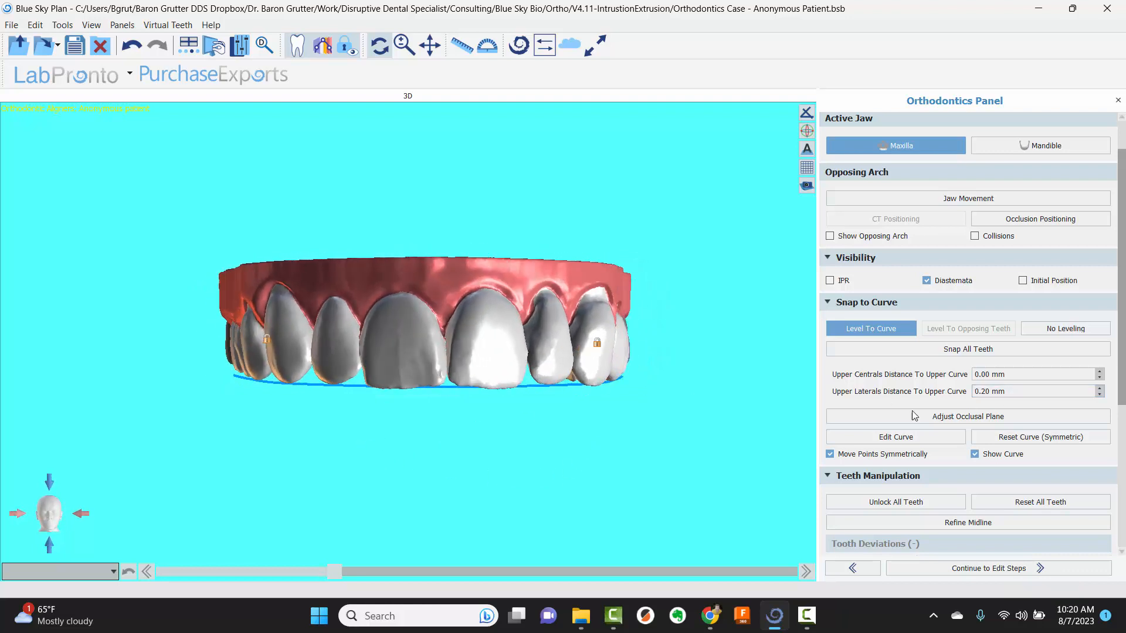
Hide the upper curve, set the upper laterals' distance to 0.40 mm, and snap all teeth again
left_click(975, 454)
left_click_drag(502, 428, 541, 385)
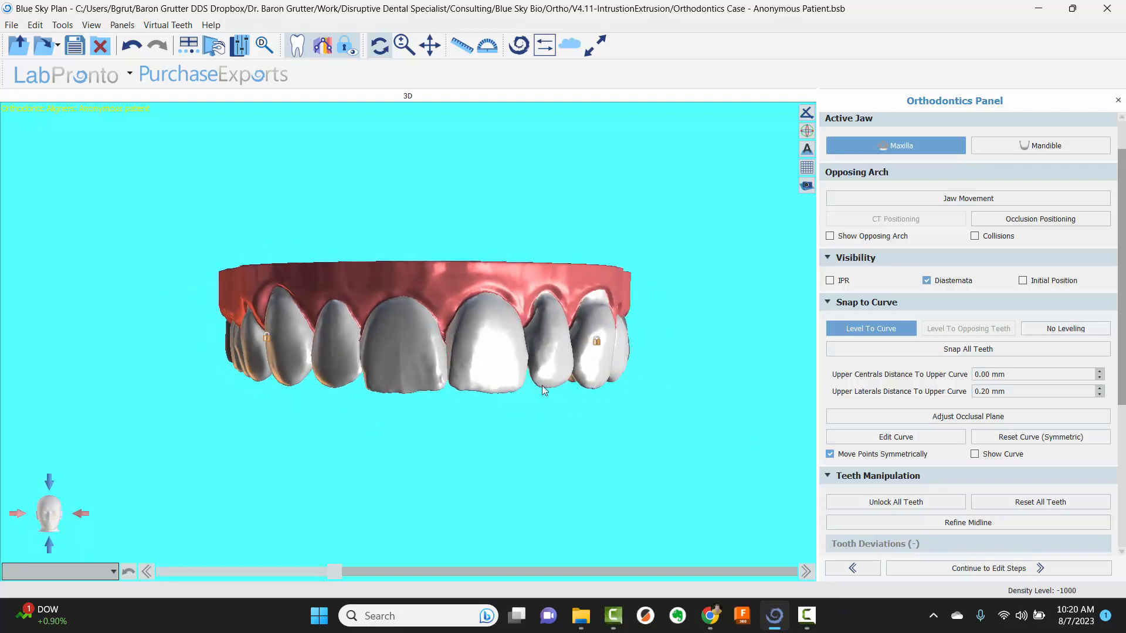
left_click(1100, 395)
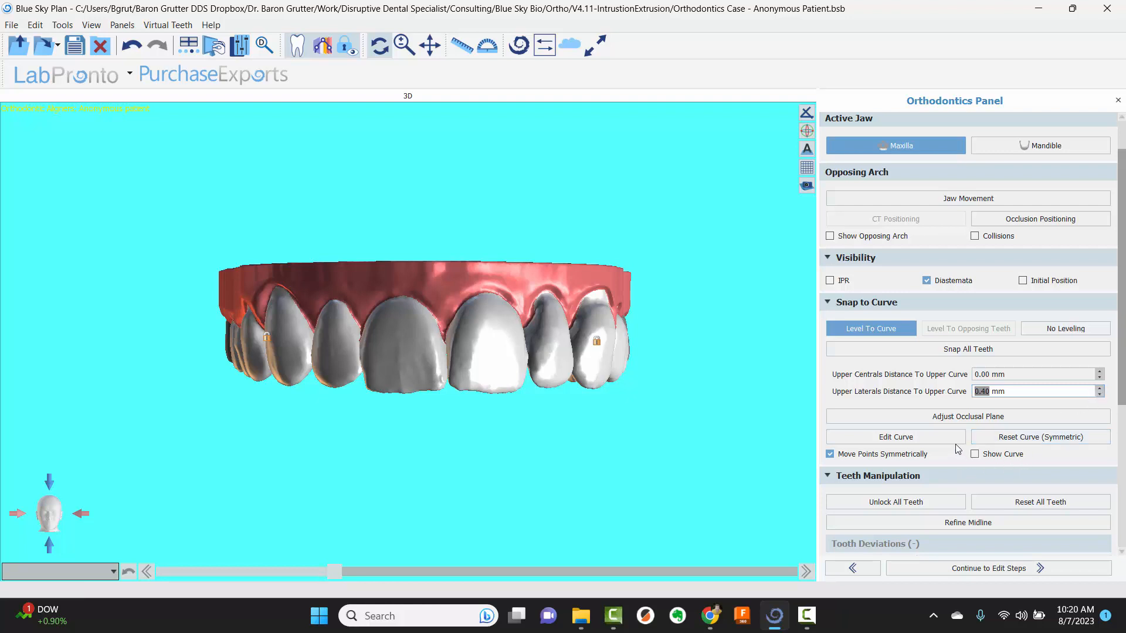
left_click(953, 352)
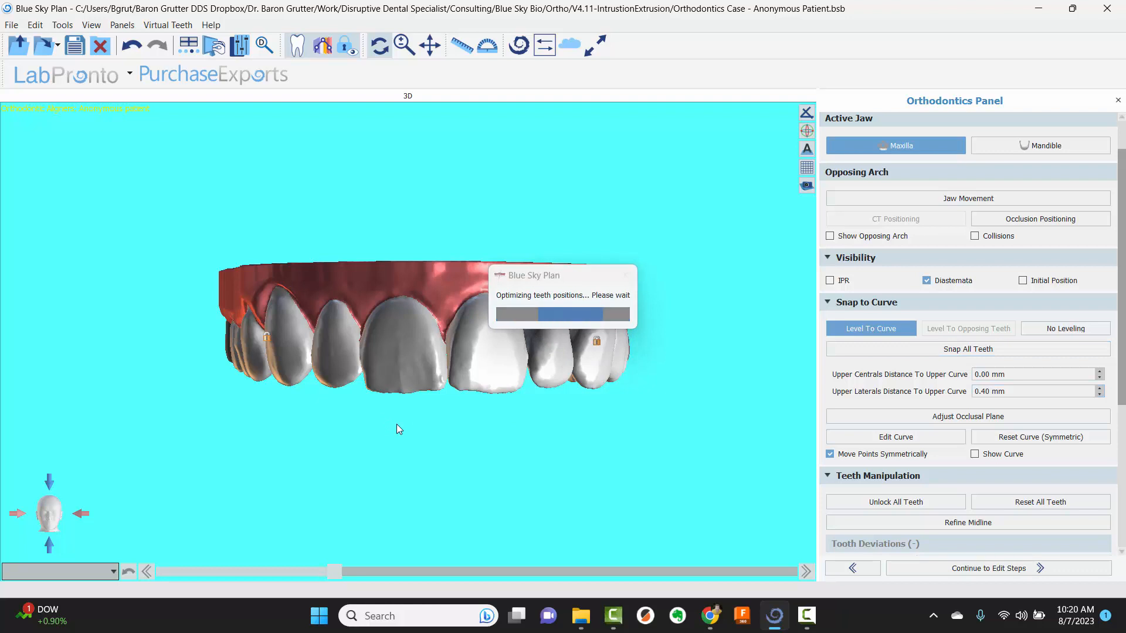
Examine the alignment and leveling of the snapped upper teeth from the side, occlusal and front views
left_click_drag(428, 429, 476, 378)
left_click_drag(684, 343, 453, 319)
left_click_drag(411, 400, 352, 381)
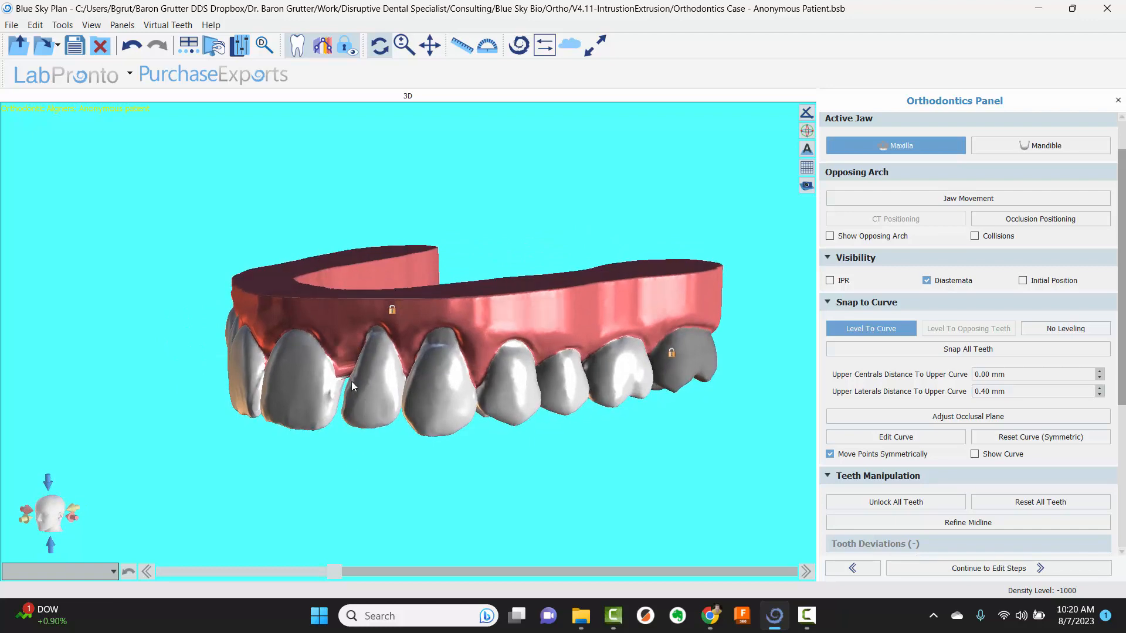
left_click_drag(213, 439, 436, 273)
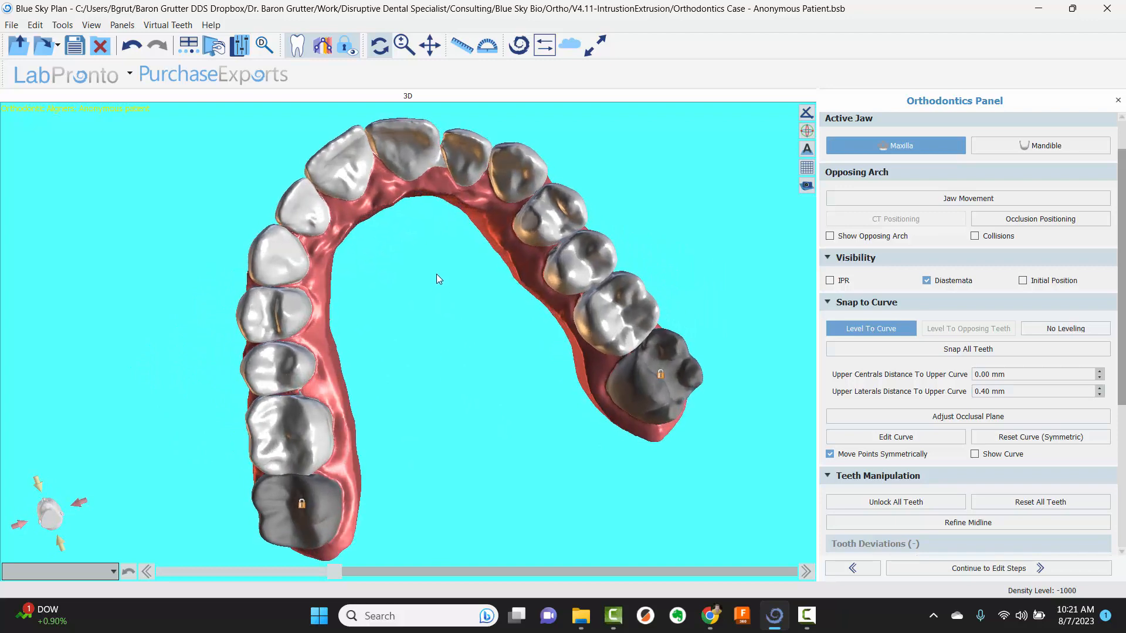
left_click_drag(444, 330, 446, 476)
left_click_drag(649, 398, 336, 423)
left_click_drag(557, 415, 562, 429)
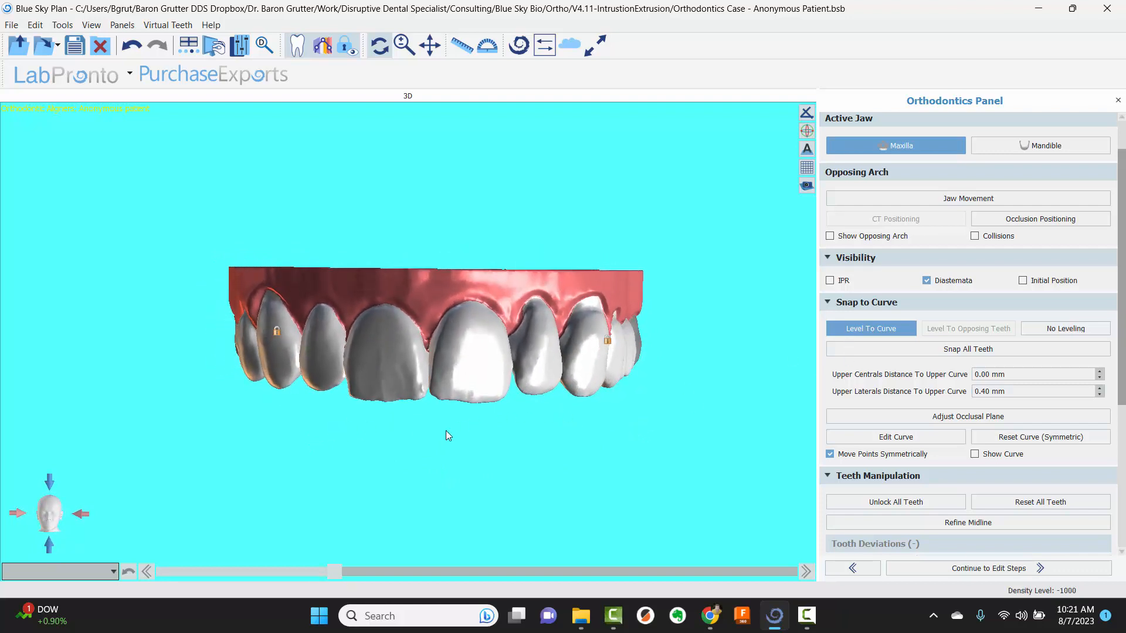
mouse_move(446, 431)
left_mouse_down()
mouse_move(432, 425)
mouse_move(438, 412)
left_mouse_up()
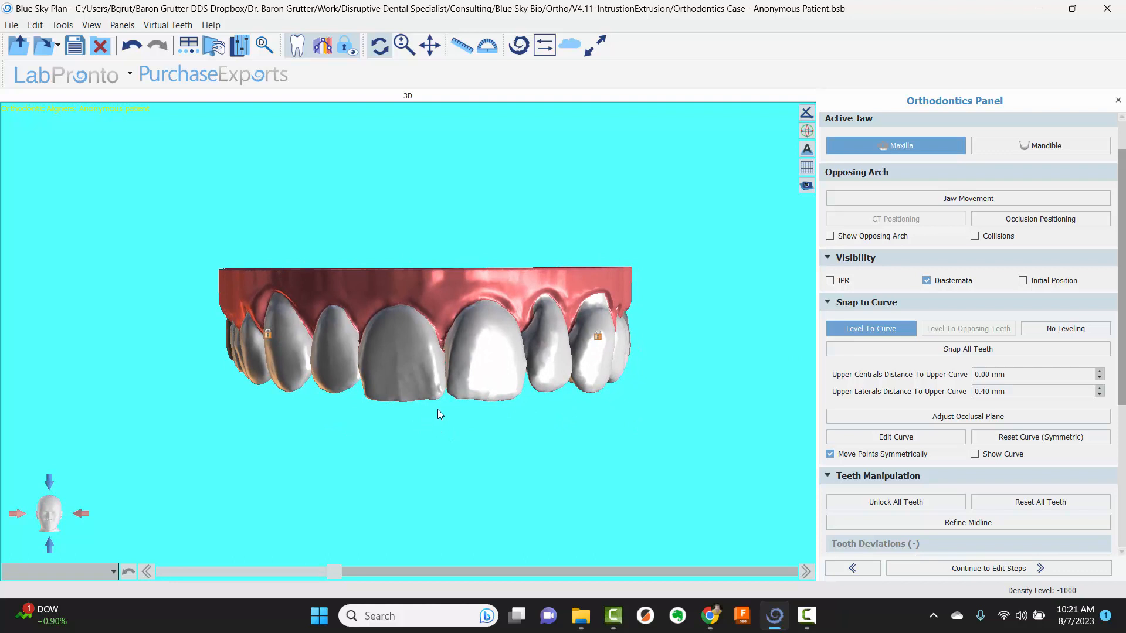
Make the mandible the active jaw and view the lower arch with its curve from the occlusal side
left_click(1021, 148)
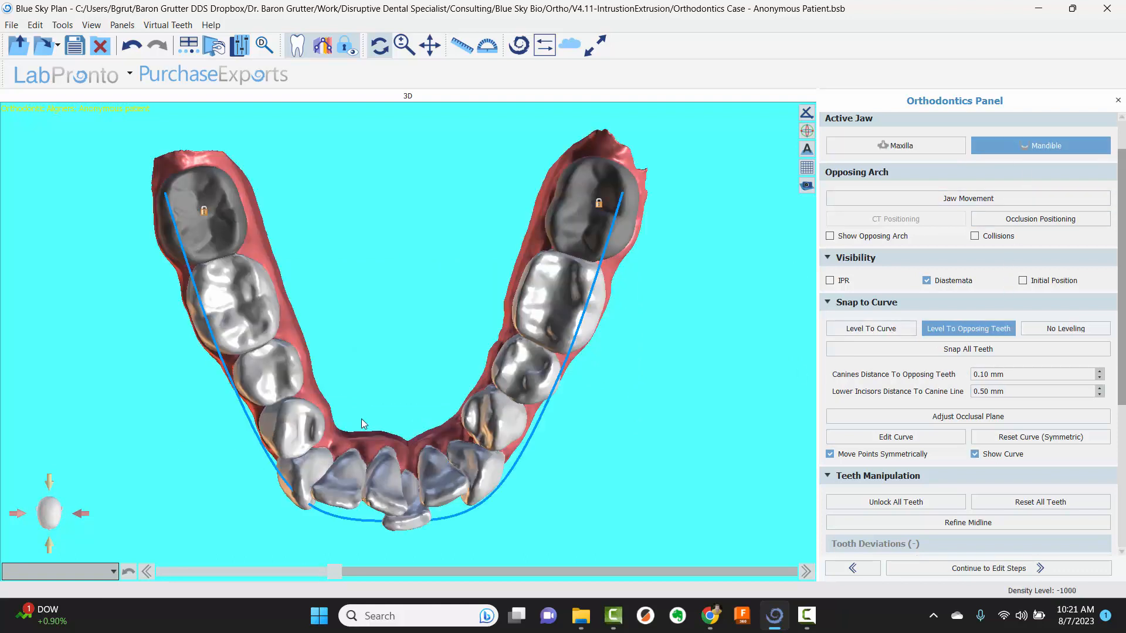
left_click_drag(375, 363, 416, 245)
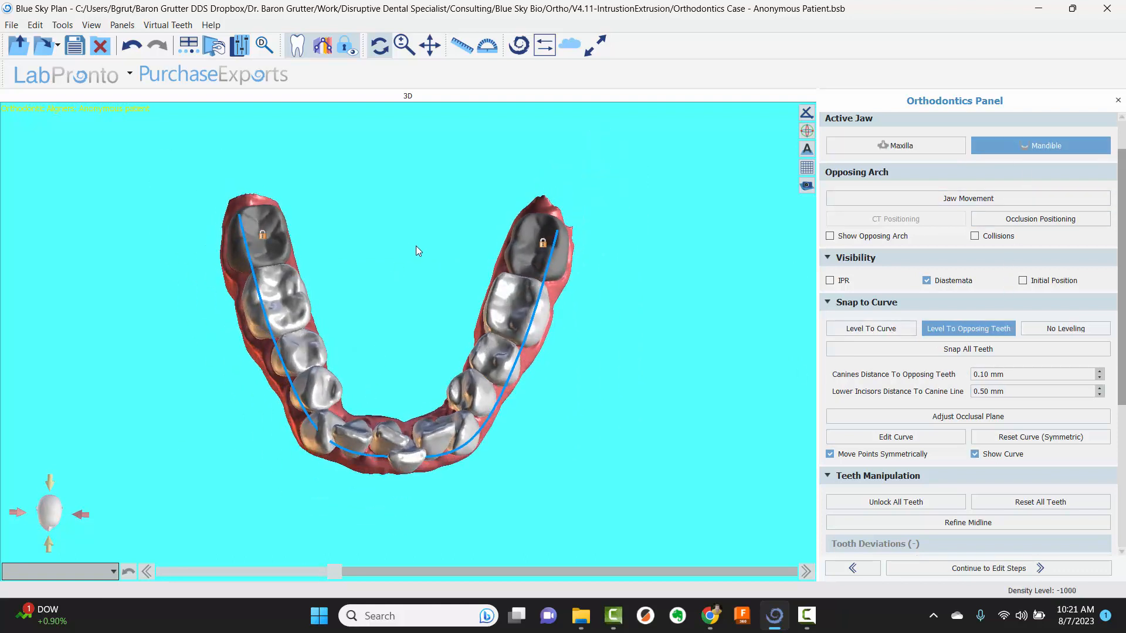
Level the mandible to the opposing teeth and snap all lower teeth to the curve
left_click(945, 333)
left_click_drag(399, 491, 413, 246)
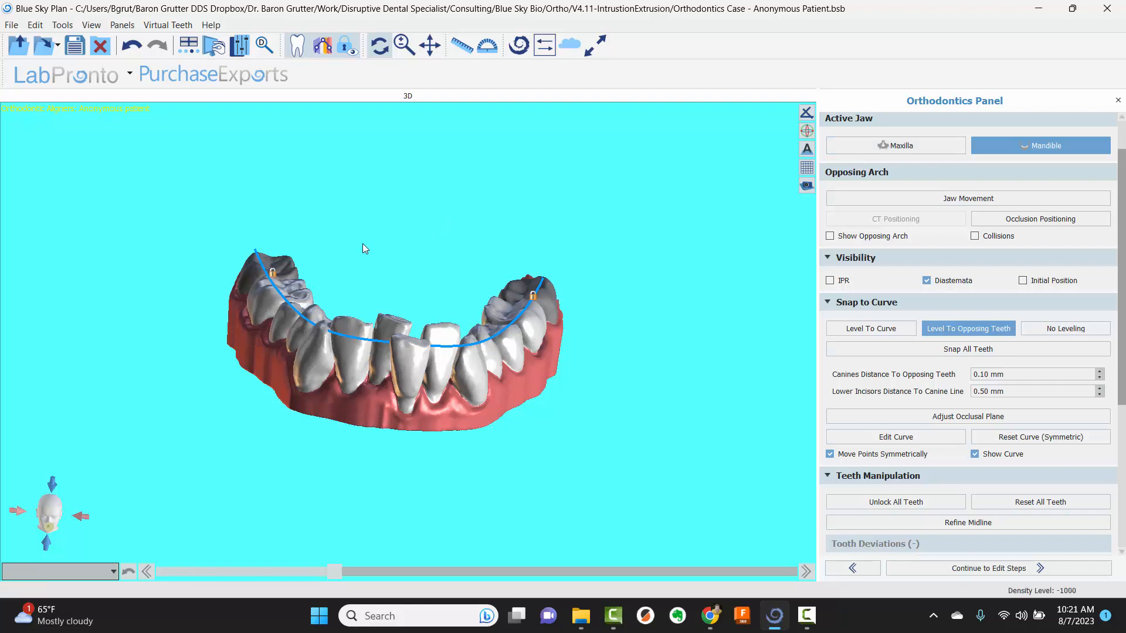
left_click_drag(363, 243, 360, 286)
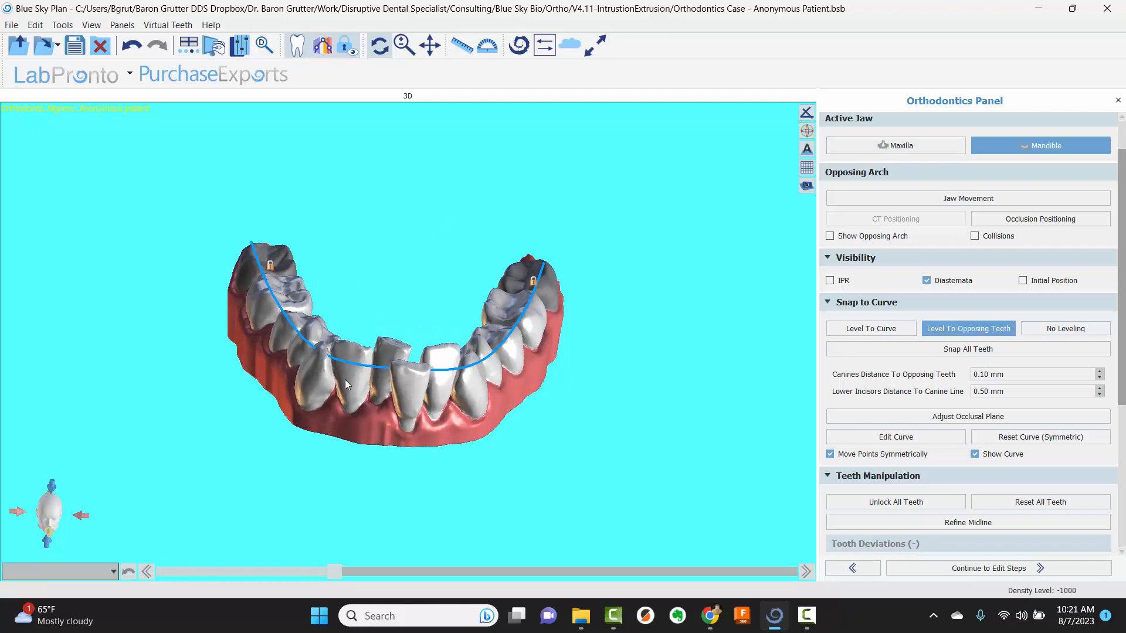
left_click(970, 352)
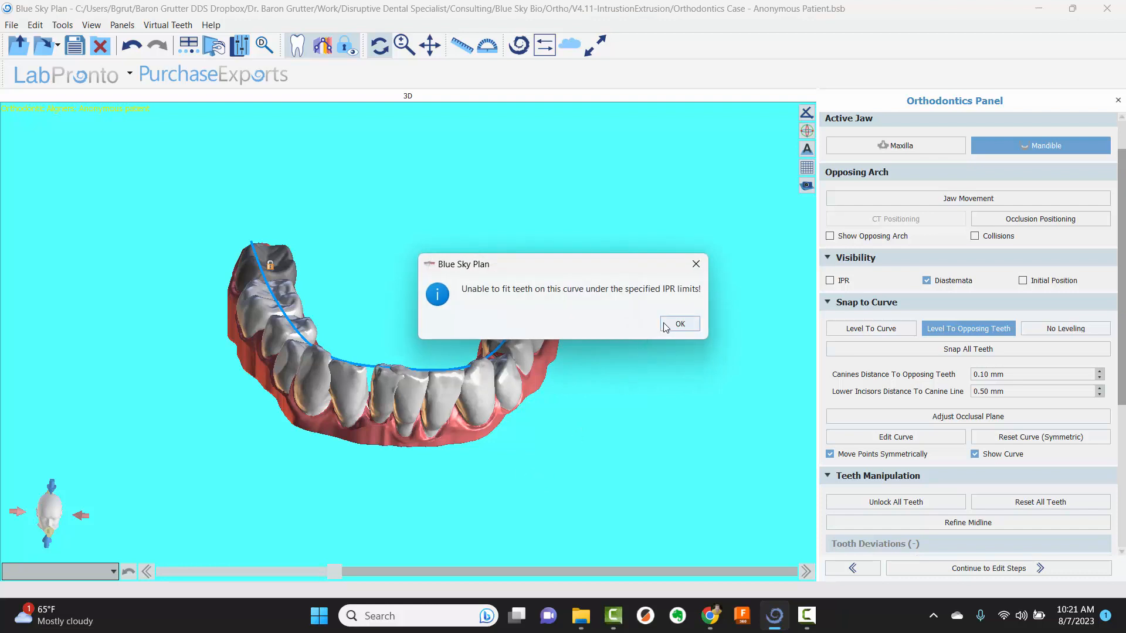
left_click(666, 326)
Show the opposing arch and inspect the snapped lower teeth against it from both sides and from below
left_click_drag(523, 450, 424, 354)
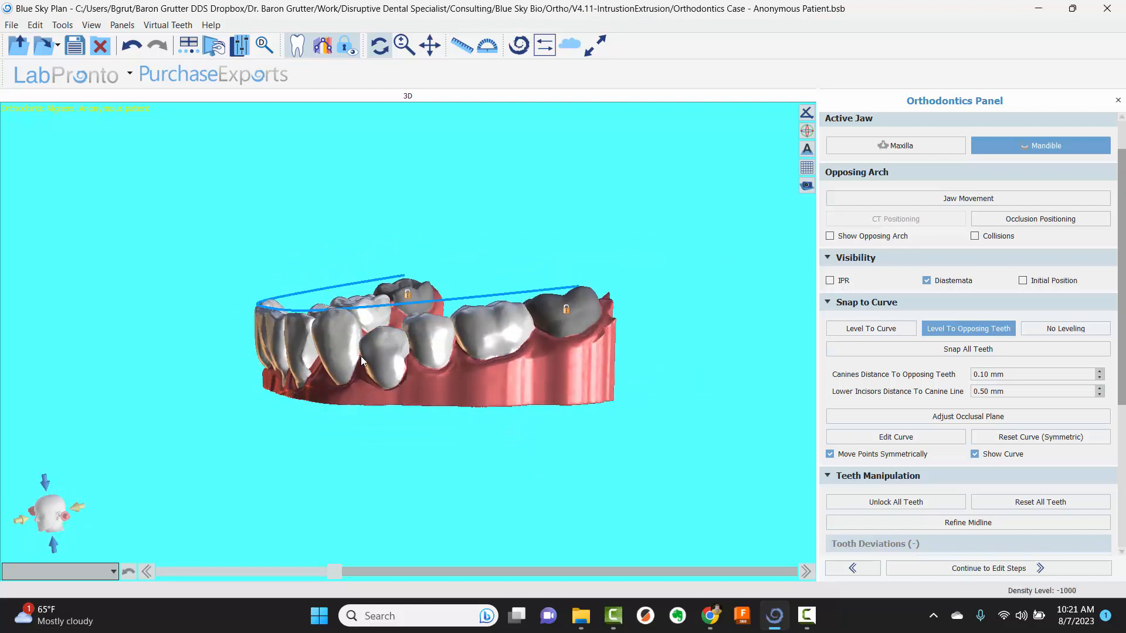
left_click_drag(182, 380, 451, 354)
left_click_drag(324, 264, 481, 262)
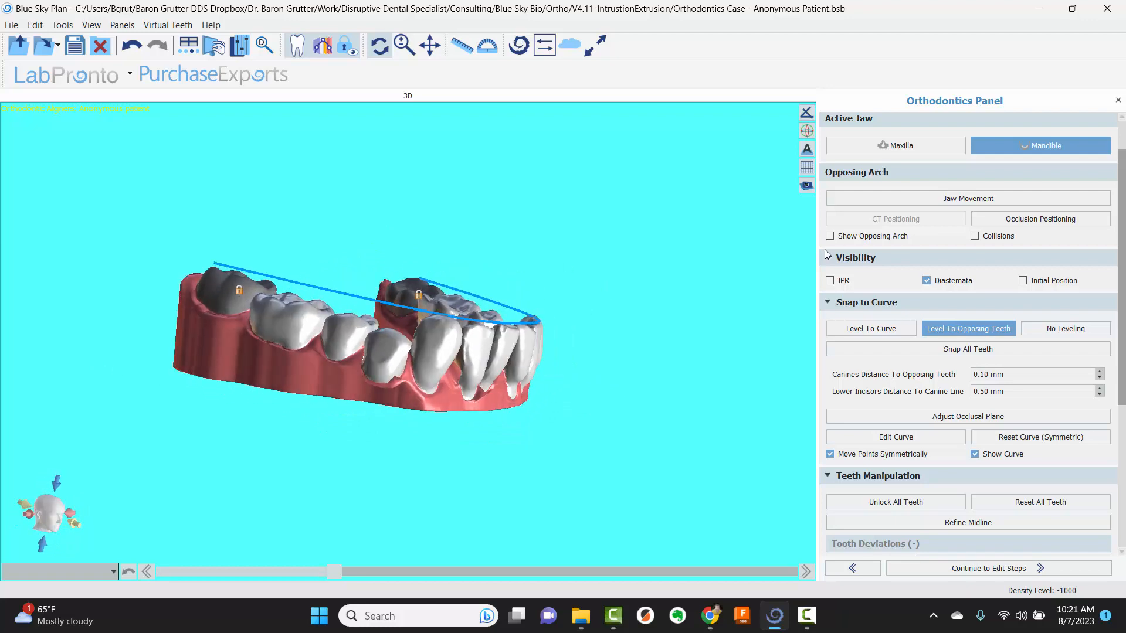
left_click(829, 236)
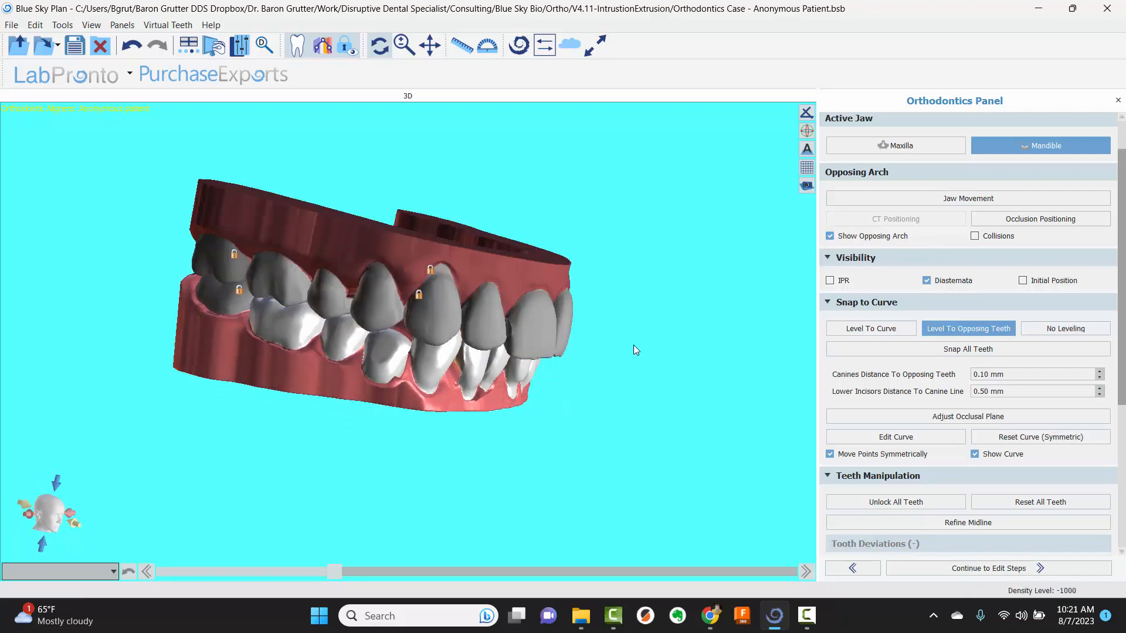
left_click_drag(633, 345, 399, 334)
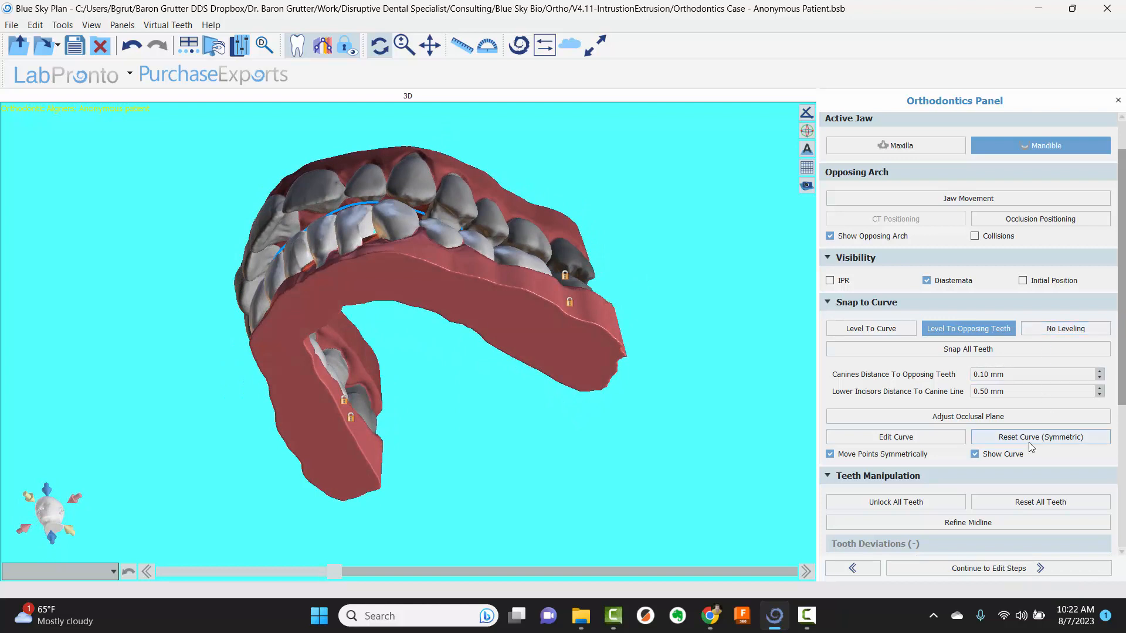
left_click_drag(262, 304, 539, 217)
left_click_drag(47, 163, 437, 147)
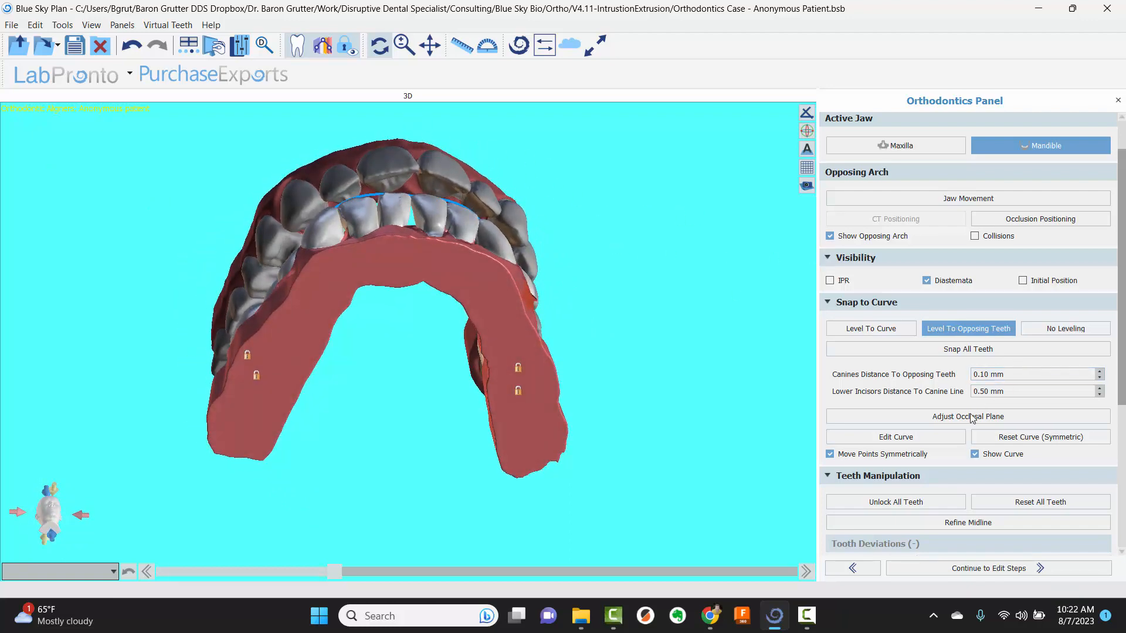
Widen the lower curve symmetrically at its middle pair of points to 19.92 mm per side, keeping the mandible as the active jaw
left_click(927, 440)
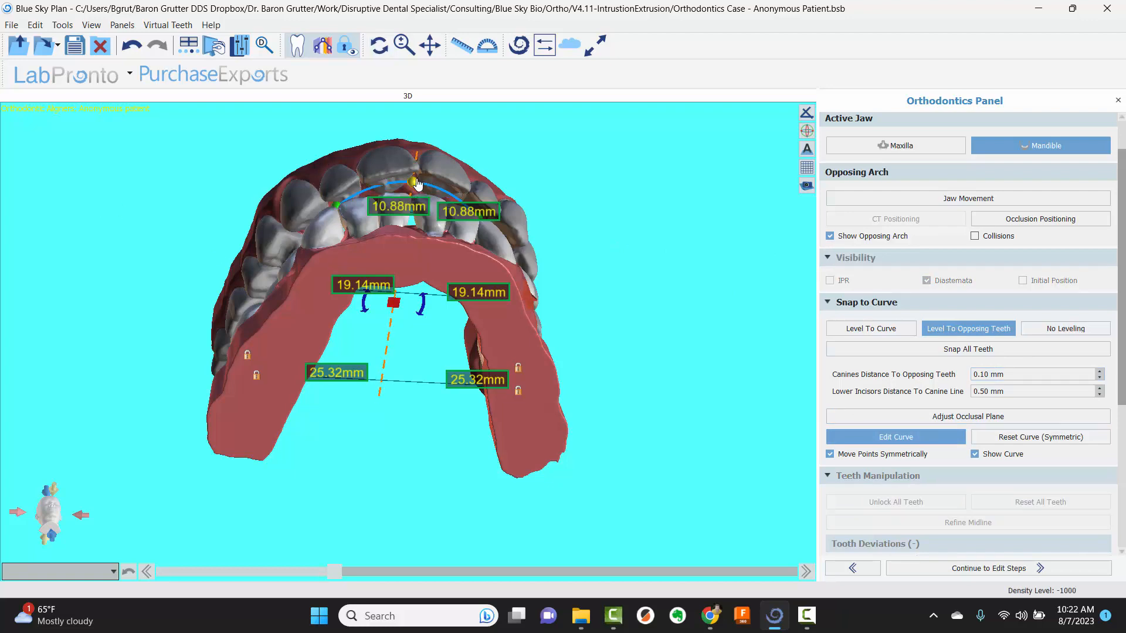
left_click_drag(156, 216, 295, 160)
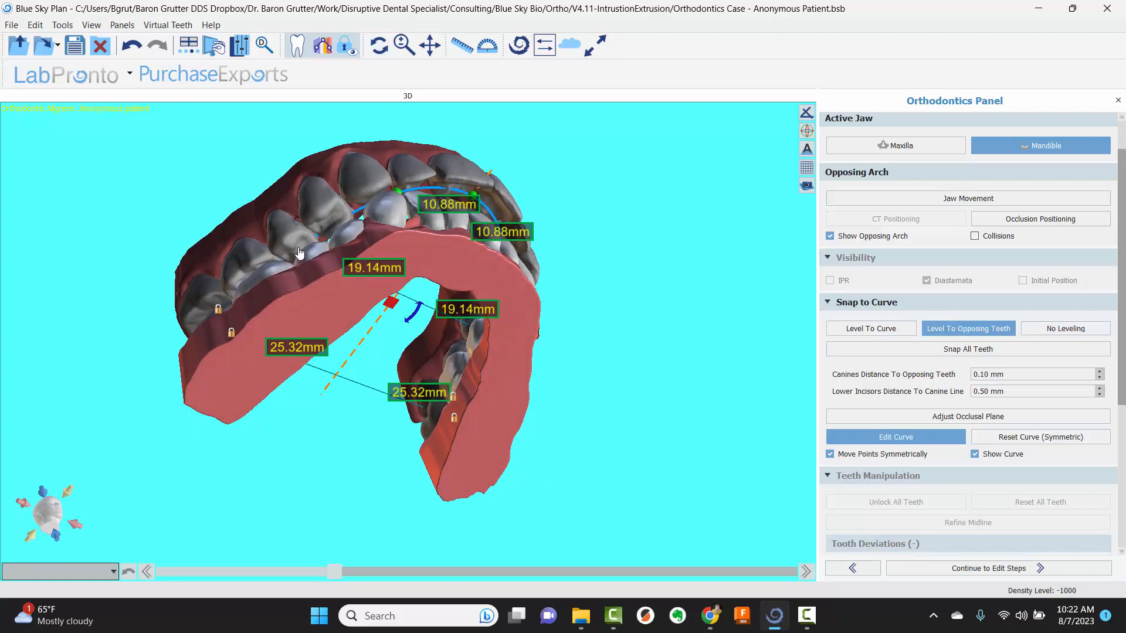
left_click_drag(300, 253, 298, 252)
left_click_drag(378, 232, 453, 206)
left_click(444, 204)
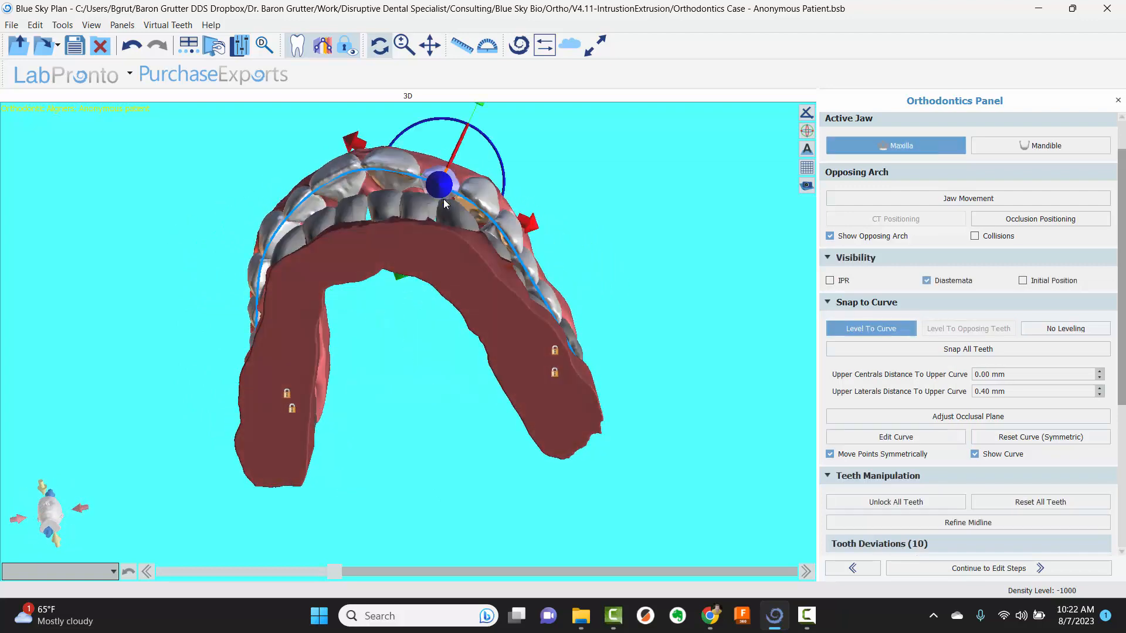
left_click(380, 225)
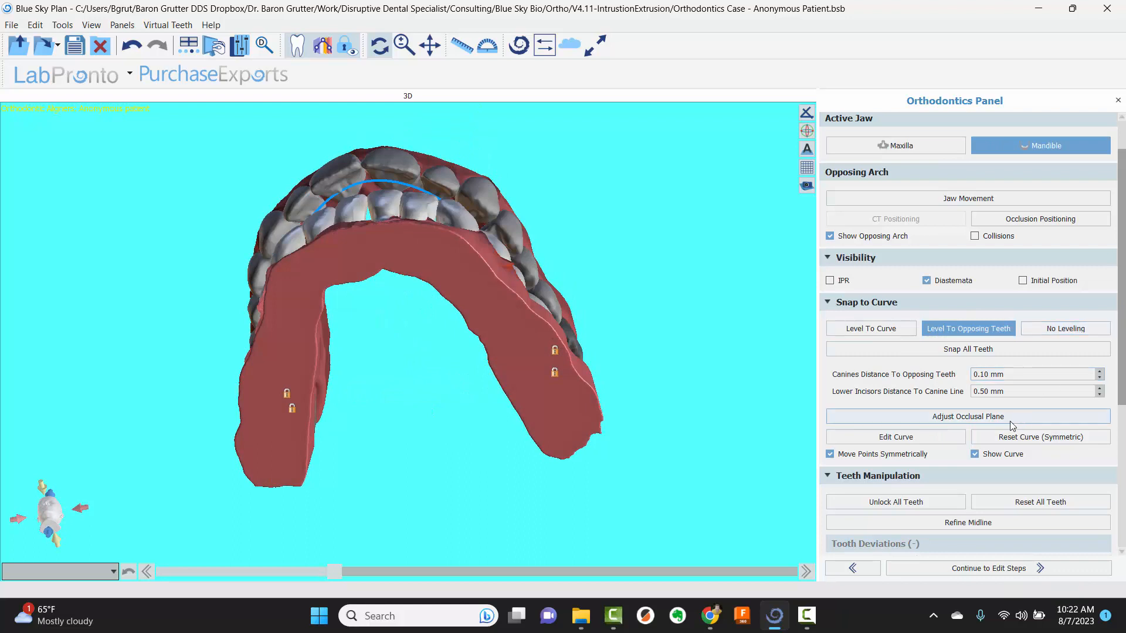
Widen the front pair of points on the lower curve to 12.78 mm per side and snap all lower teeth again
left_click(919, 435)
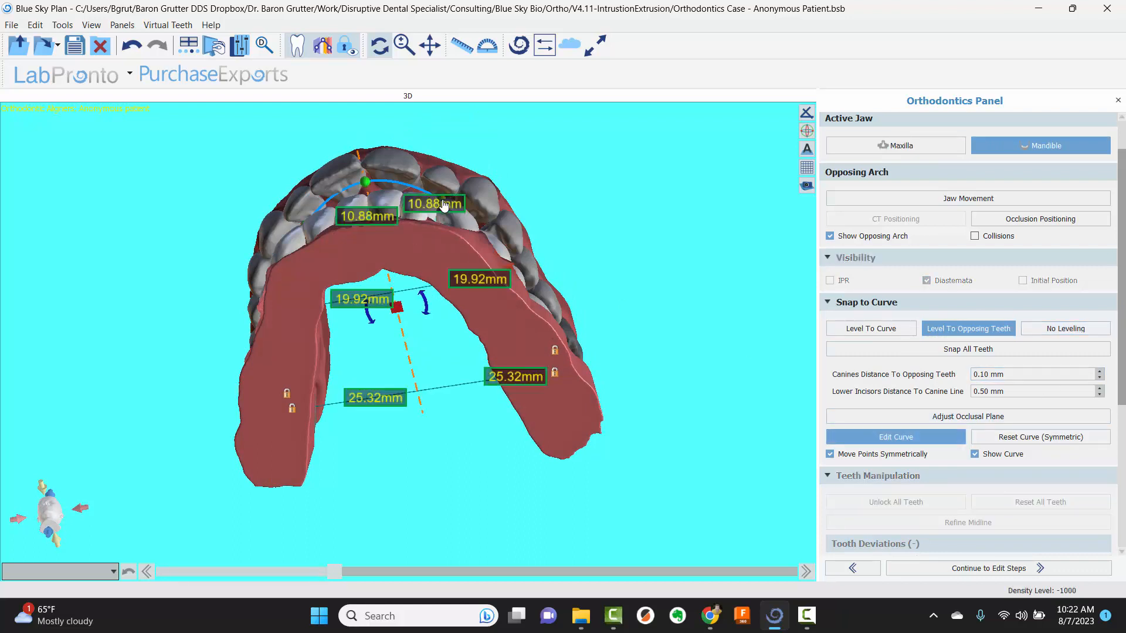
left_click_drag(447, 204, 454, 202)
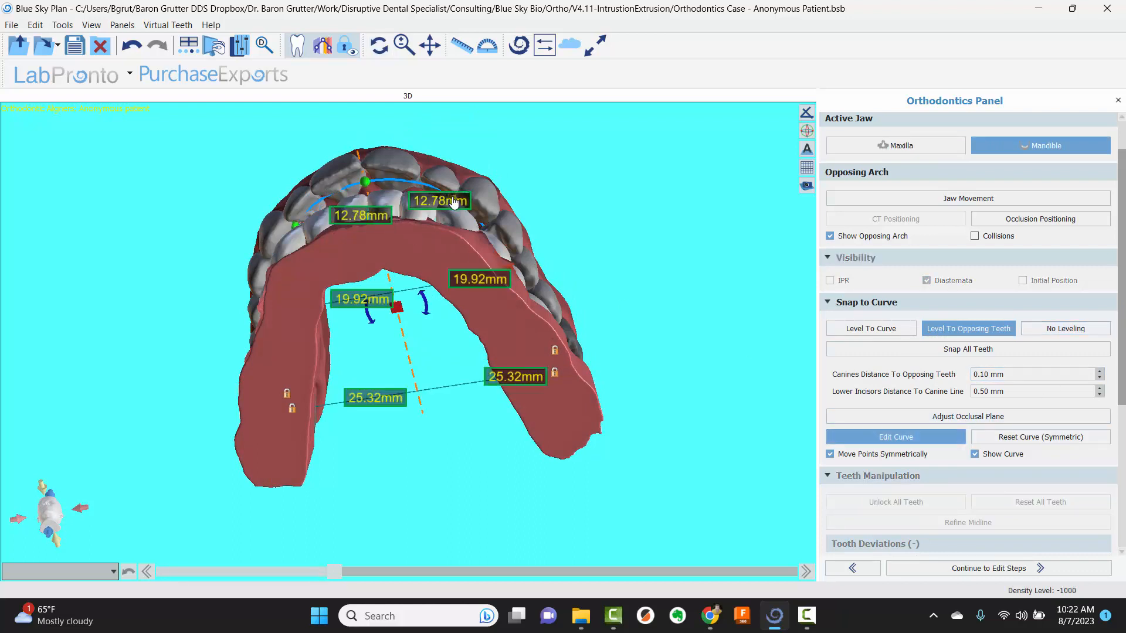
left_click(930, 435)
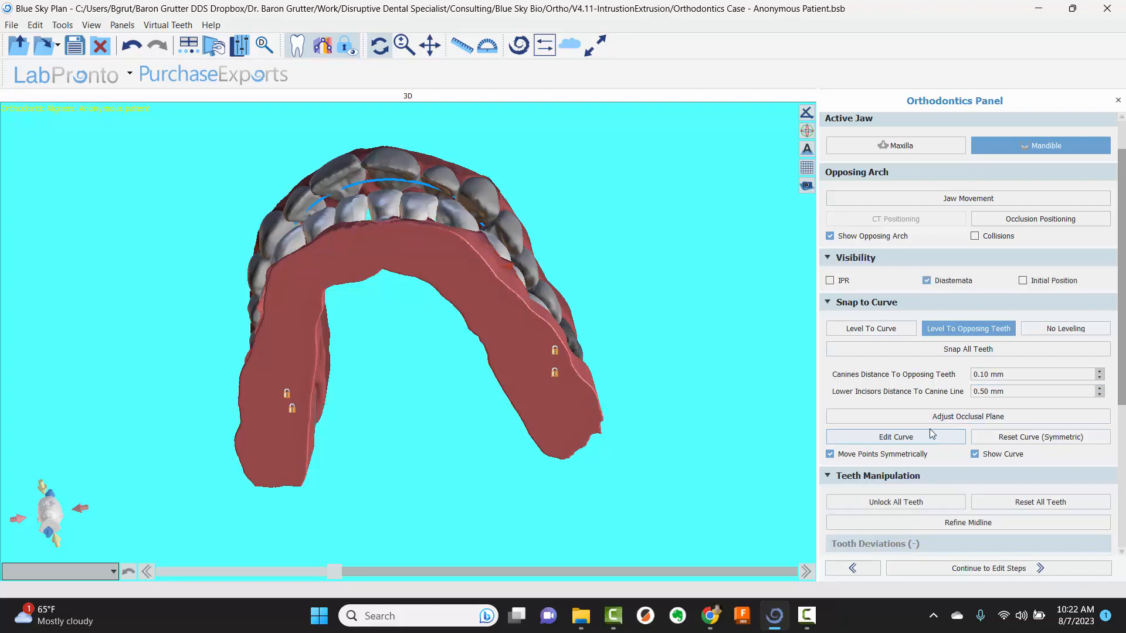
left_click(933, 351)
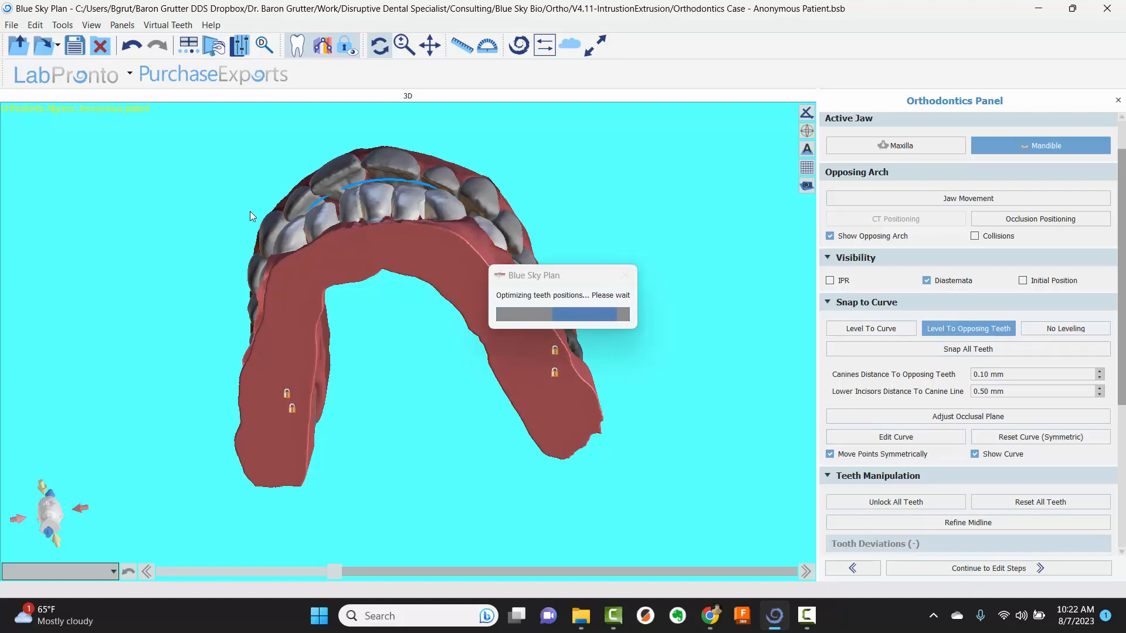
left_click_drag(250, 211, 903, 400)
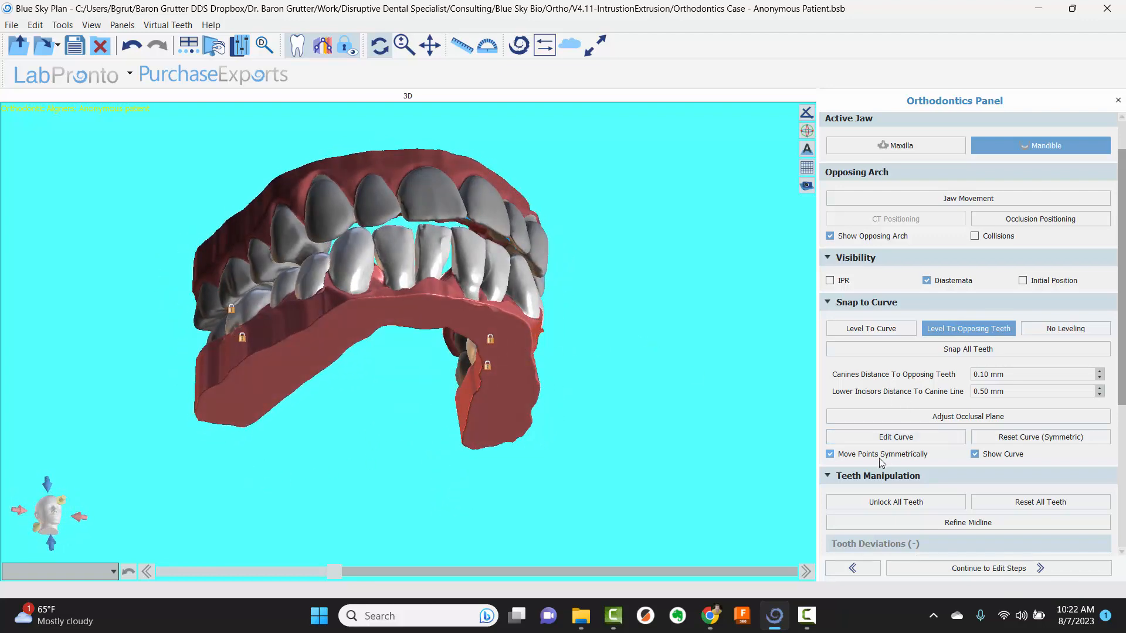
Turn off symmetric point movement and widen only one side of the lower curve's middle points to 20.52 mm
left_click(883, 439)
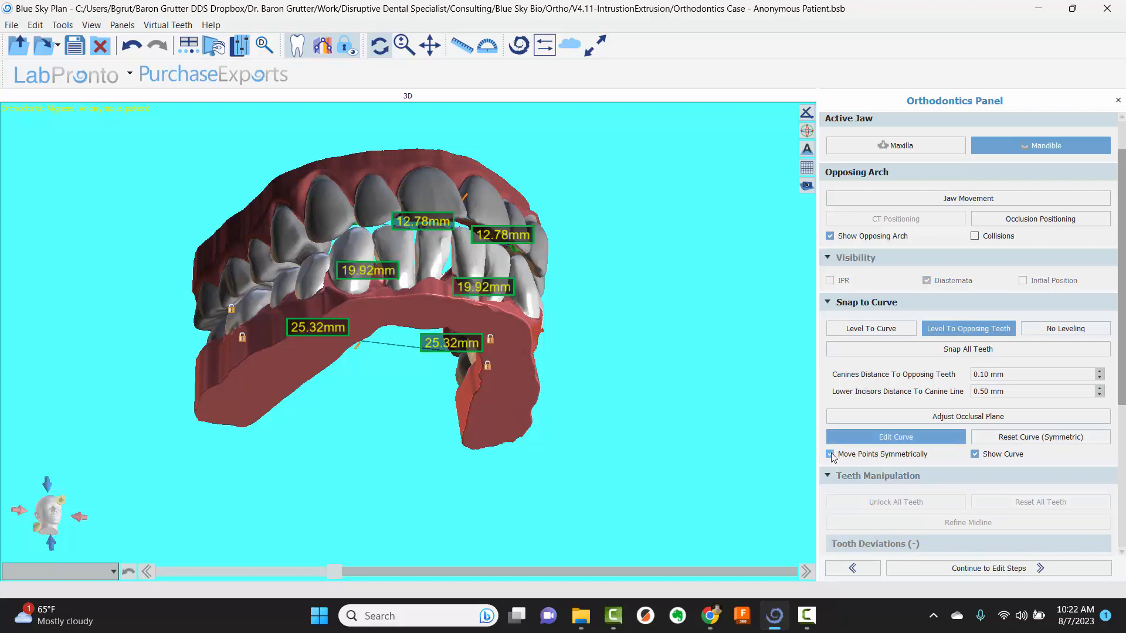
left_click_drag(235, 435, 374, 208)
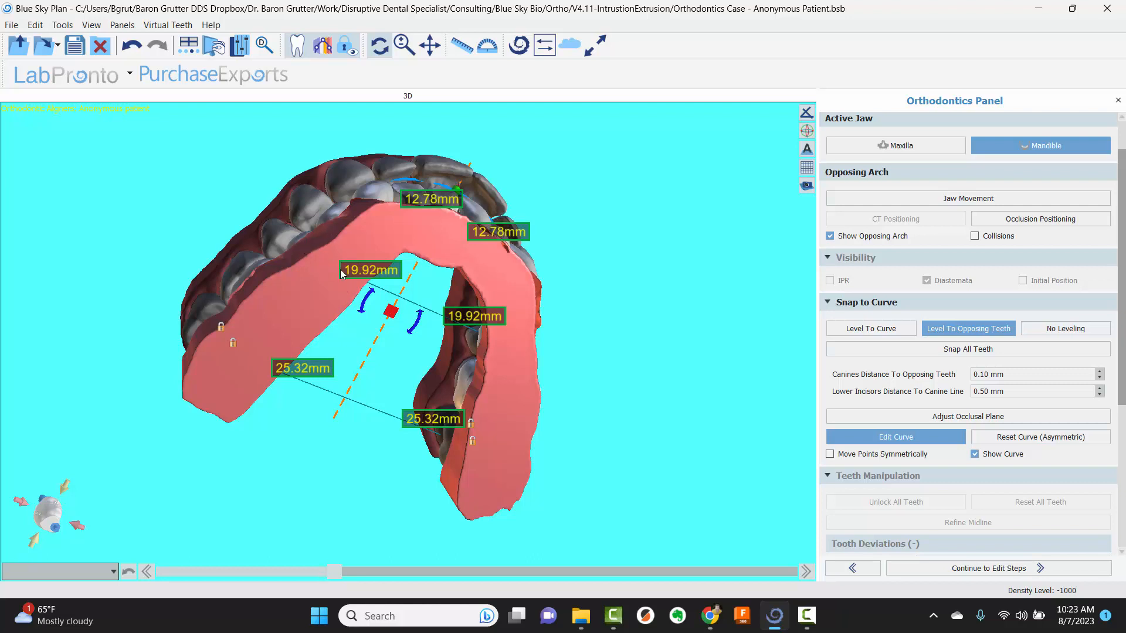
left_click_drag(348, 275, 345, 278)
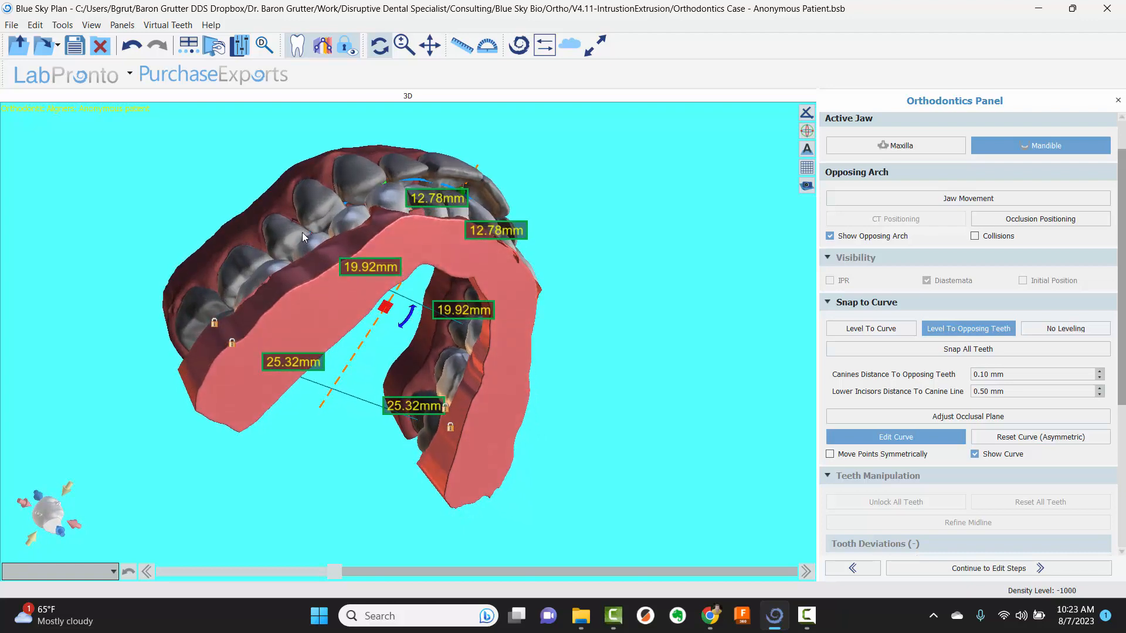
left_click_drag(292, 253, 289, 249)
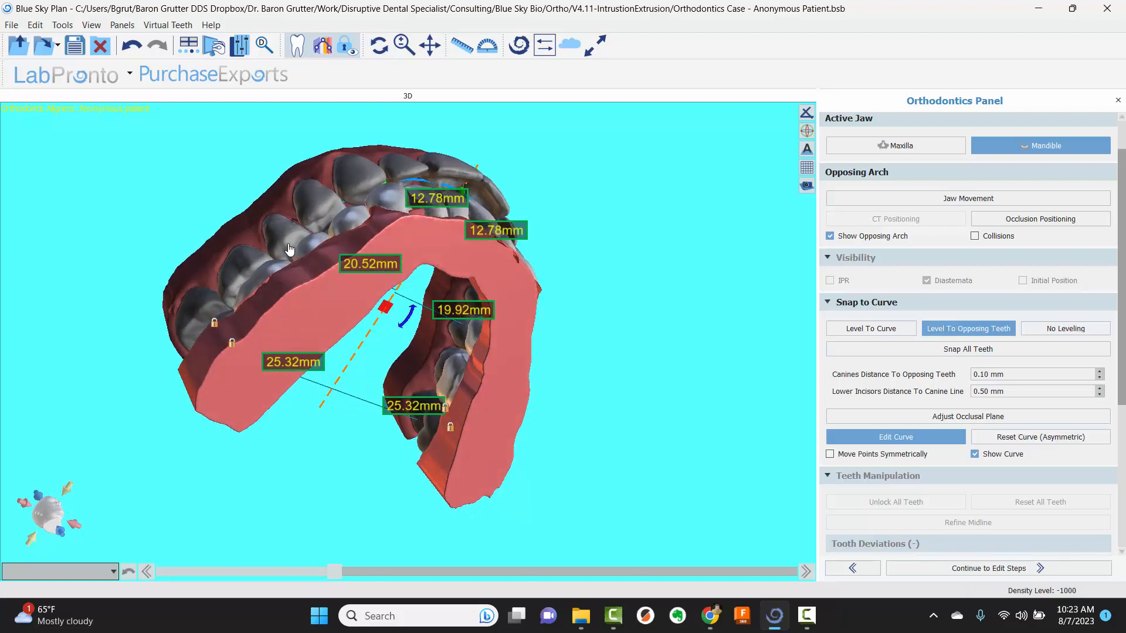
left_click_drag(623, 276, 463, 207)
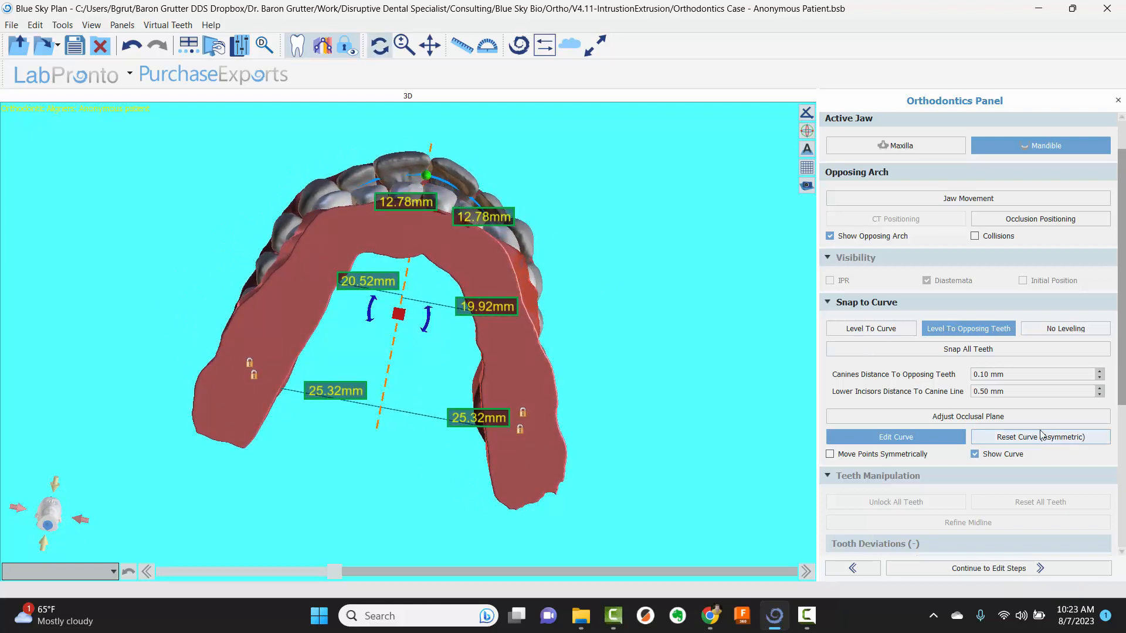
left_click(885, 439)
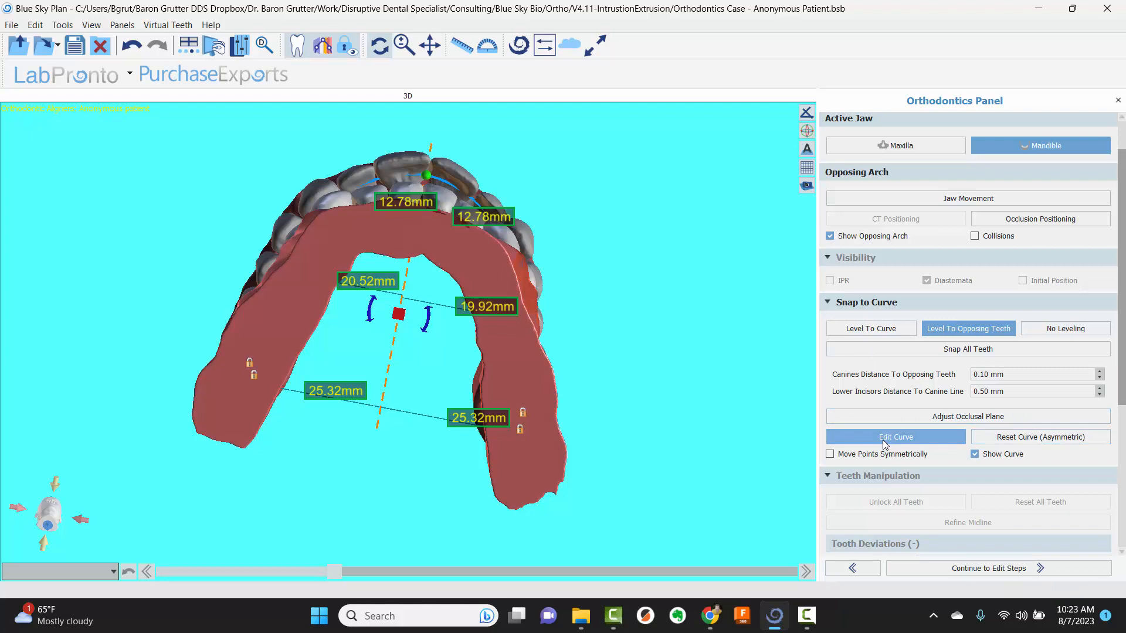
Snap all lower teeth to the asymmetric curve and view the bite from the front and side
left_click(895, 351)
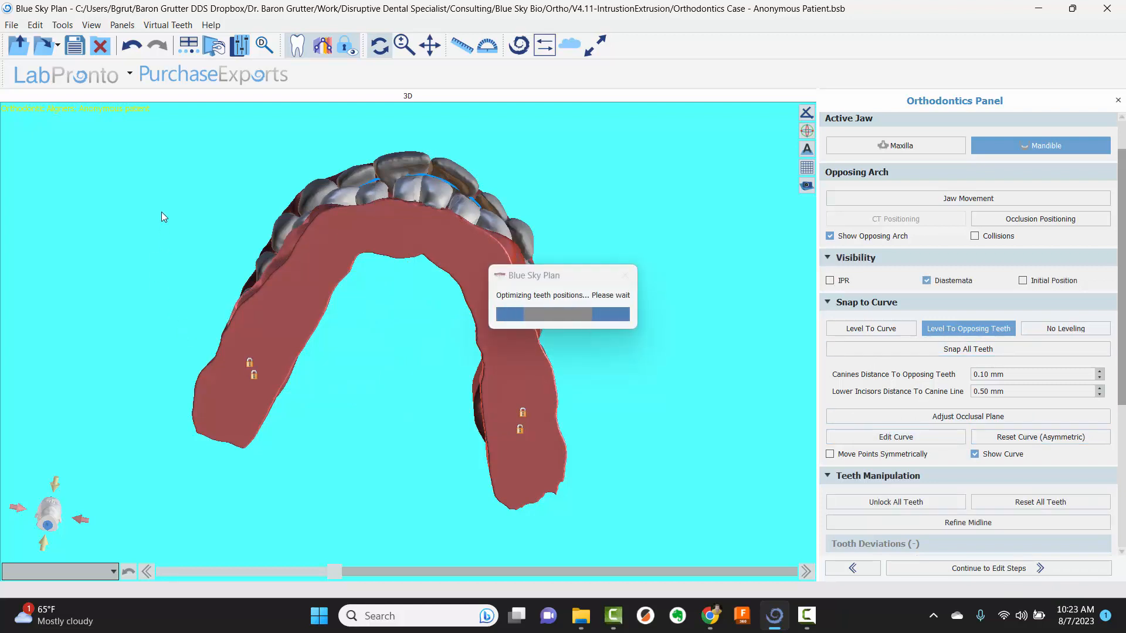
left_click_drag(247, 209, 134, 163)
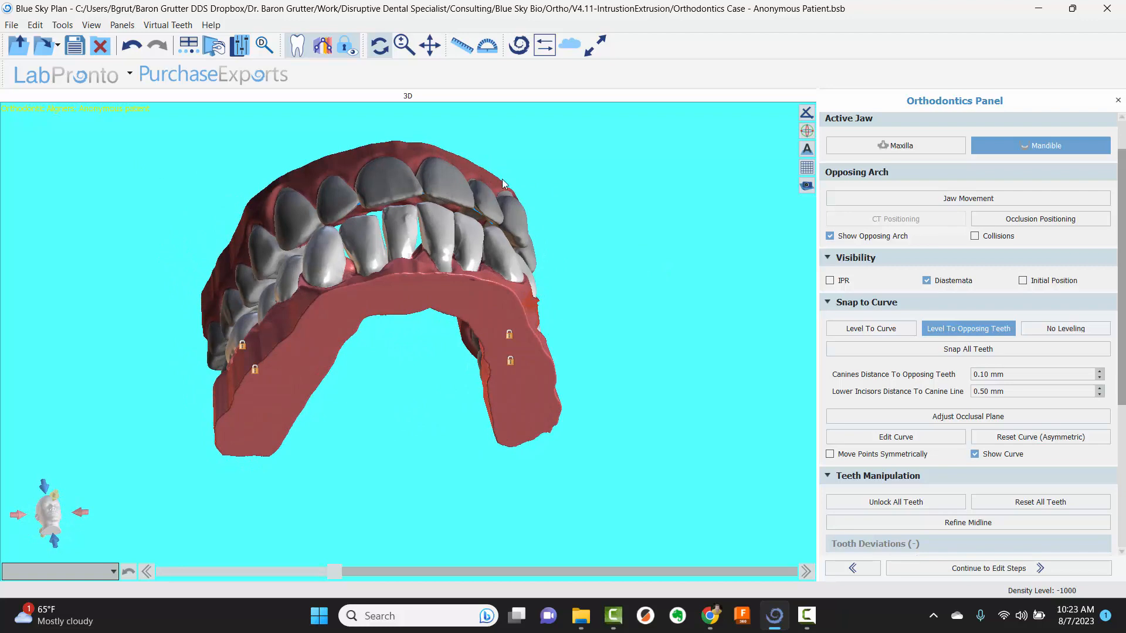
left_click_drag(503, 184, 188, 385)
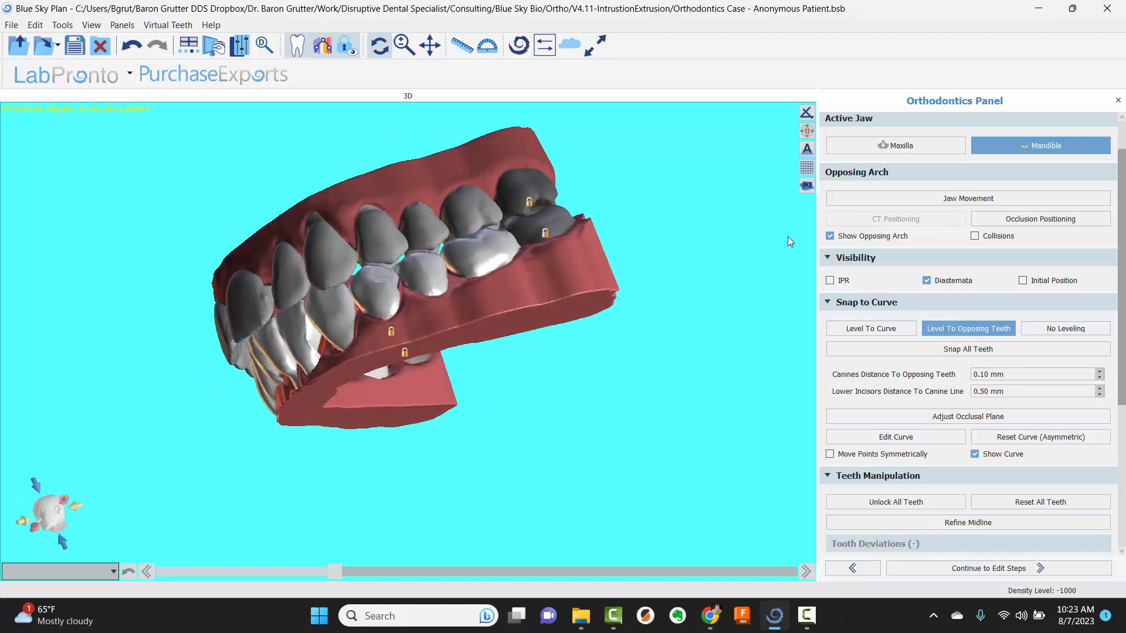
Display the IPR values, examine them on both arches from the sides and front, and hide them again
left_click(829, 281)
left_click_drag(223, 285, 644, 226)
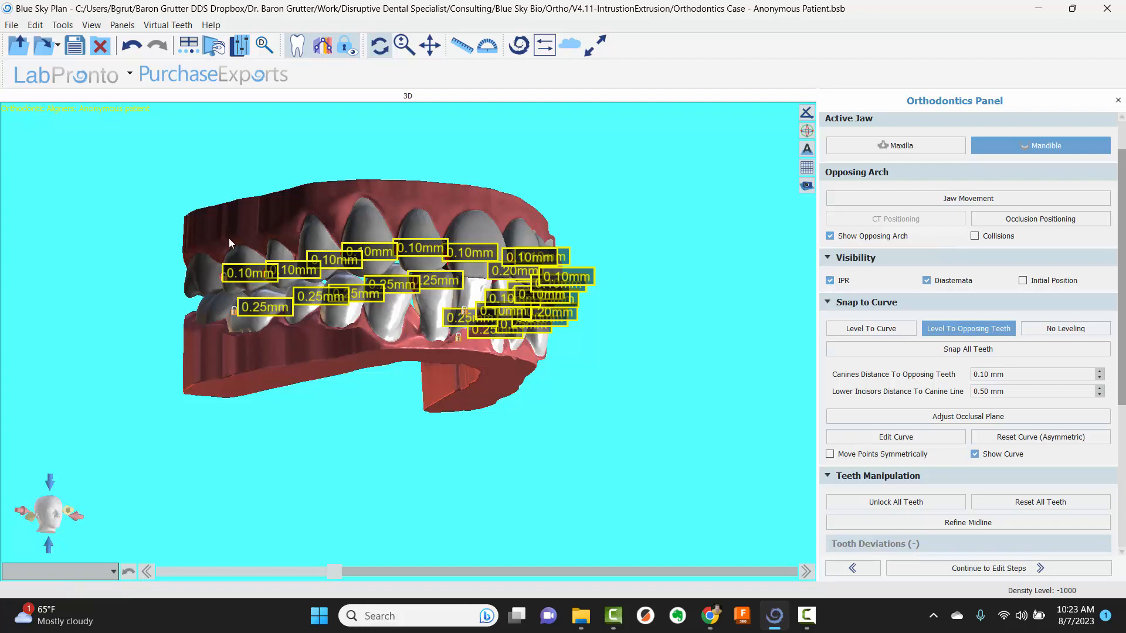
left_click_drag(63, 255, 246, 293)
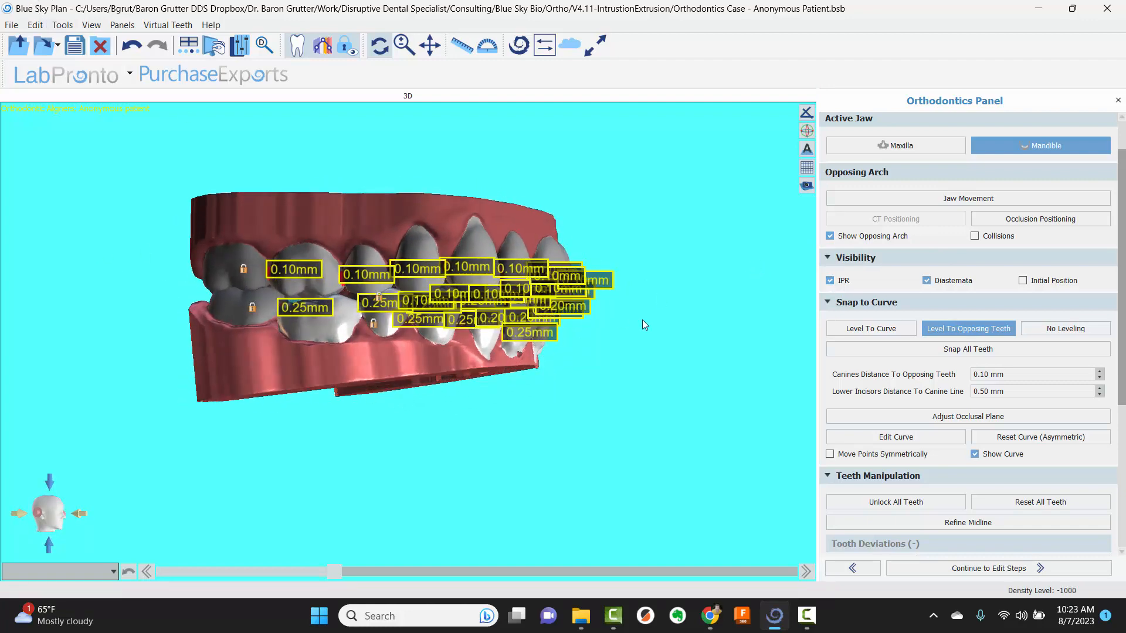
left_click_drag(674, 302, 344, 251)
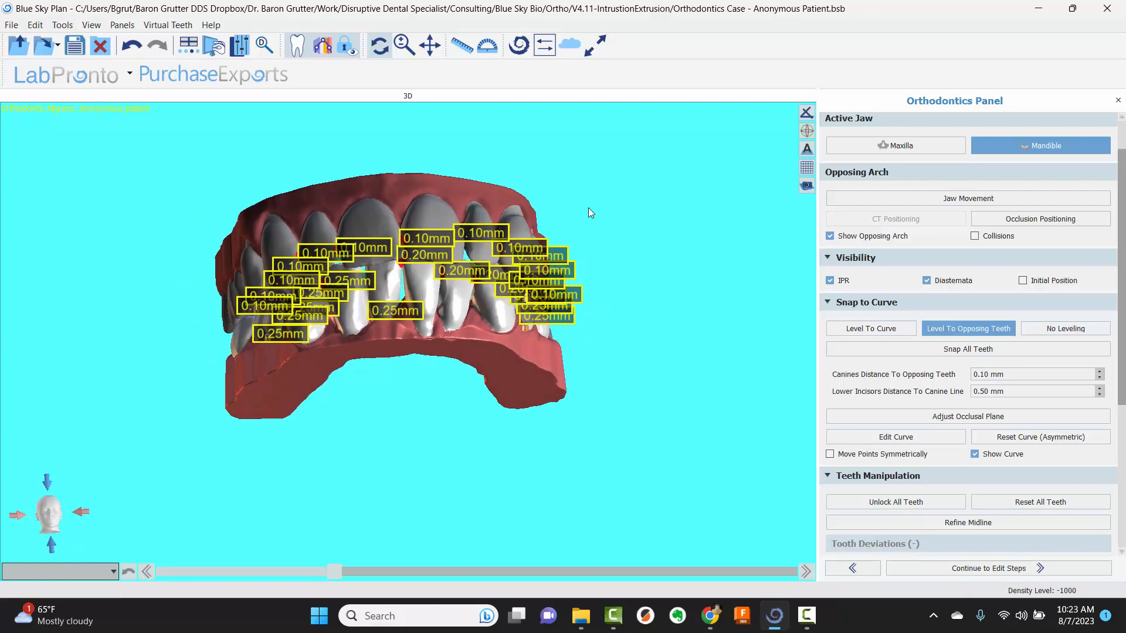
left_click(829, 281)
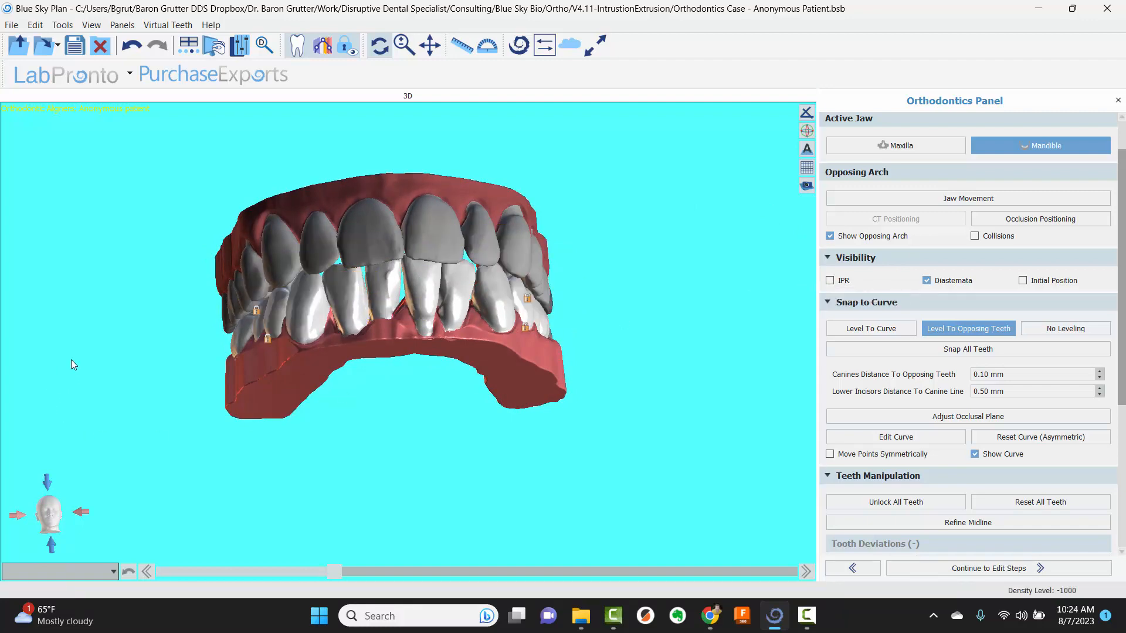
Hide the opposing arch and view the lower teeth with their curve from the front
left_click_drag(71, 360, 418, 273)
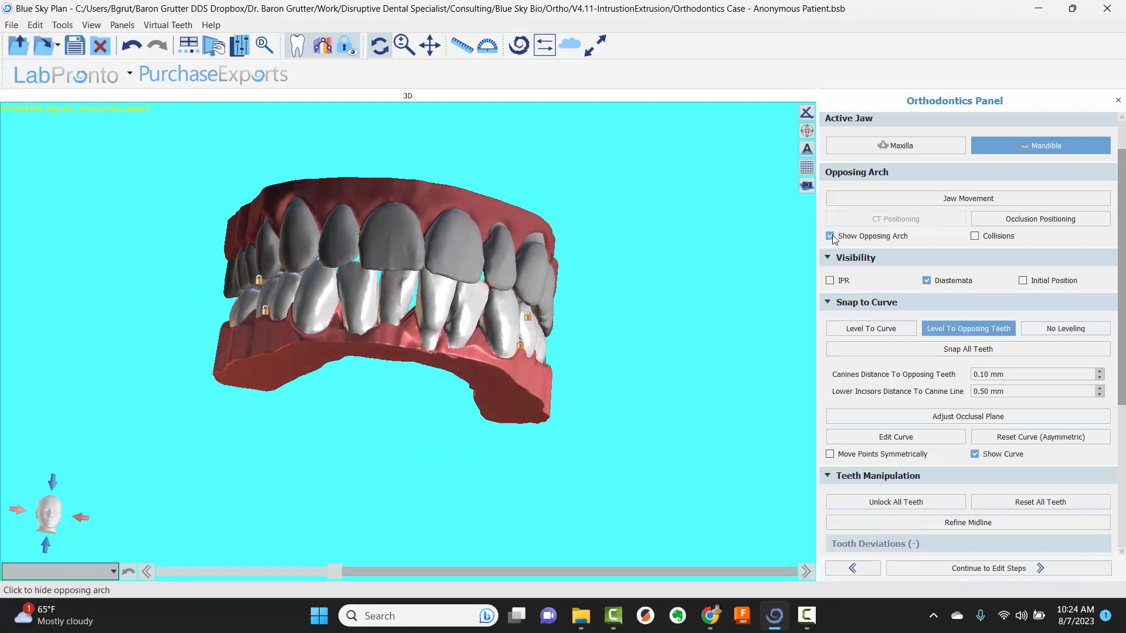
left_click(829, 236)
left_click_drag(452, 172, 516, 311)
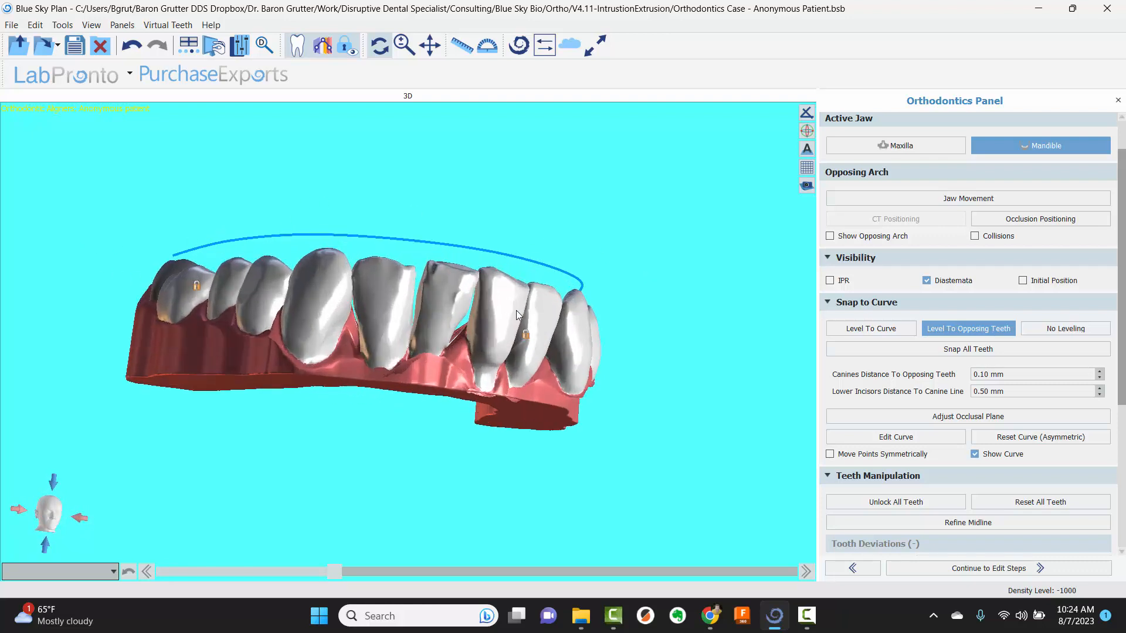
left_click_drag(533, 217, 442, 225)
Select the lower right central incisor and switch its manipulation handles to torque
left_click(391, 282)
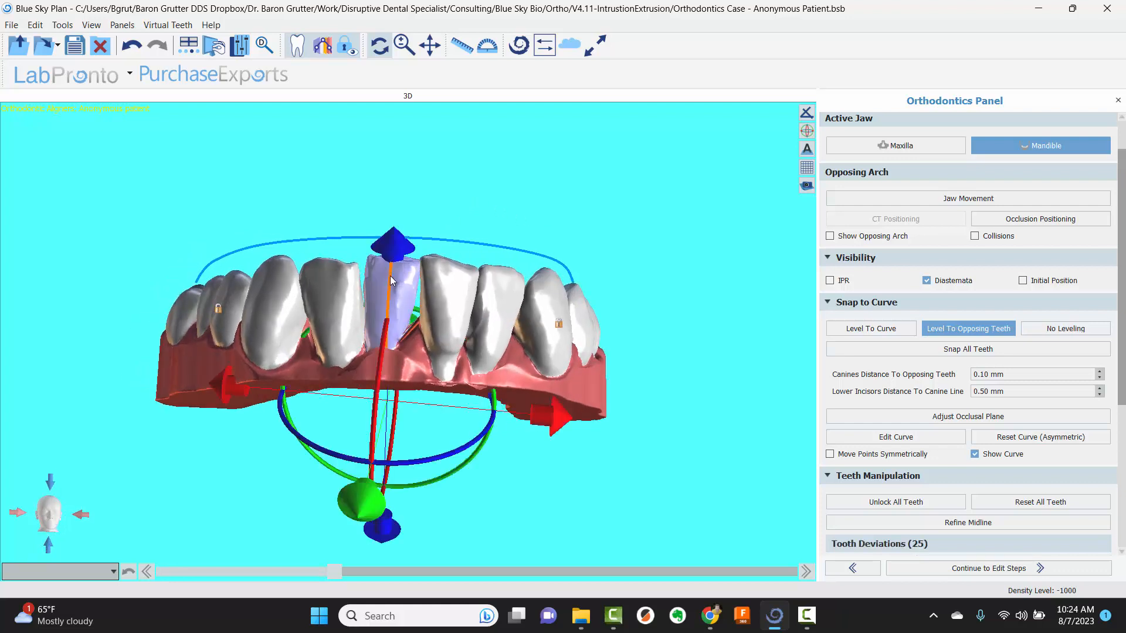
right_click(368, 285)
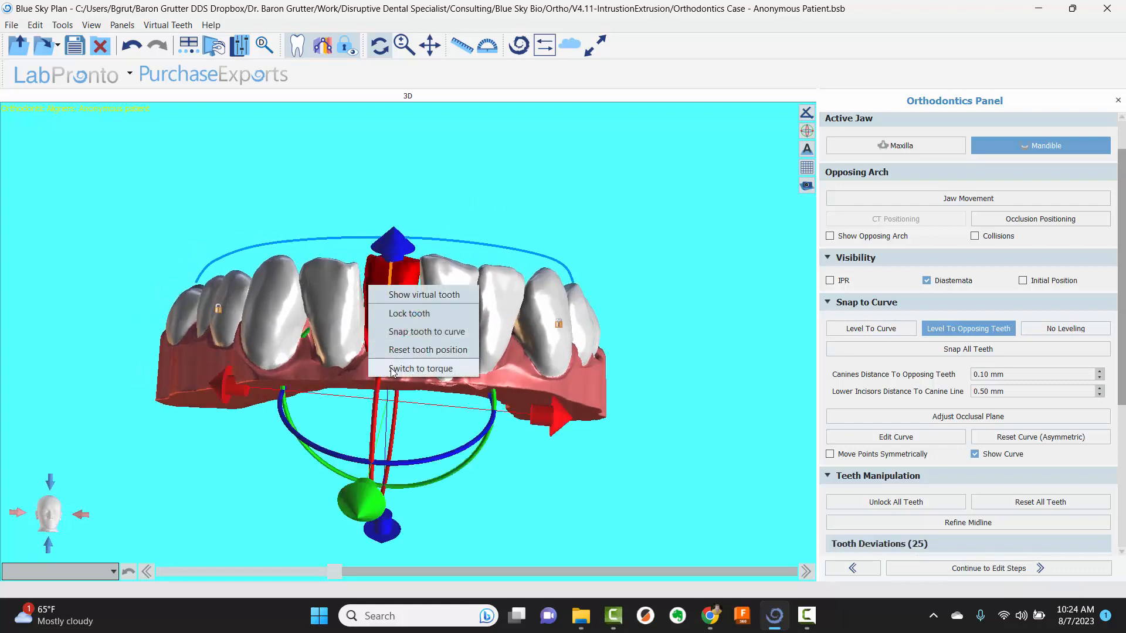
left_click(441, 296)
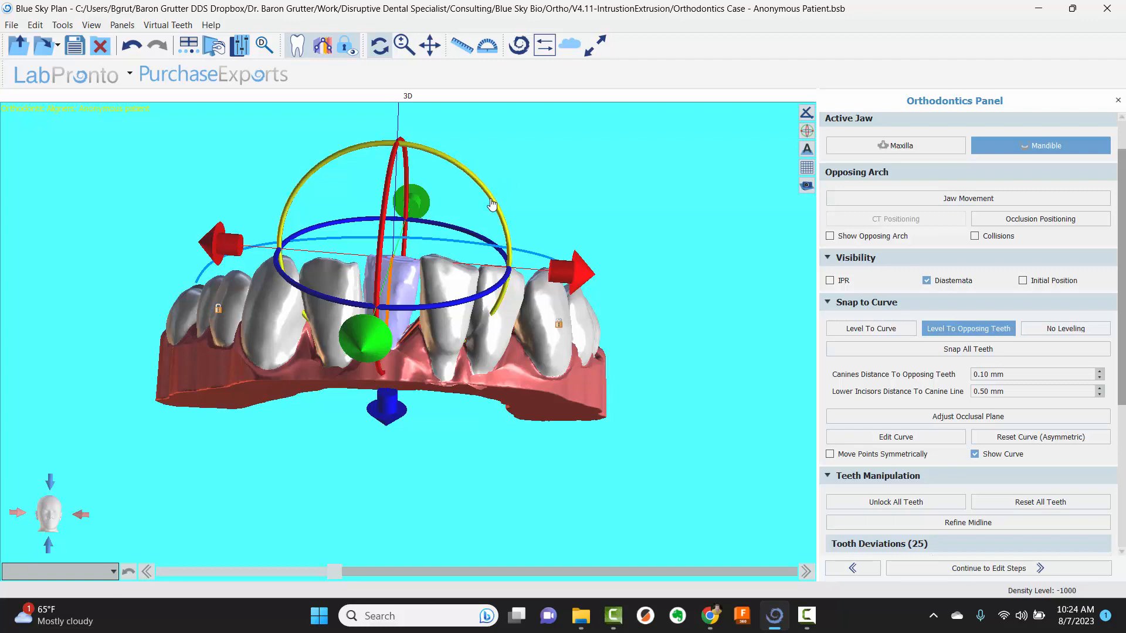
Adjust the lower right central incisor's angulation and torque slightly with its crown-centred rotation handles
left_click_drag(491, 200, 492, 192)
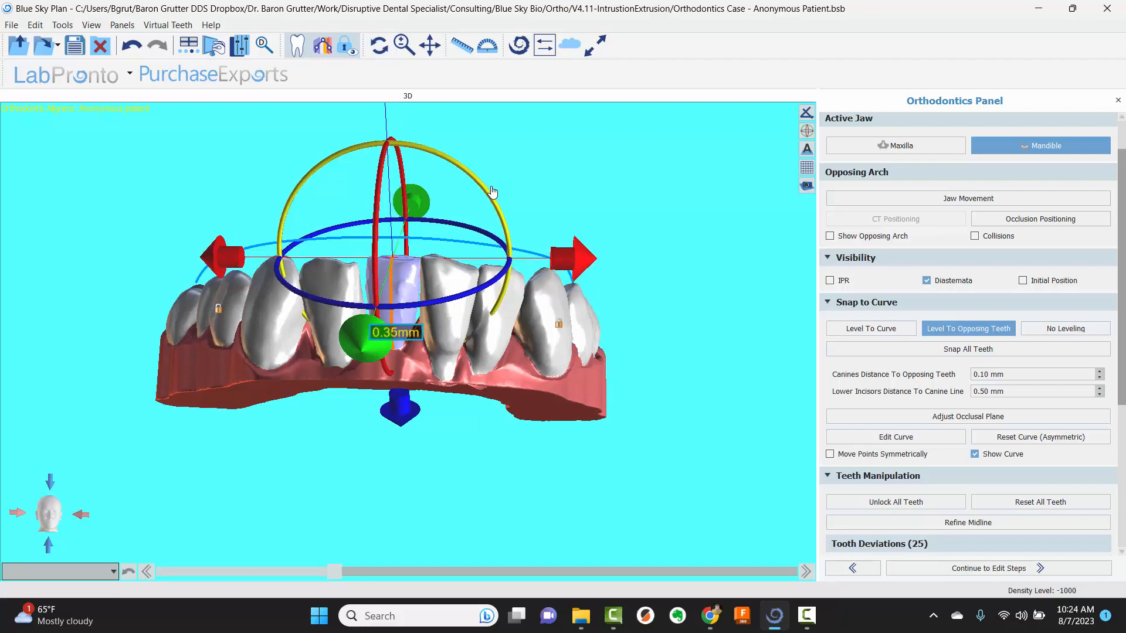
right_click_drag(436, 165, 298, 422)
right_click_drag(434, 401, 444, 468)
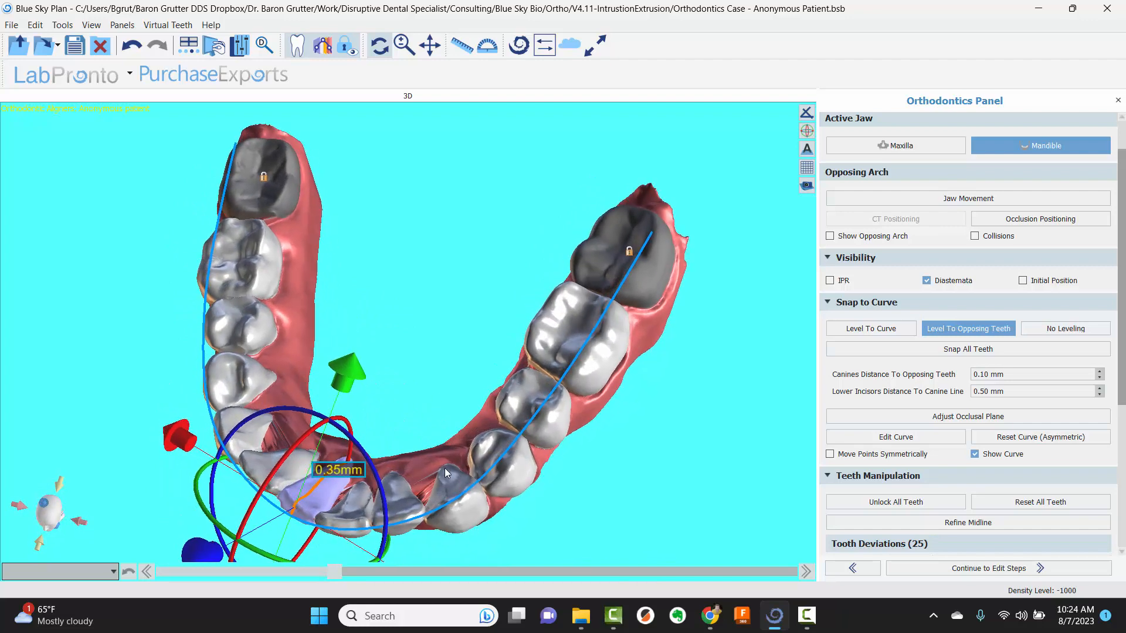
right_click_drag(411, 413, 304, 360)
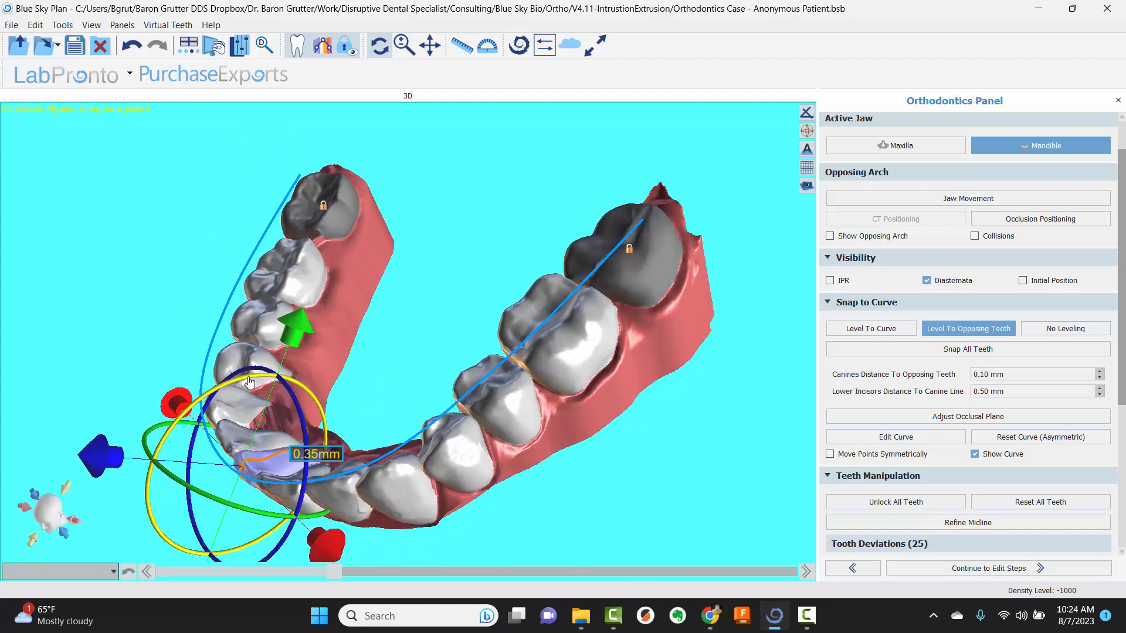
left_click_drag(250, 383, 257, 381)
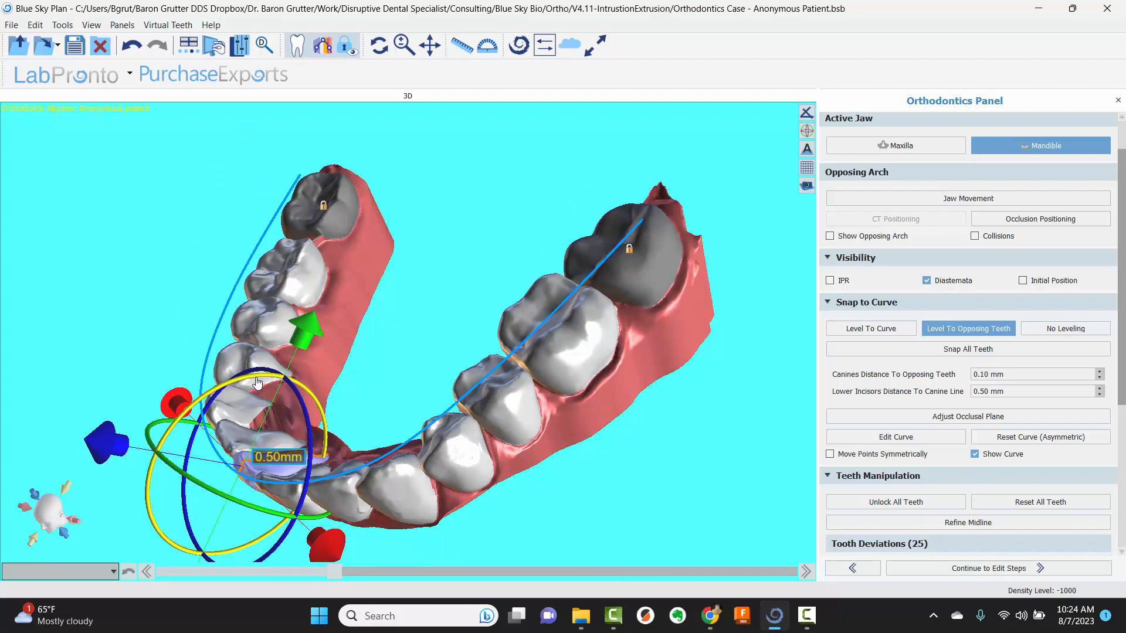
left_click_drag(146, 523, 409, 233)
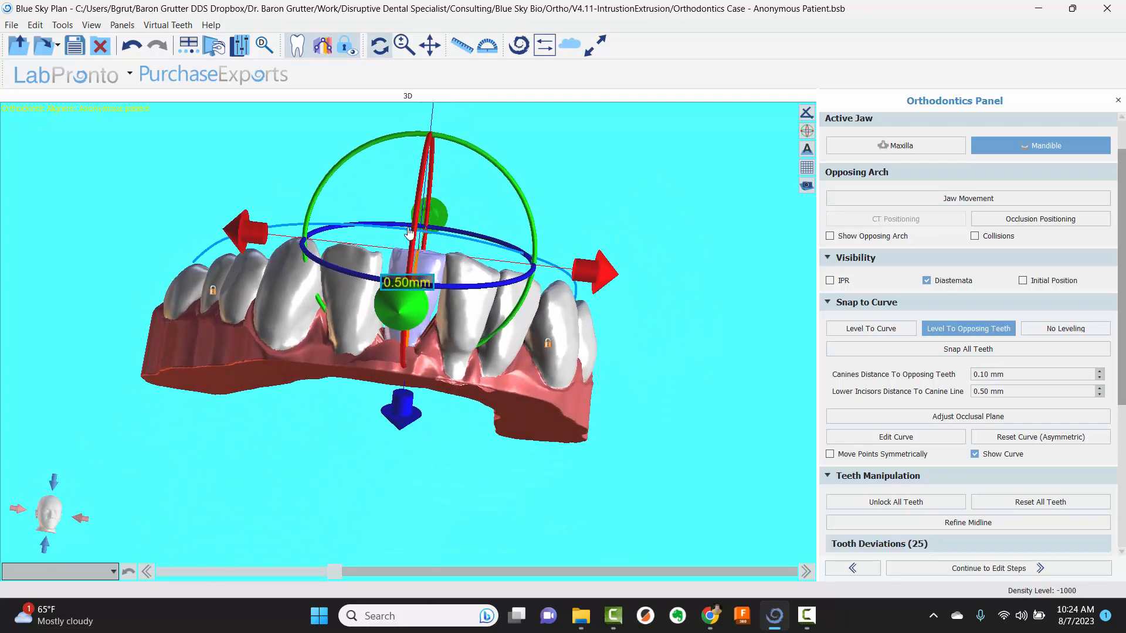
Switch the lower right central incisor to root-centred rotation handles and tip its crown slightly toward the lower right lateral incisor
right_click(428, 268)
left_click(476, 350)
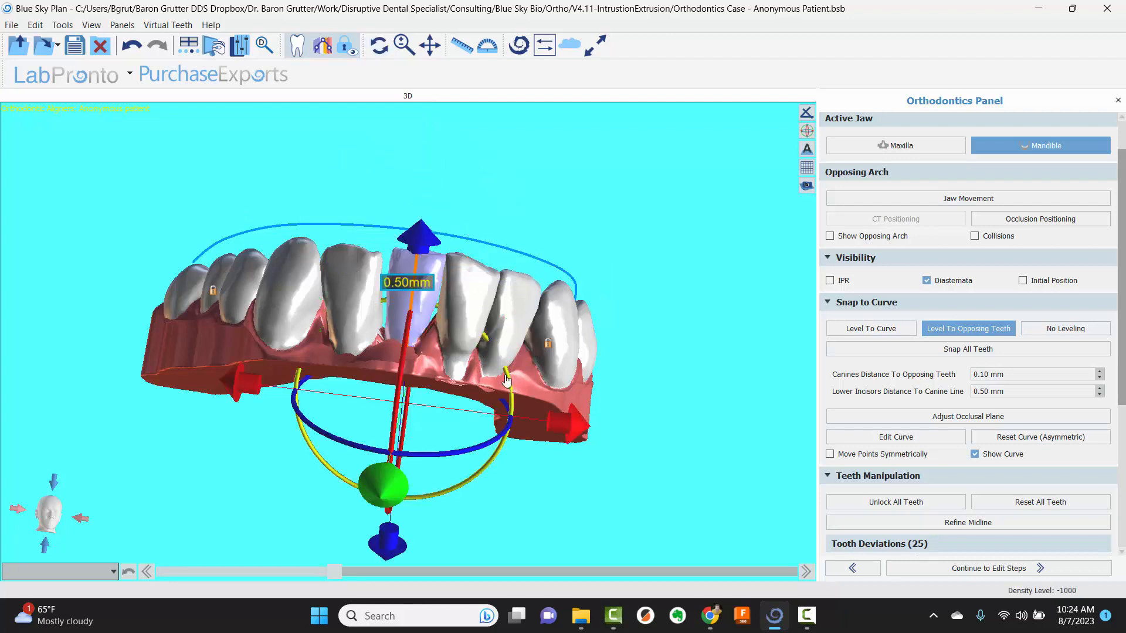
left_click_drag(505, 375, 505, 376)
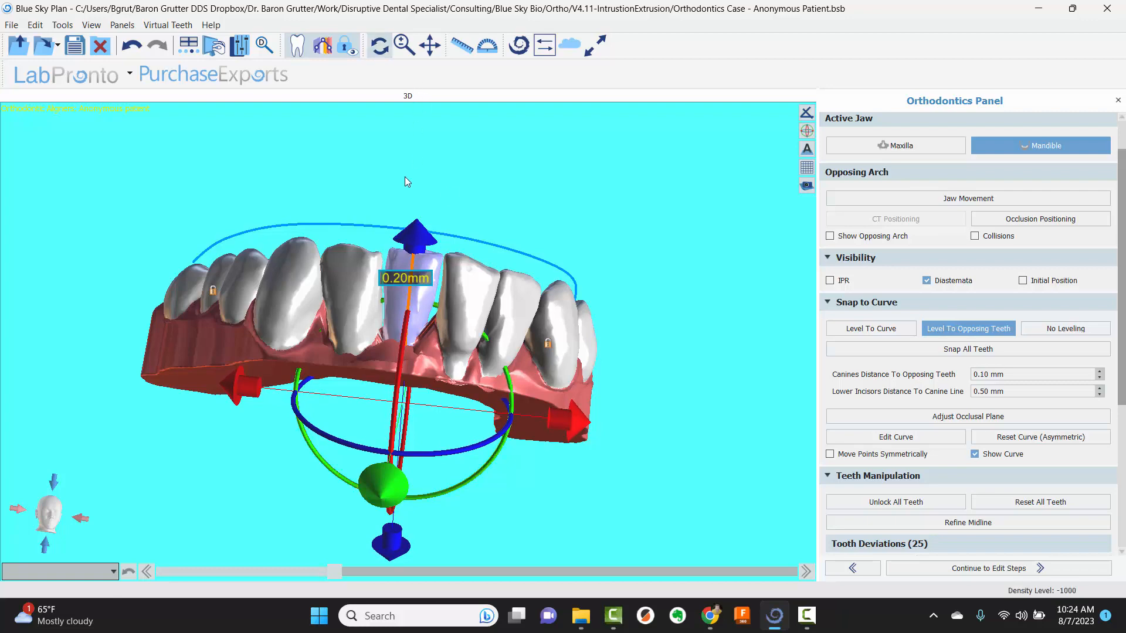
left_click_drag(405, 177, 435, 105)
left_click_drag(464, 216, 378, 382)
left_click_drag(312, 325, 415, 94)
left_click_drag(375, 265, 558, 159)
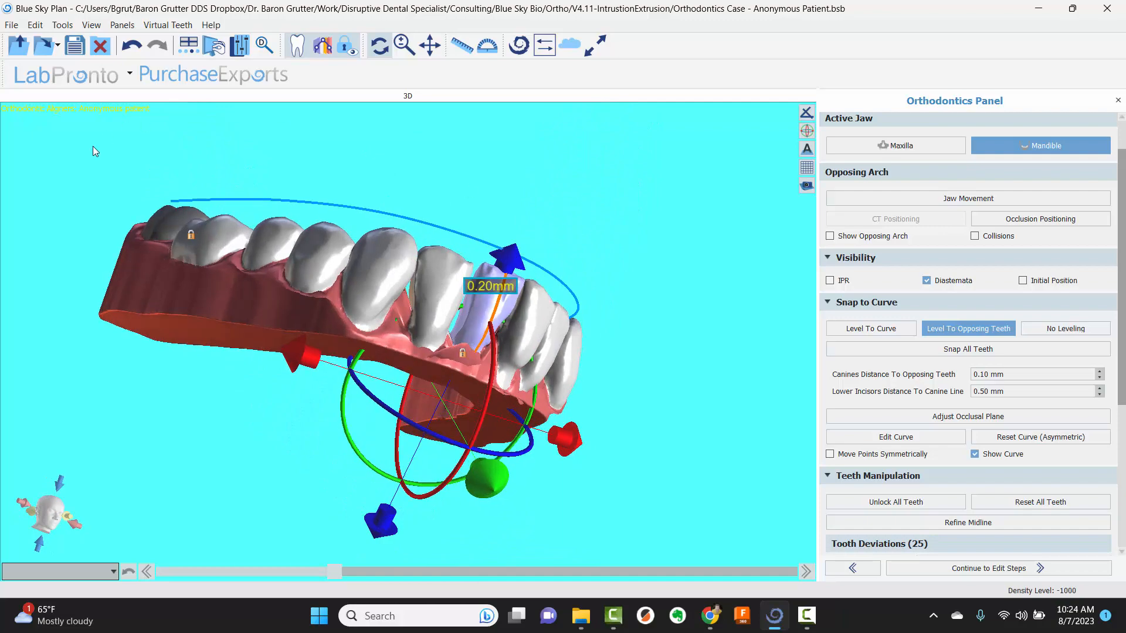
left_click_drag(92, 146, 202, 315)
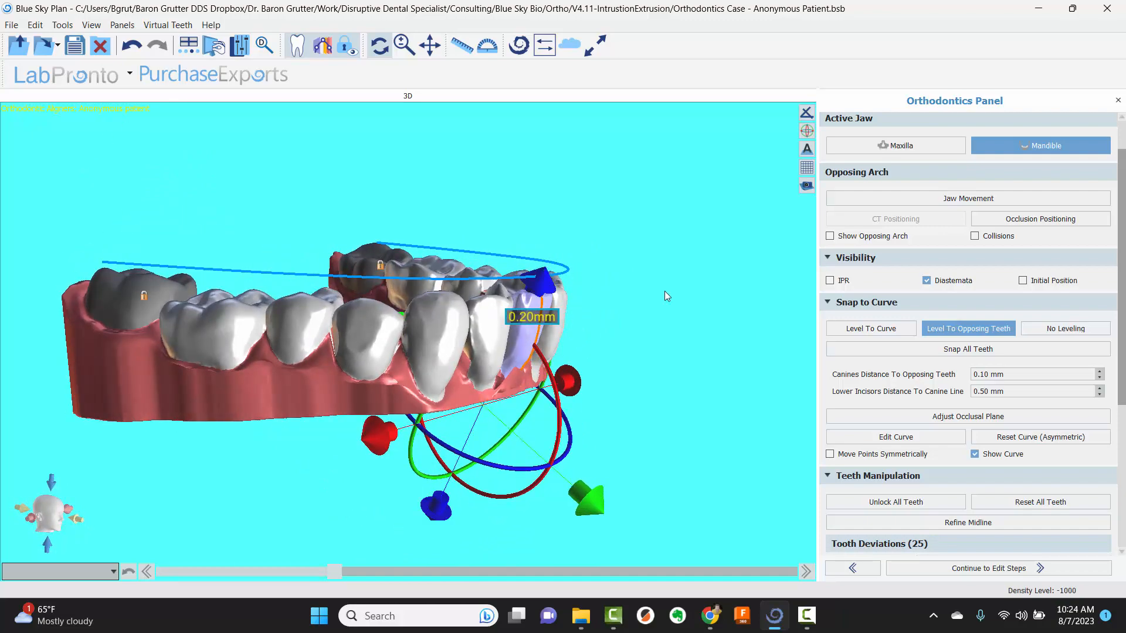
left_click_drag(664, 291, 342, 177)
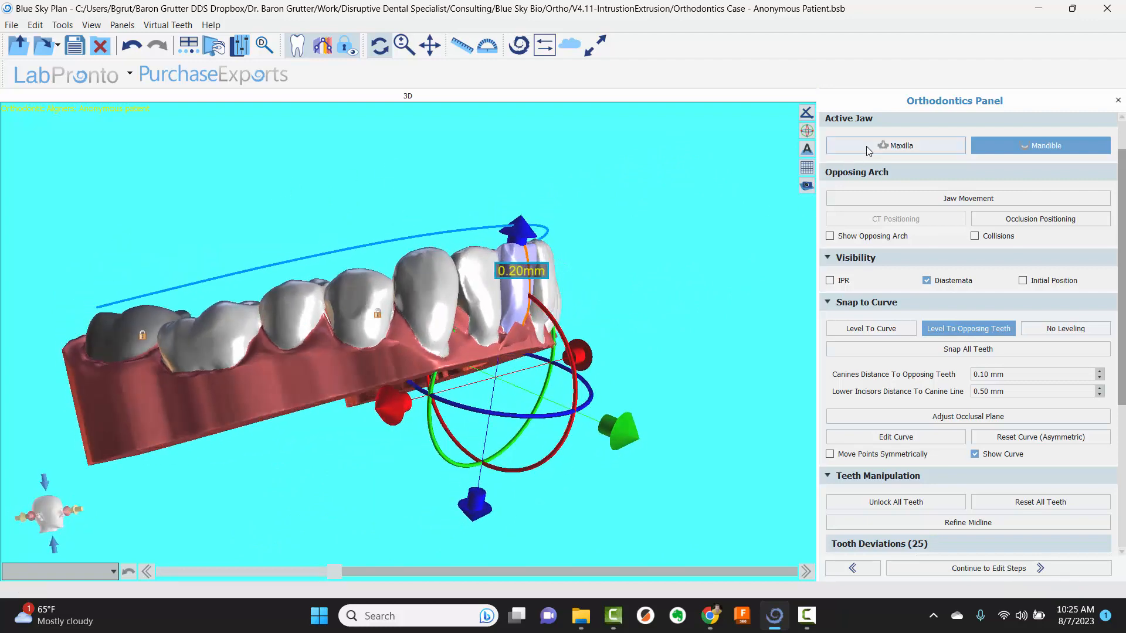
Make the maxilla the active jaw, then tip the upper right first premolar's crown slightly palatally and intrude it slightly
left_click(895, 146)
left_click_drag(343, 305, 238, 290)
scroll(238, 290, "up", 2)
left_click_drag(266, 246, 436, 311)
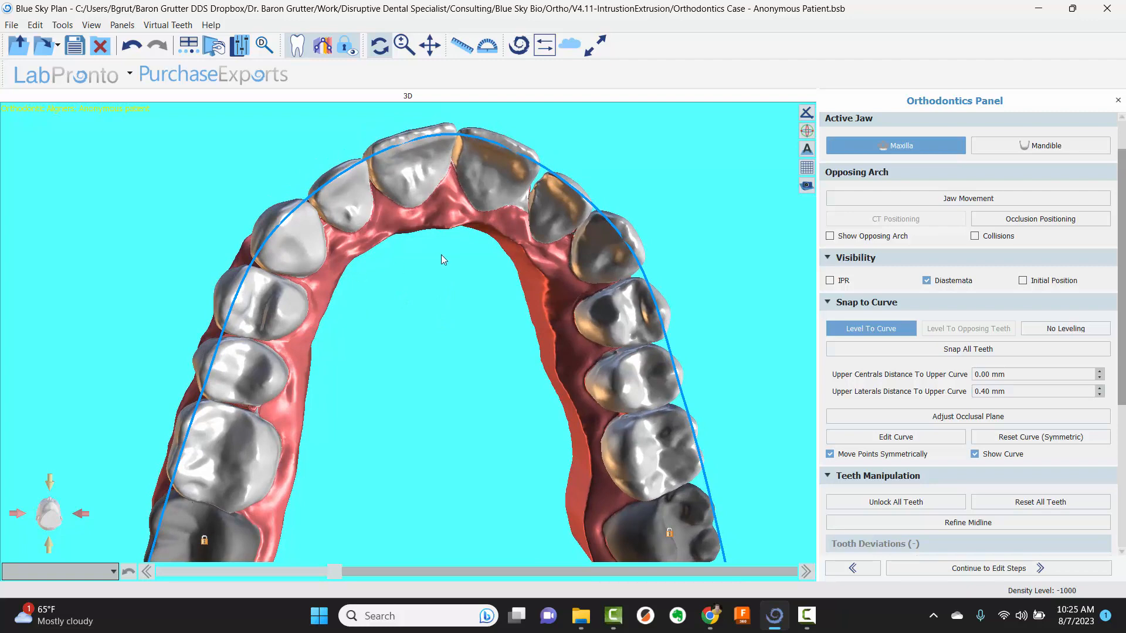
left_click_drag(441, 254, 413, 397)
left_click(200, 377)
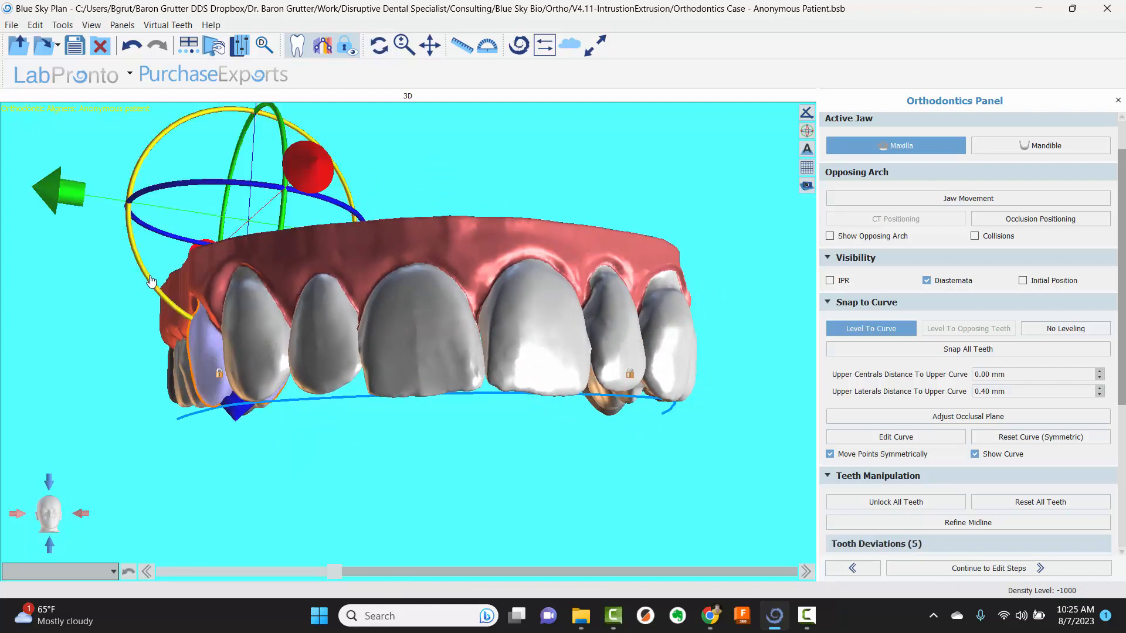
left_click_drag(150, 276, 151, 282)
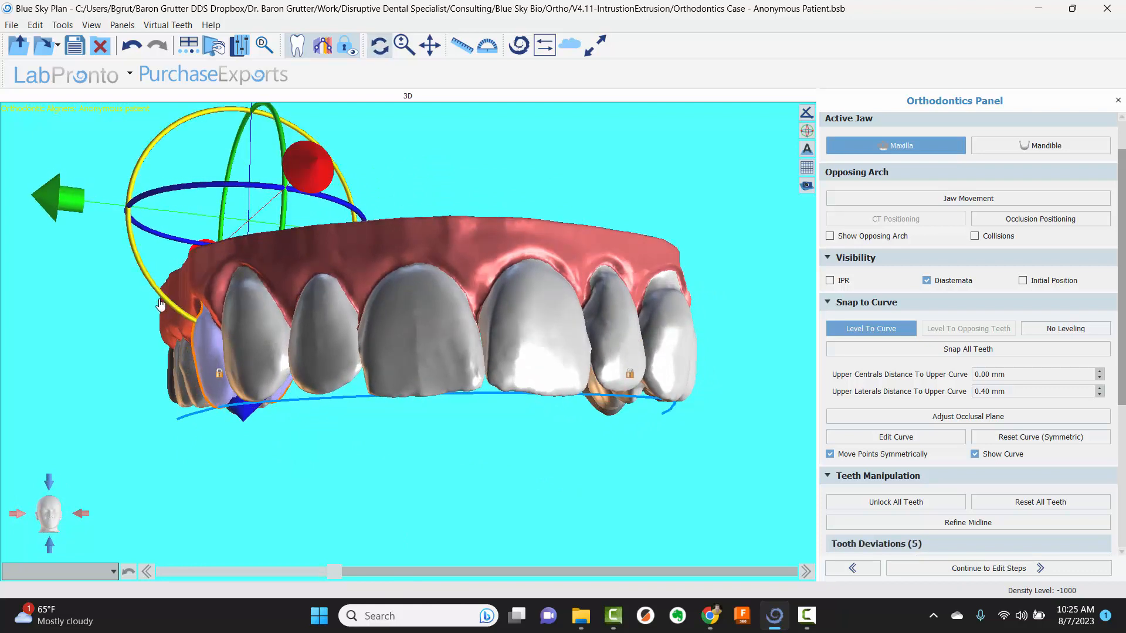
left_click_drag(237, 410, 238, 408)
left_click_drag(354, 434, 351, 473)
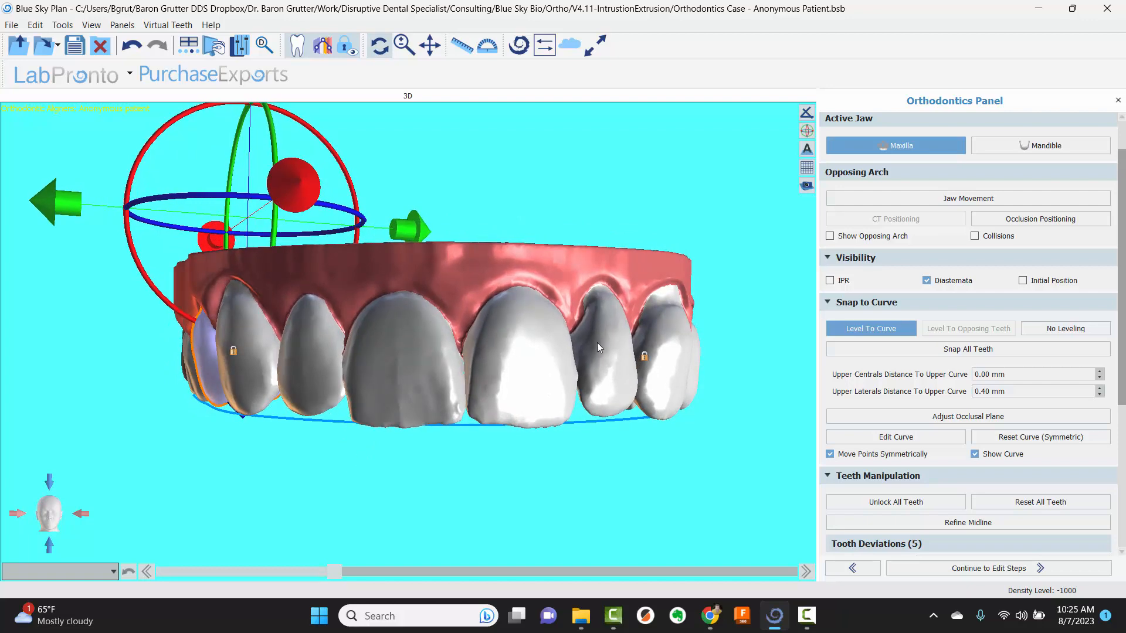
Tip the upper left first premolar's crown slightly palatally and intrude it slightly
left_click_drag(678, 466, 676, 414)
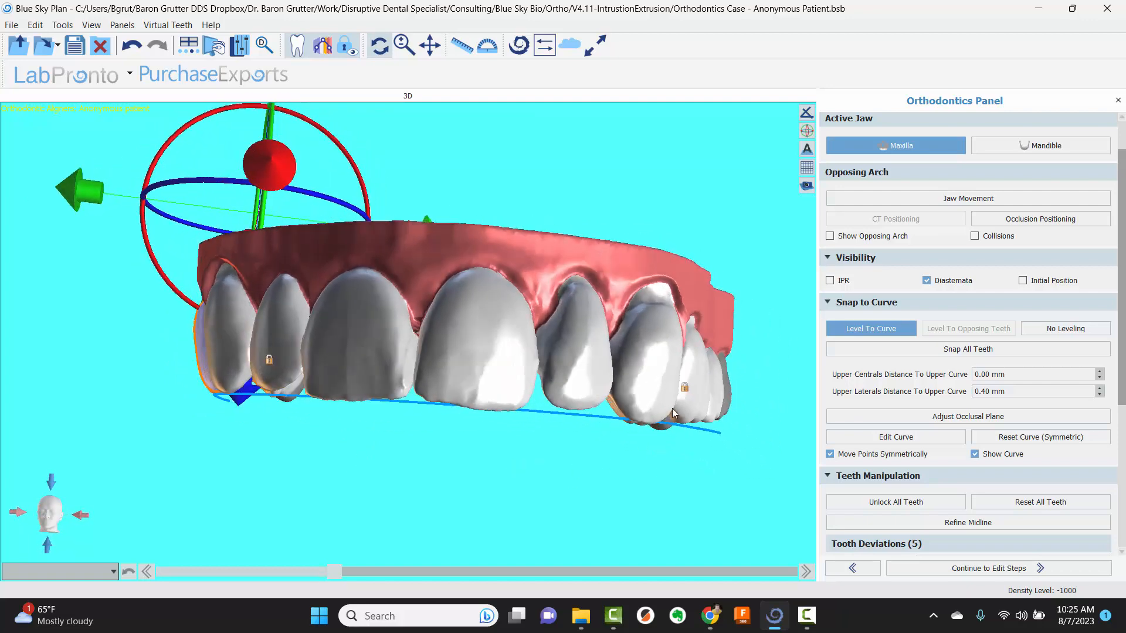
left_click(686, 410)
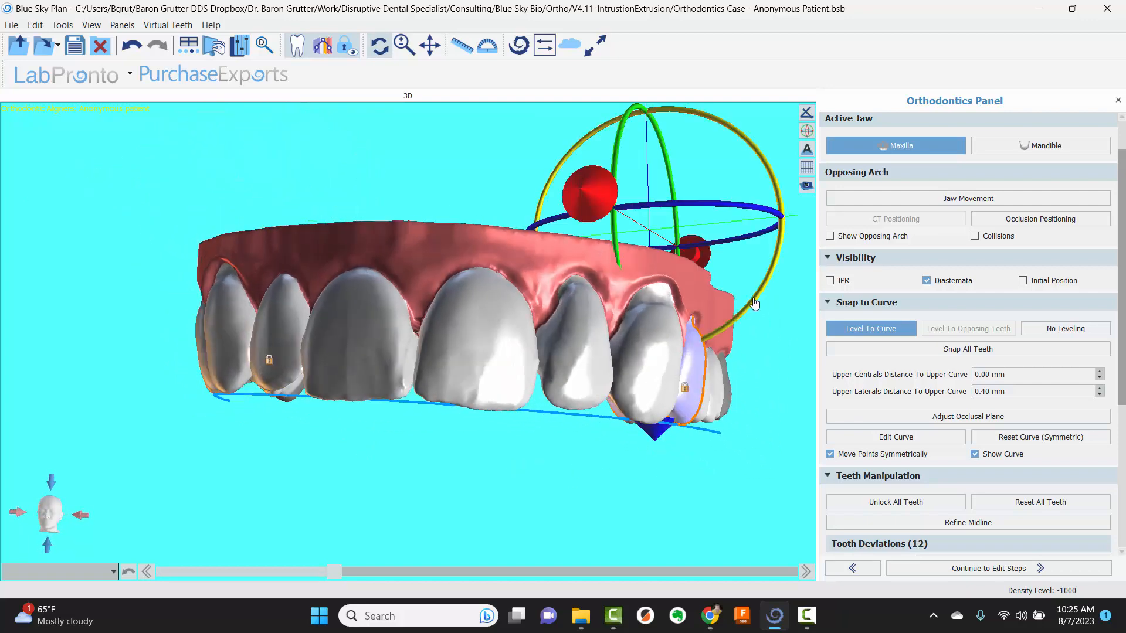
left_click_drag(754, 303, 748, 306)
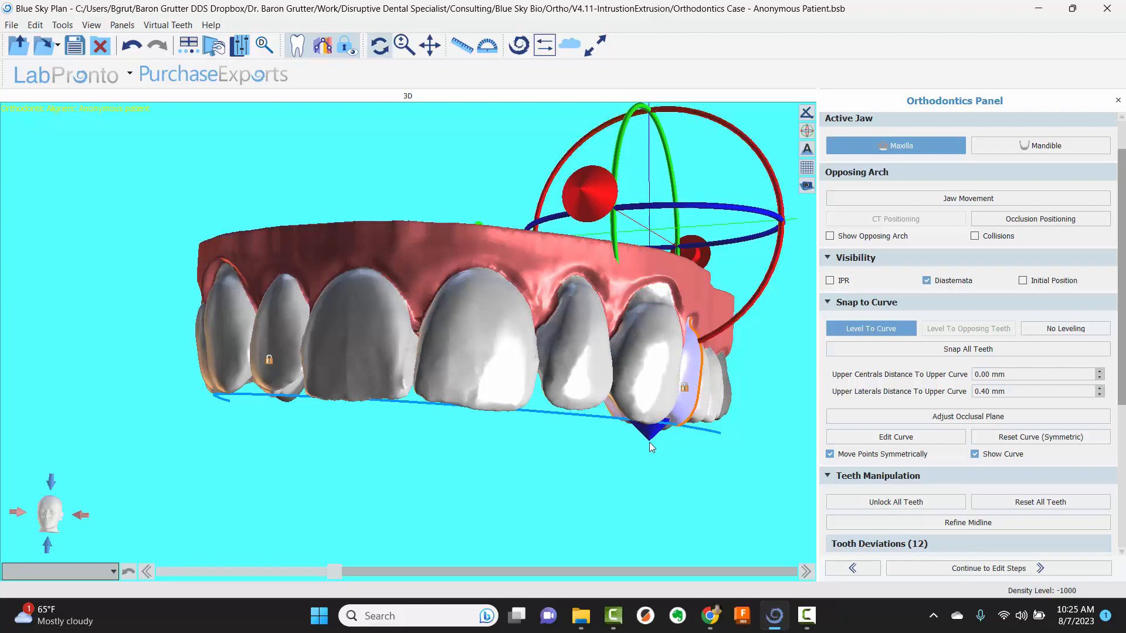
left_click_drag(649, 441, 648, 436)
left_click_drag(561, 420, 447, 290)
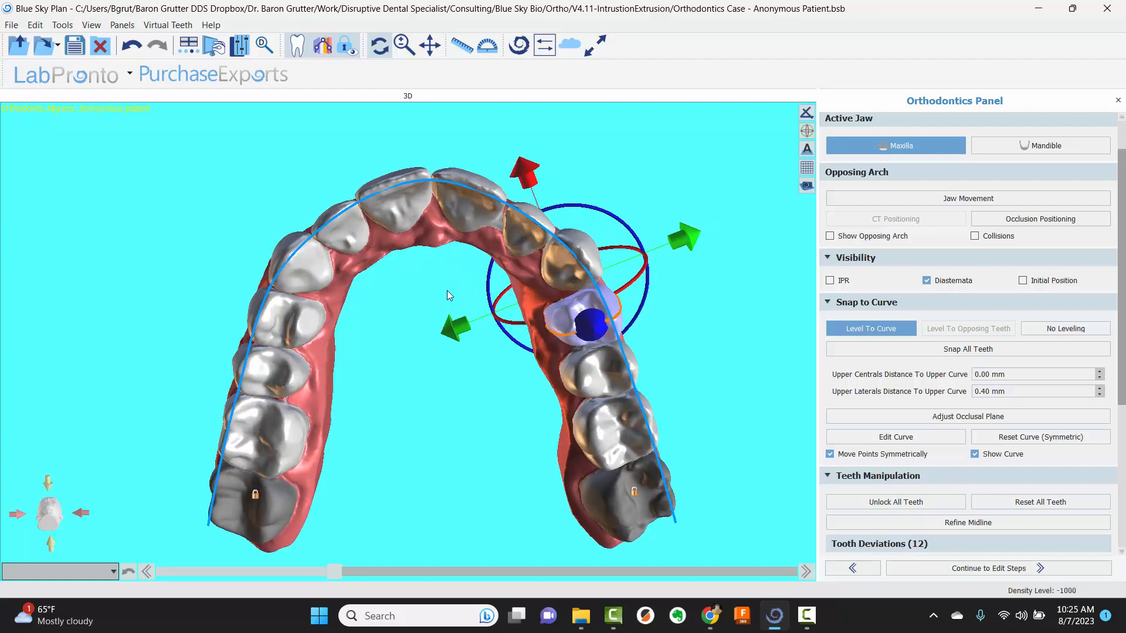
Make the mandible the active jaw and snap all lower teeth, leveled to the opposing teeth
left_click(1011, 147)
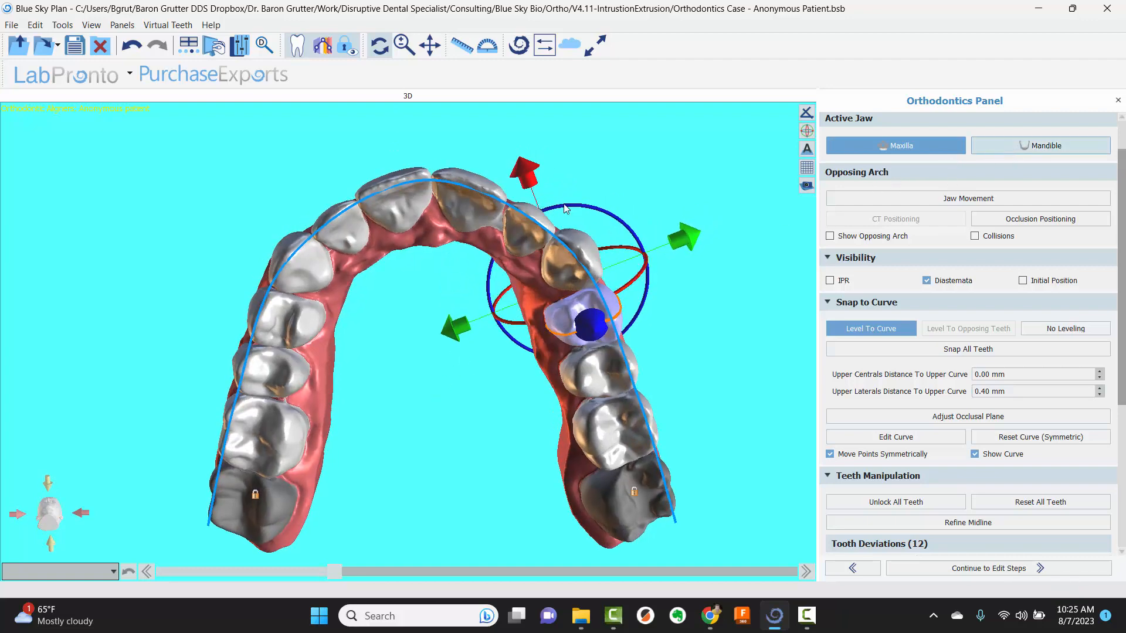
left_click_drag(379, 385, 519, 206)
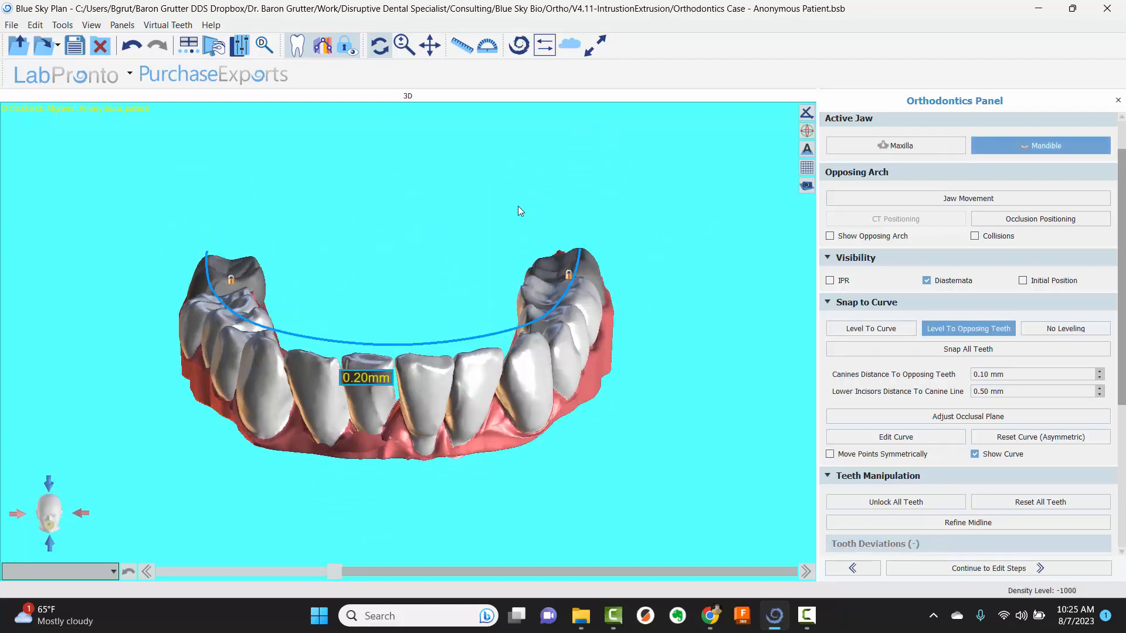
left_click(980, 349)
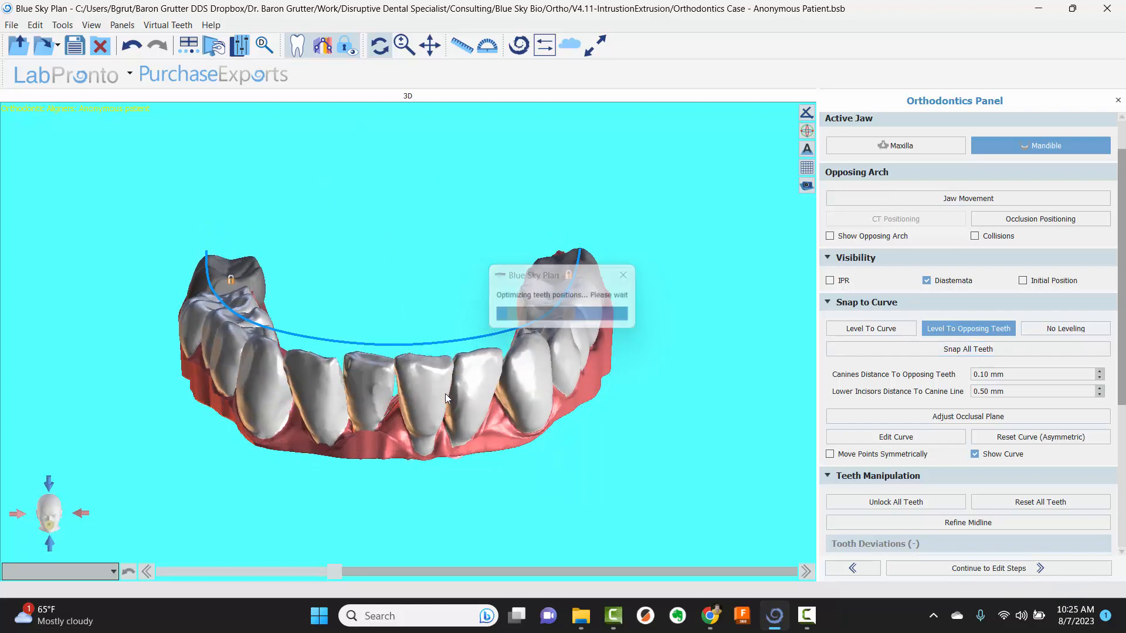
Examine the snapped lower teeth against their curve from both sides, the front and the occlusal view
left_click_drag(395, 301, 343, 321)
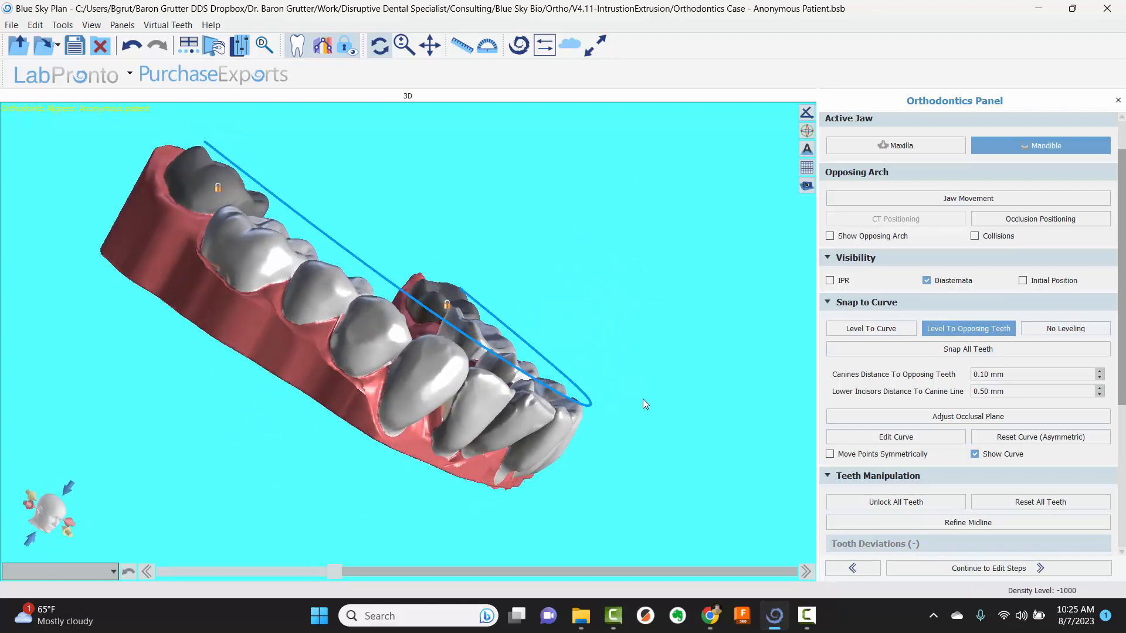
left_click_drag(643, 399, 191, 342)
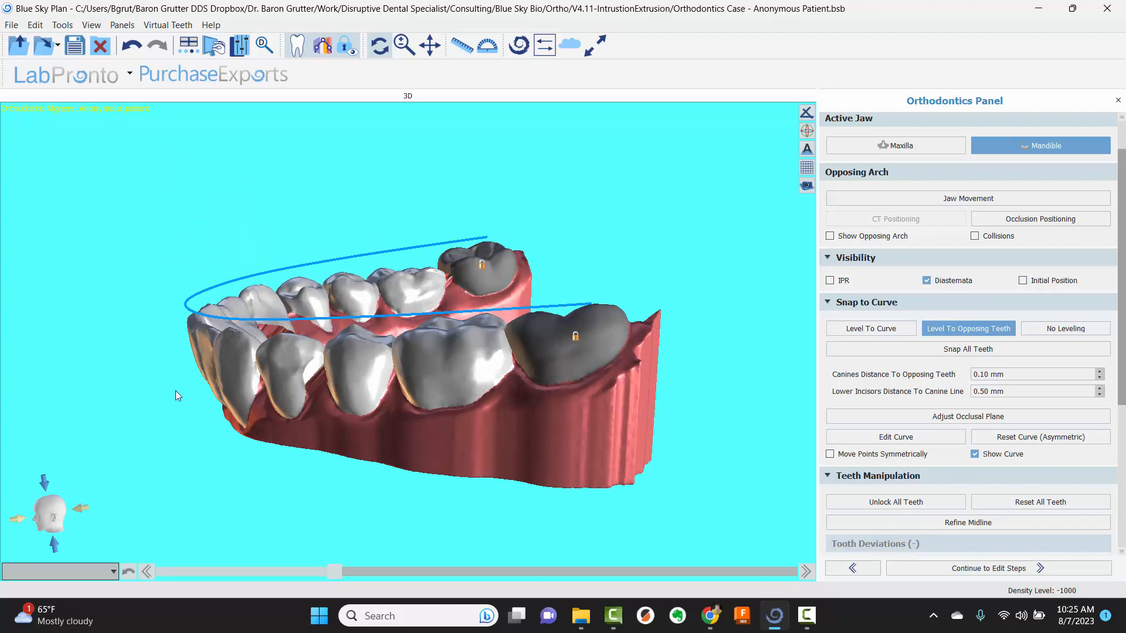
left_click_drag(177, 396, 352, 284)
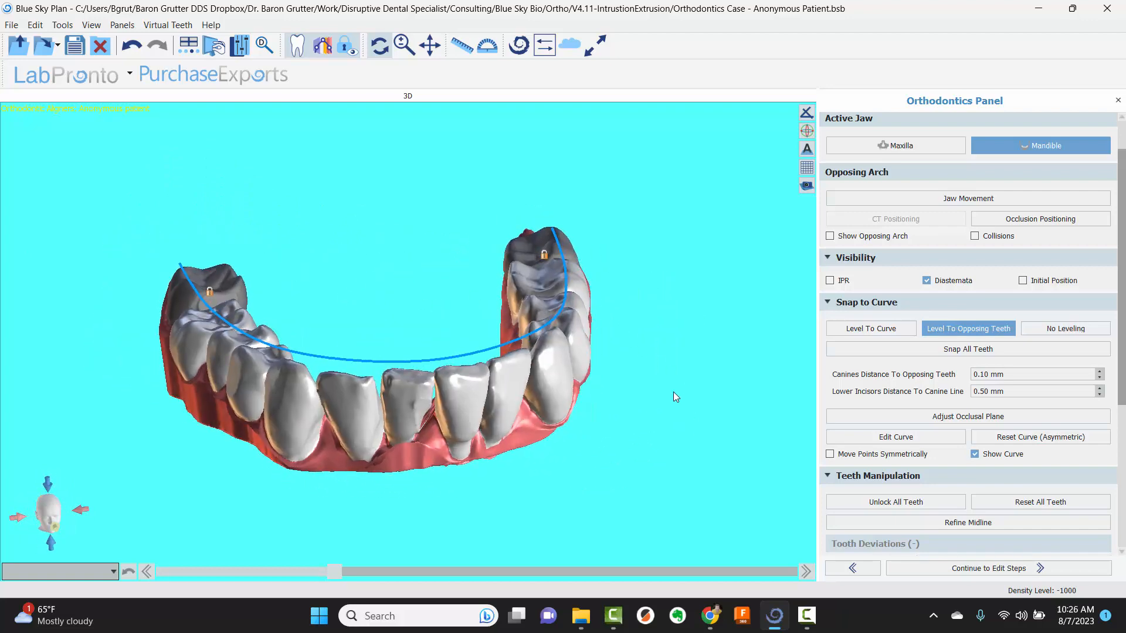
left_click_drag(673, 397, 572, 411)
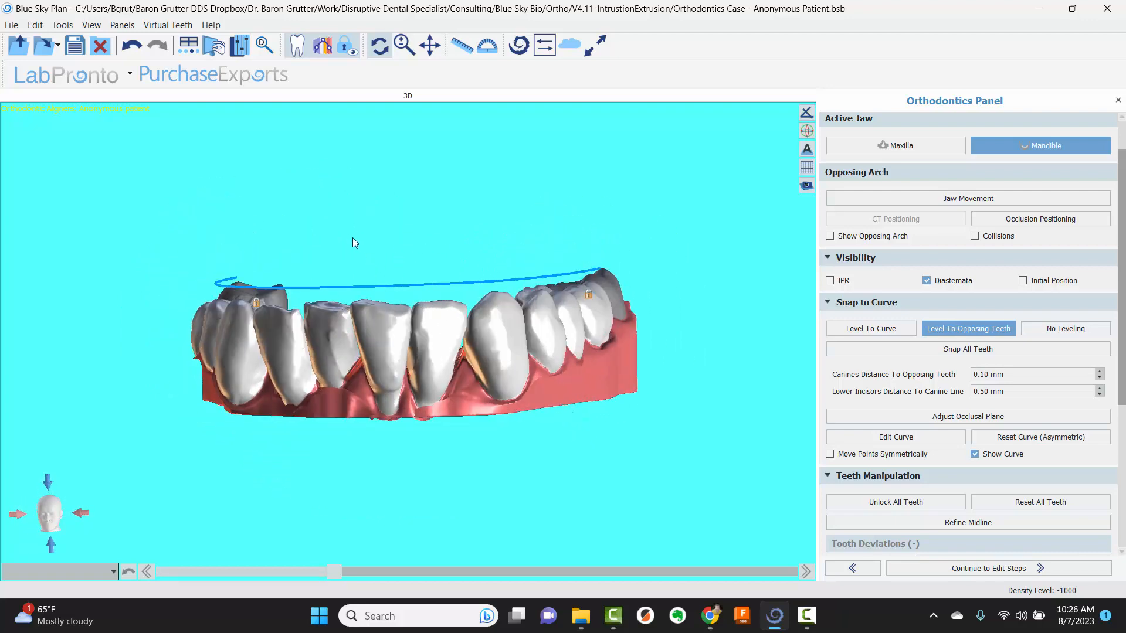
left_click_drag(353, 238, 194, 286)
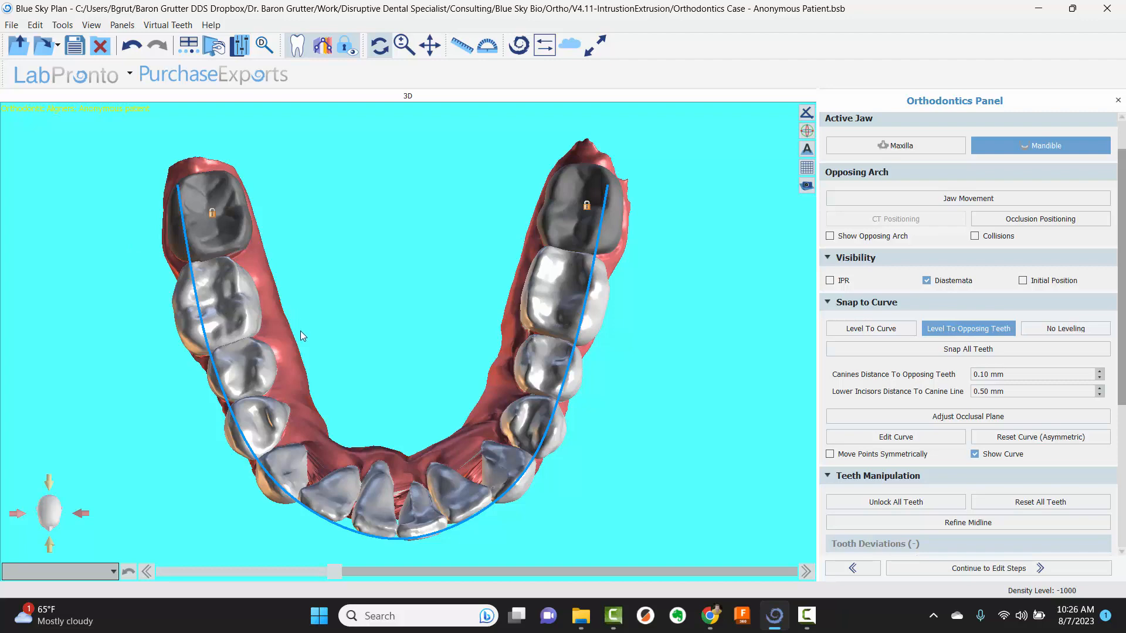
left_click_drag(301, 331, 415, 248)
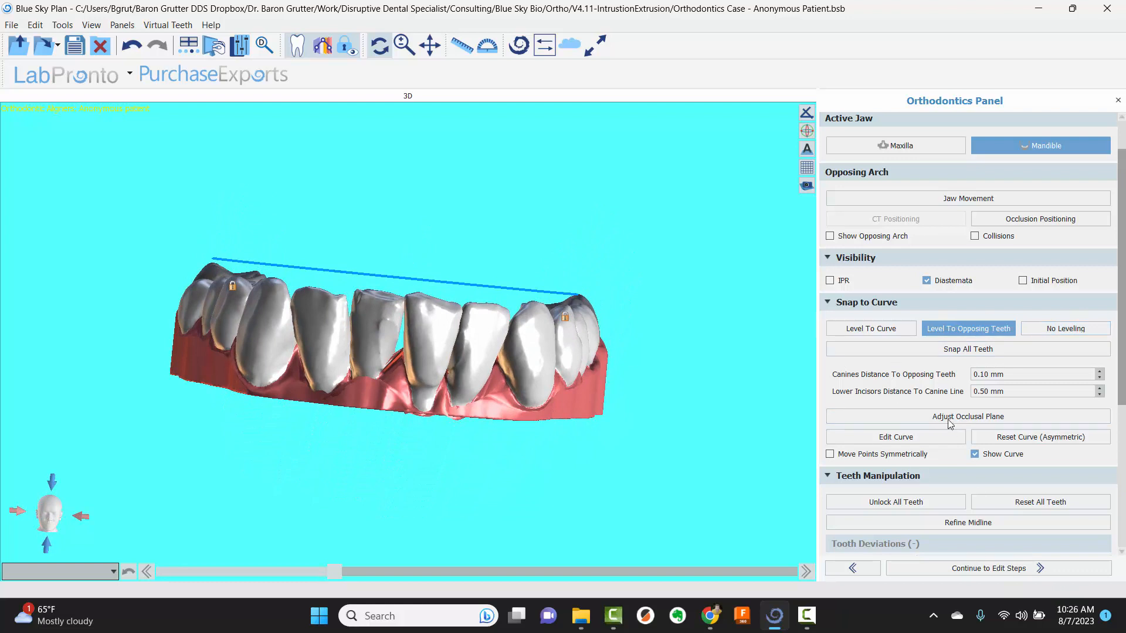
left_click_drag(419, 213, 354, 319)
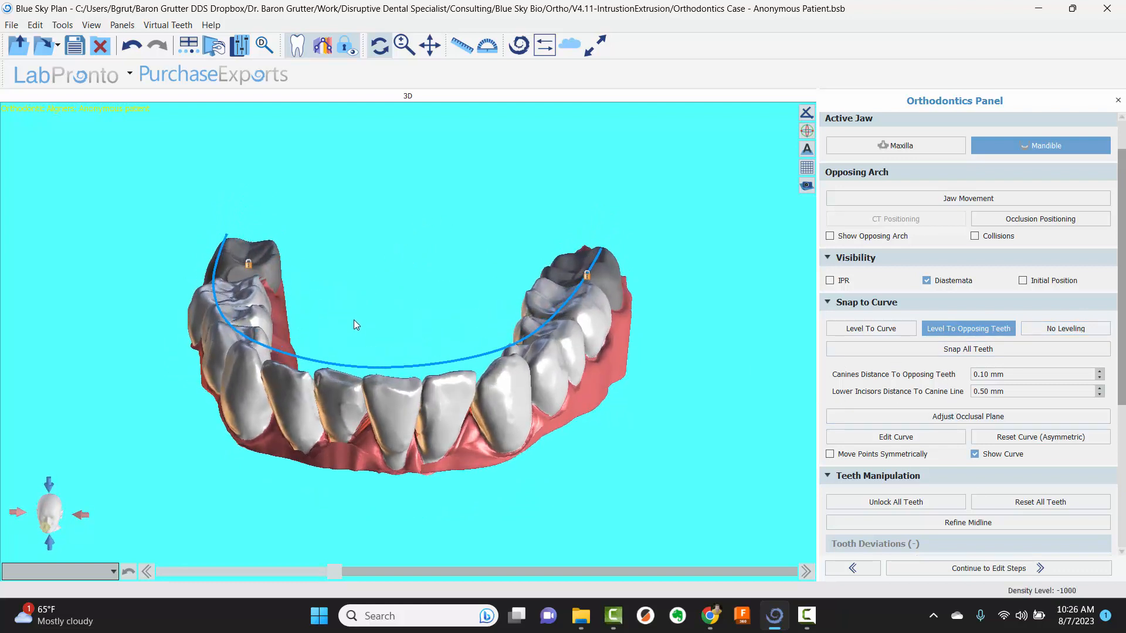
left_click_drag(324, 271, 350, 393)
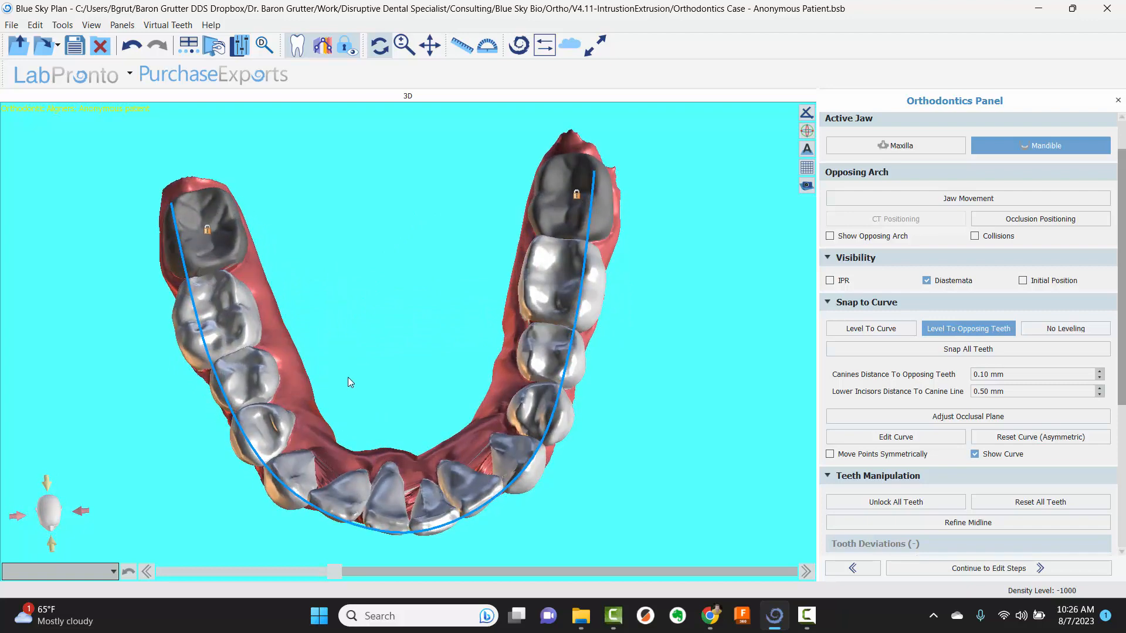
left_click_drag(355, 304, 382, 267)
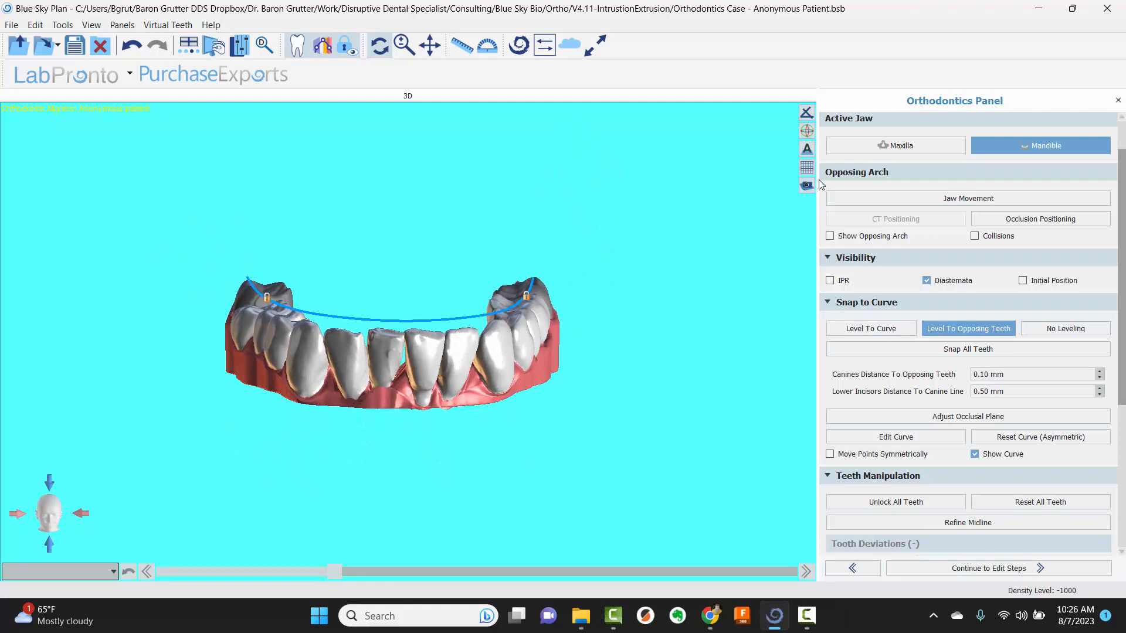
Make the maxilla active, show the opposing arch, and view the bite from the front
left_click(897, 145)
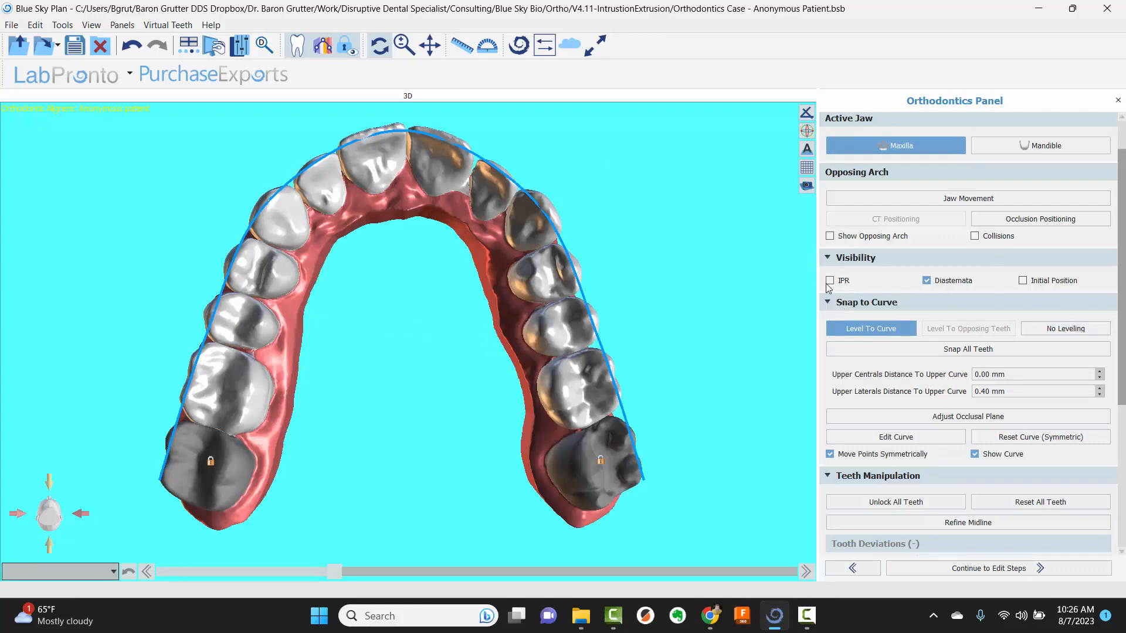
left_click(828, 238)
scroll(463, 181, "down", 3)
left_click_drag(398, 206, 392, 277)
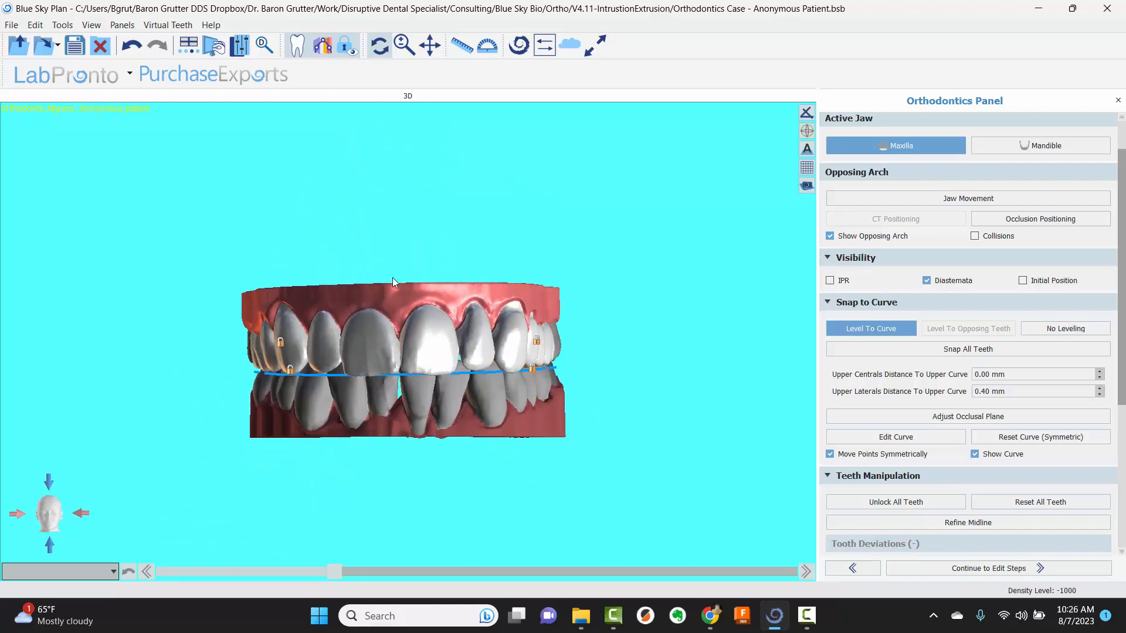